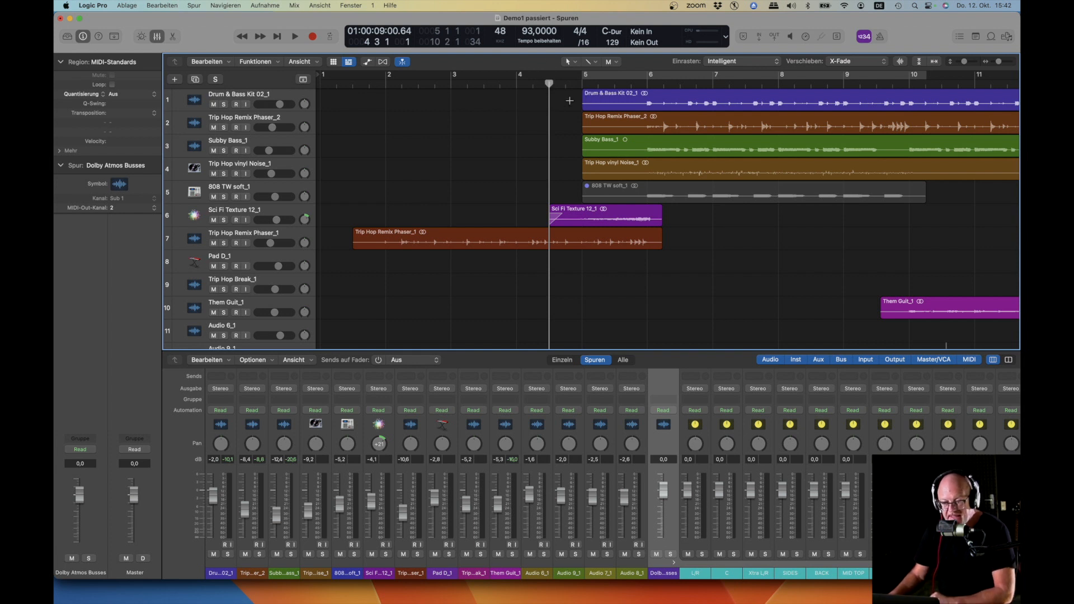
Collapse the Dolby Atmos Busses track stack and play the arrangement from bar 4 to about bar 15.
scroll(569, 100, down, 10)
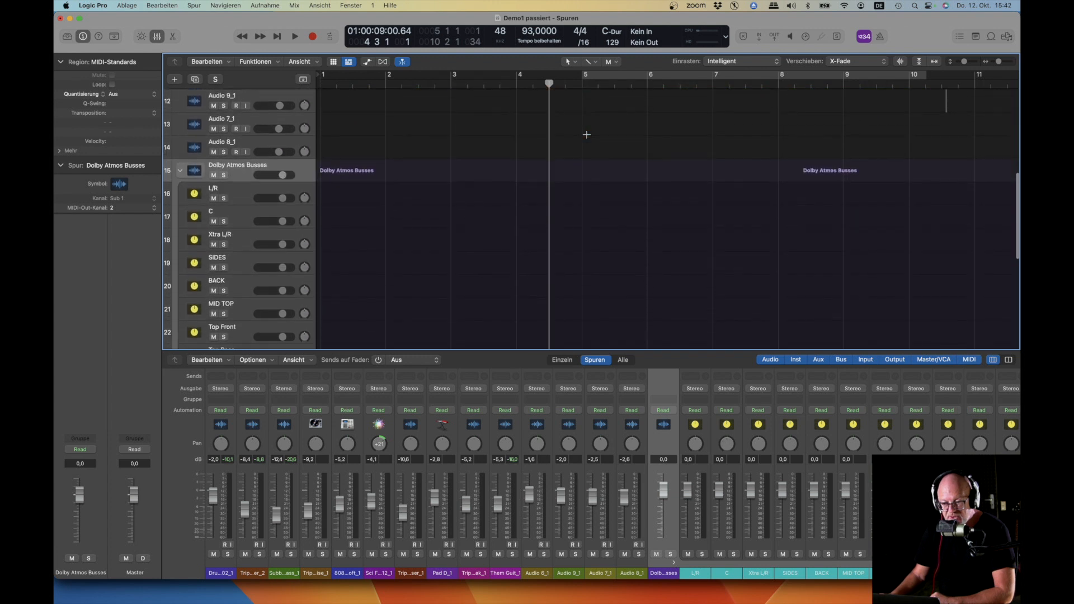
scroll(586, 134, up, 8)
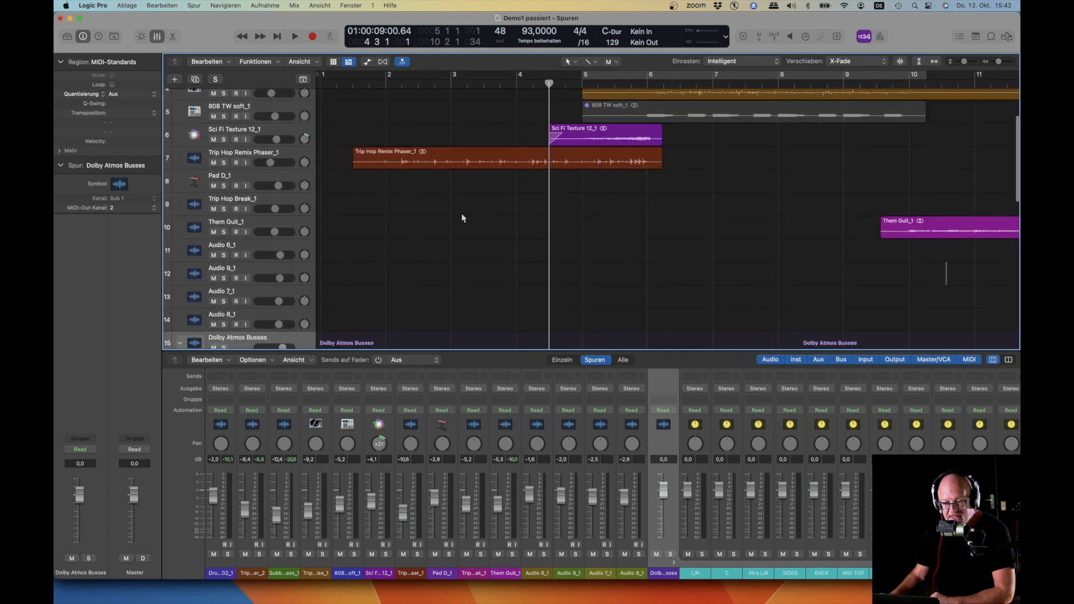
click(179, 342)
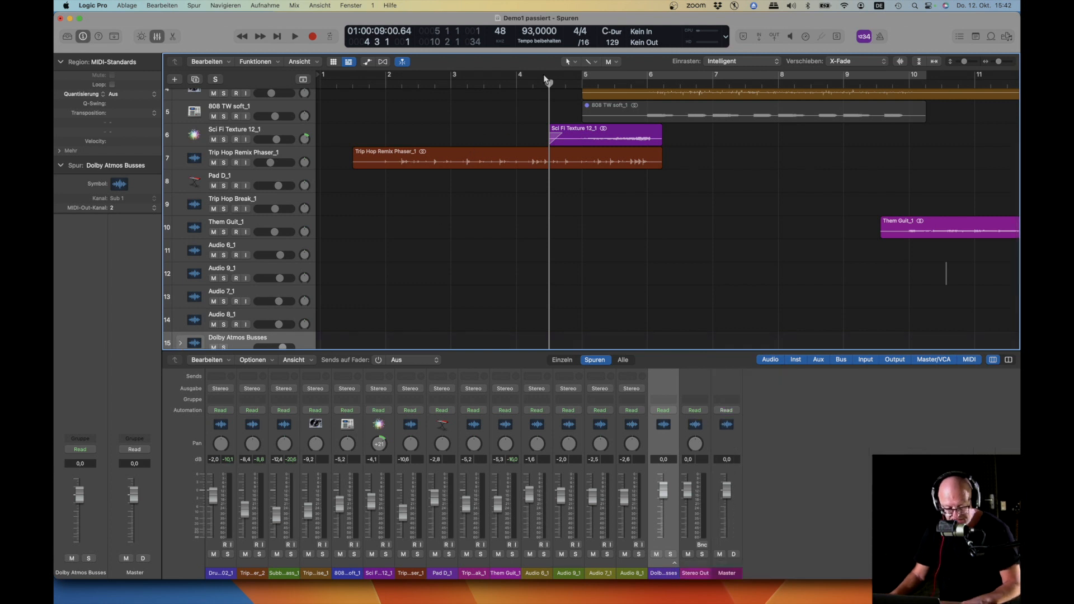
key(space)
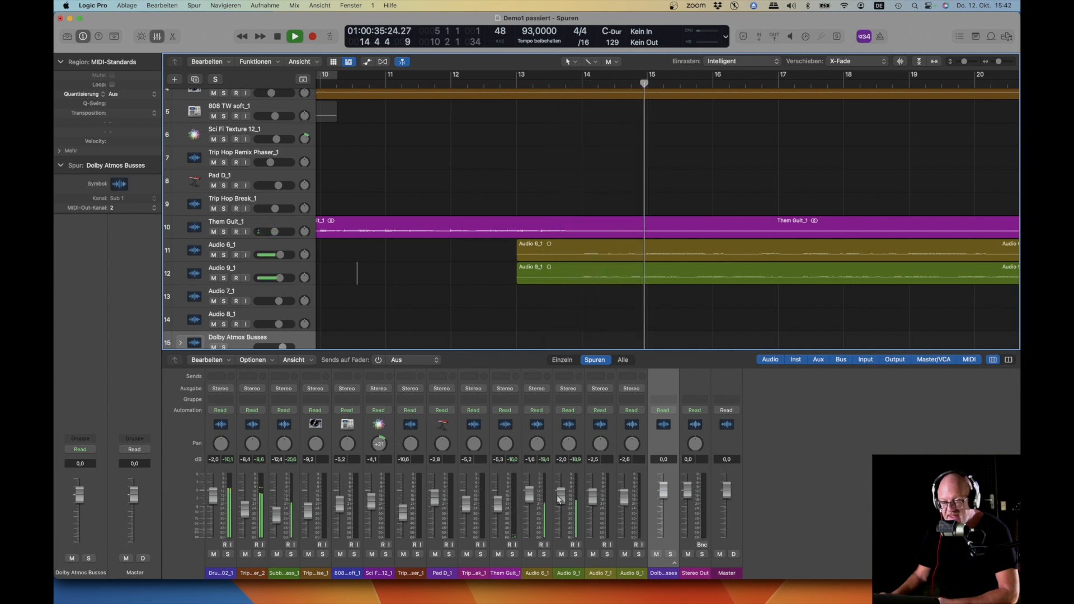
key(space)
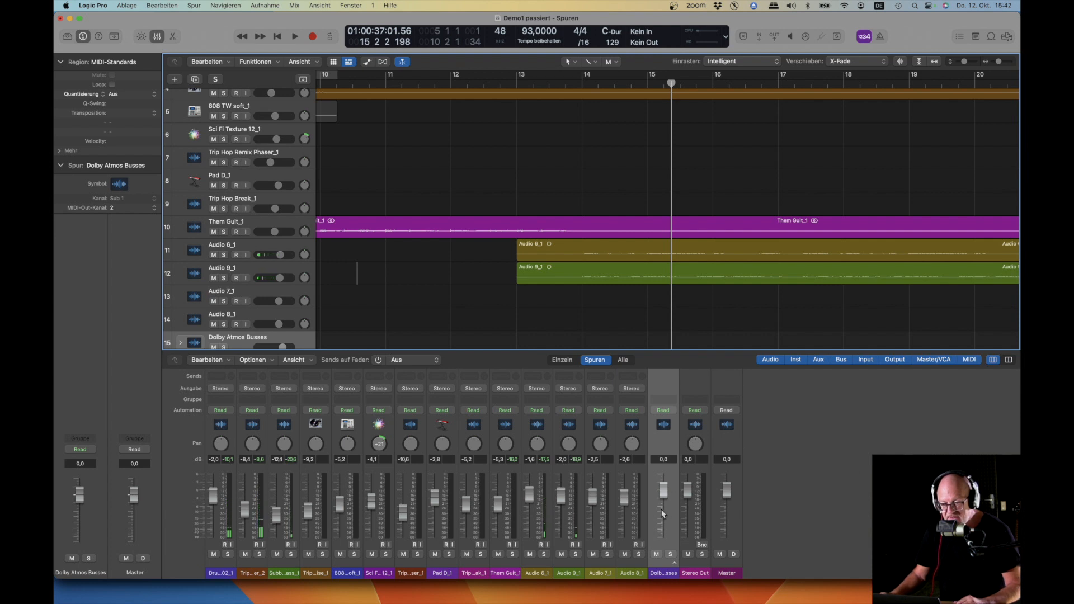
Open the Dolby Atmos plug-in inserted on the Stereo Out channel.
scroll(702, 459, up, 3)
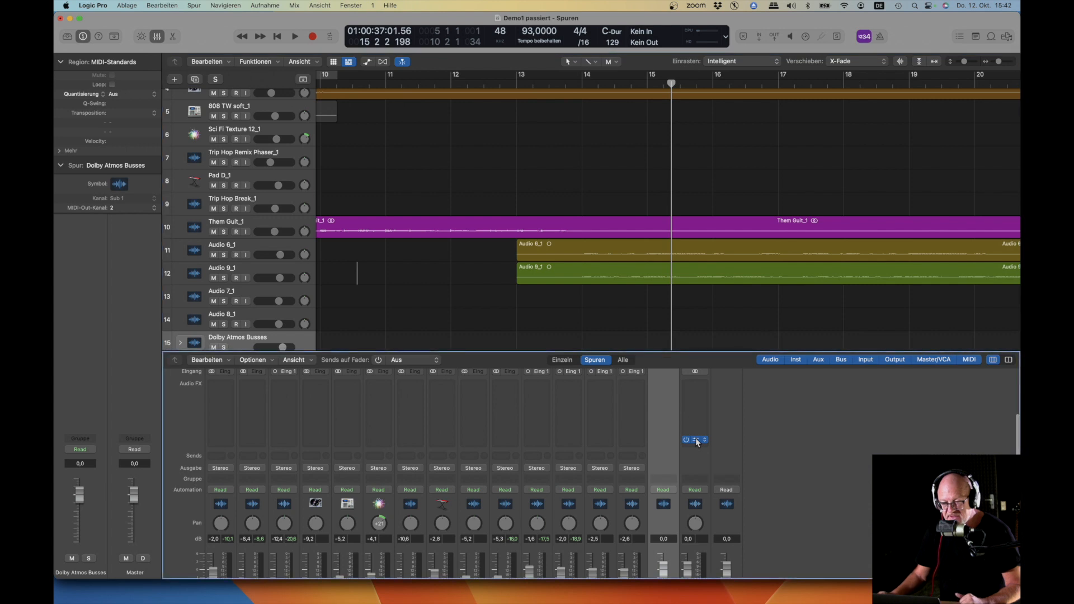
click(696, 440)
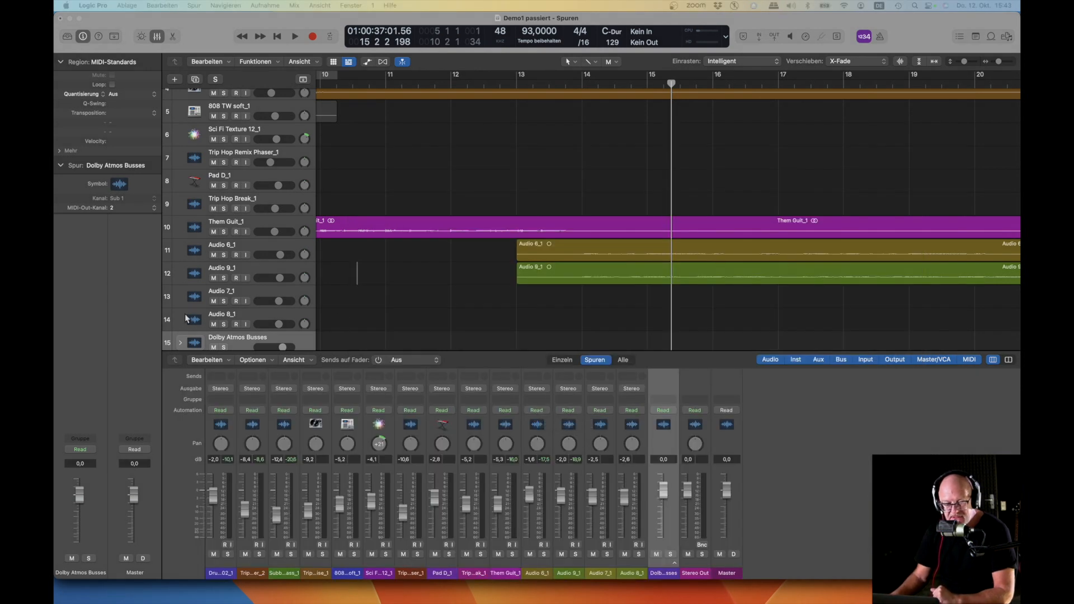
Expand the Dolby Atmos Busses track stack and look through the bus tracks it contains.
scroll(188, 316, down, 3)
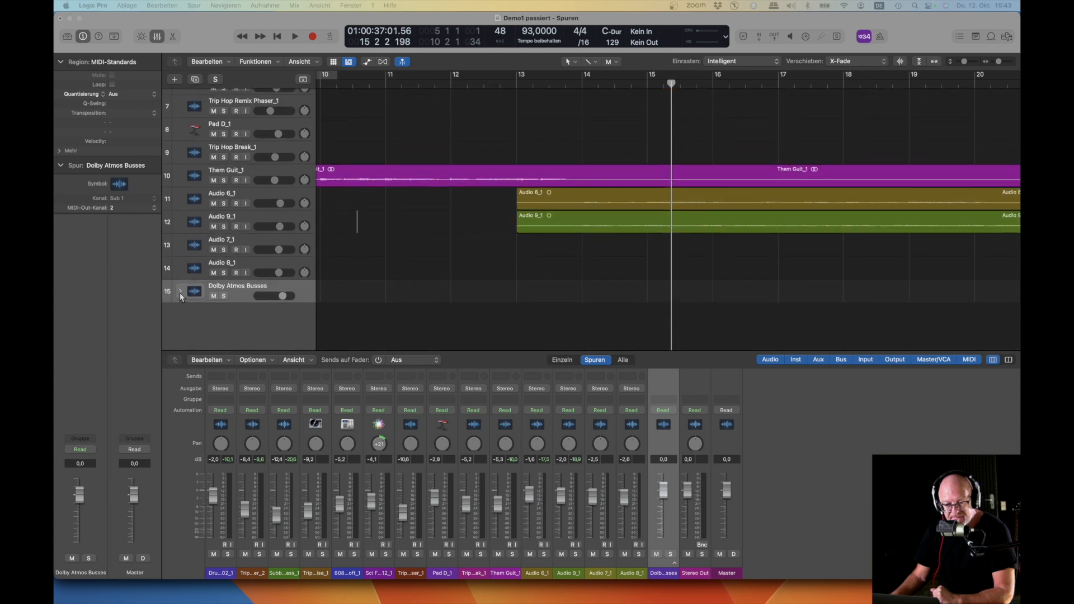
click(179, 292)
scroll(232, 299, down, 6)
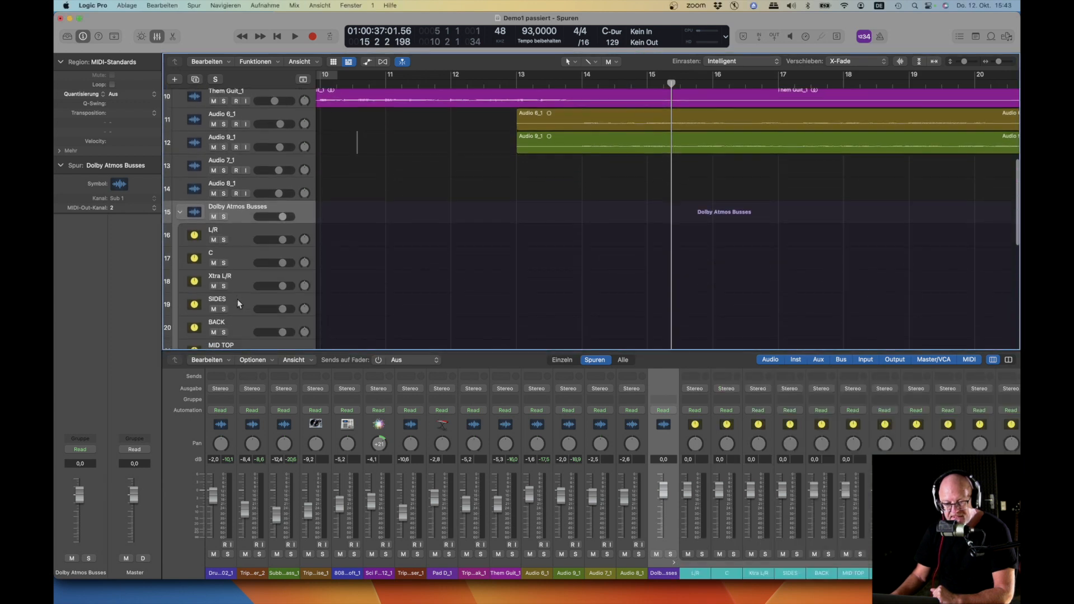
scroll(237, 300, down, 10)
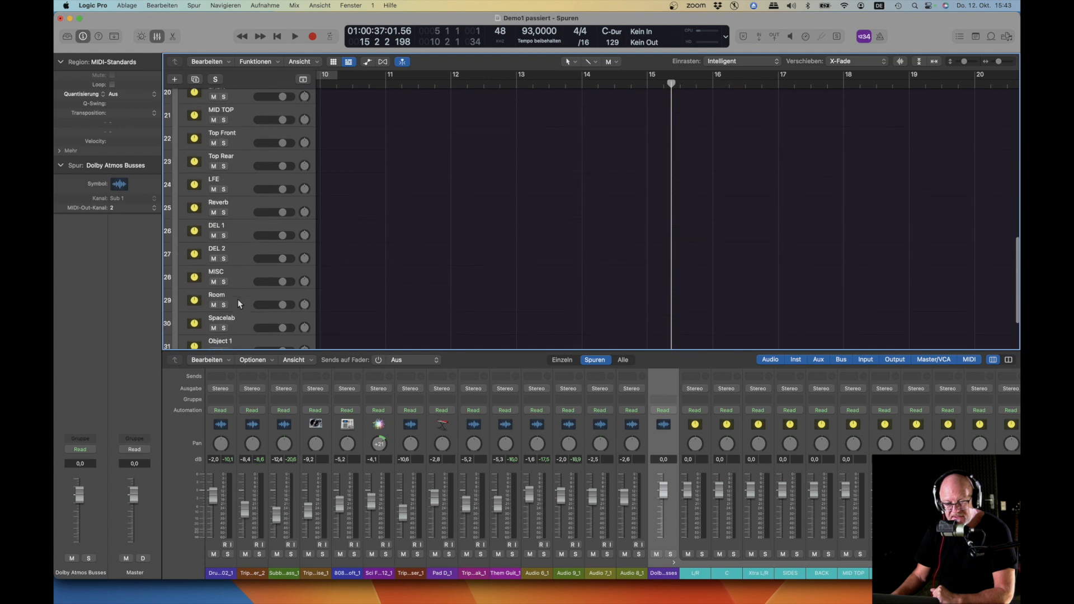
scroll(244, 293, up, 5)
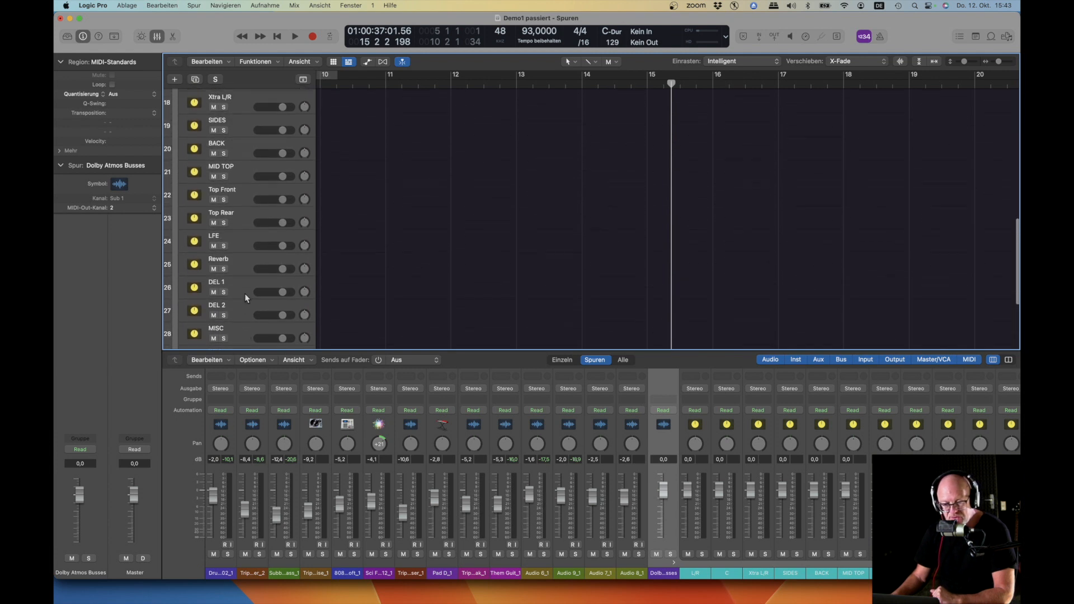
scroll(245, 296, up, 3)
scroll(245, 296, down, 3)
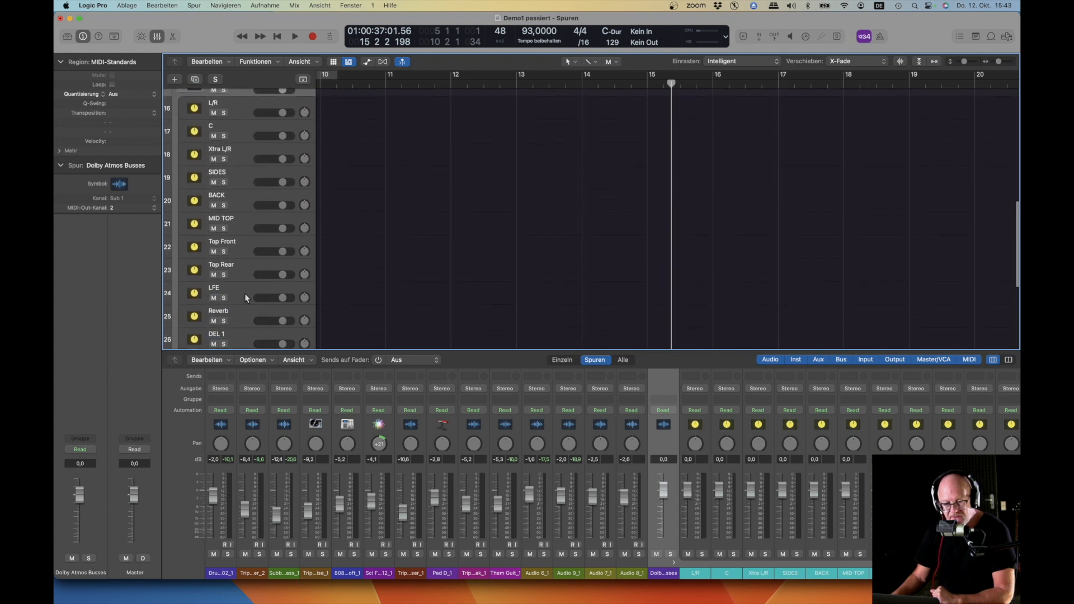
Step through the bus tracks from L/R down to Object 2, examining each one's bus input and plug-ins.
click(231, 104)
key(Down)
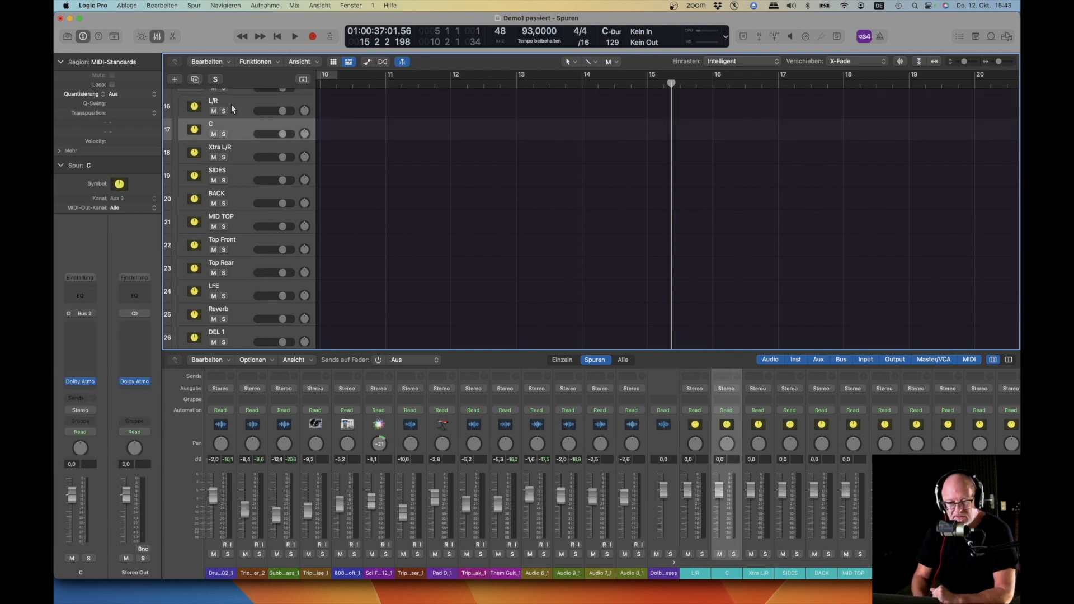
key(Down)
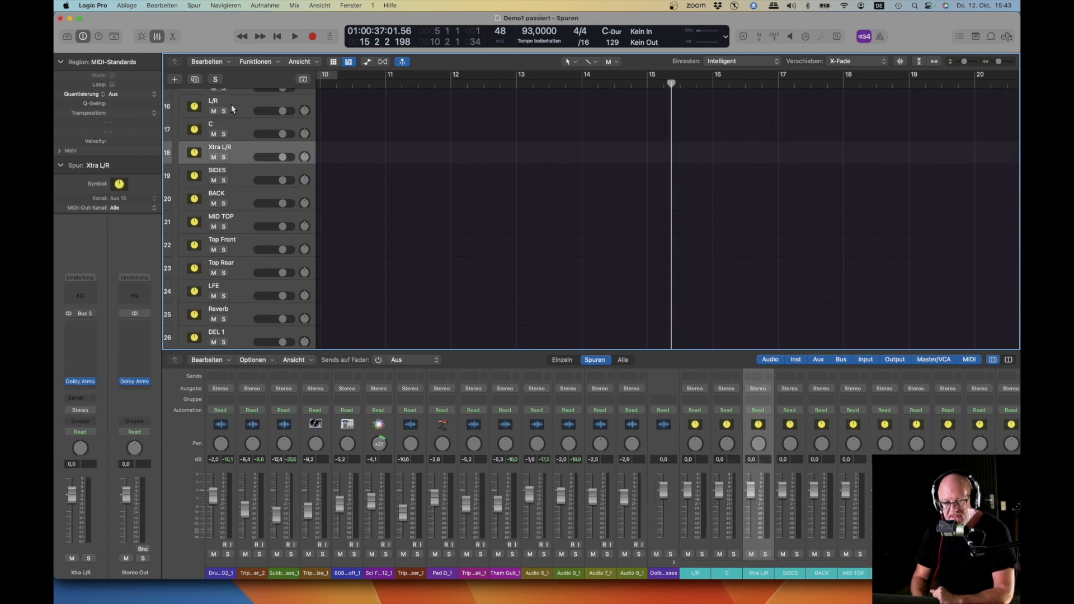
key(Down)
key(Down)
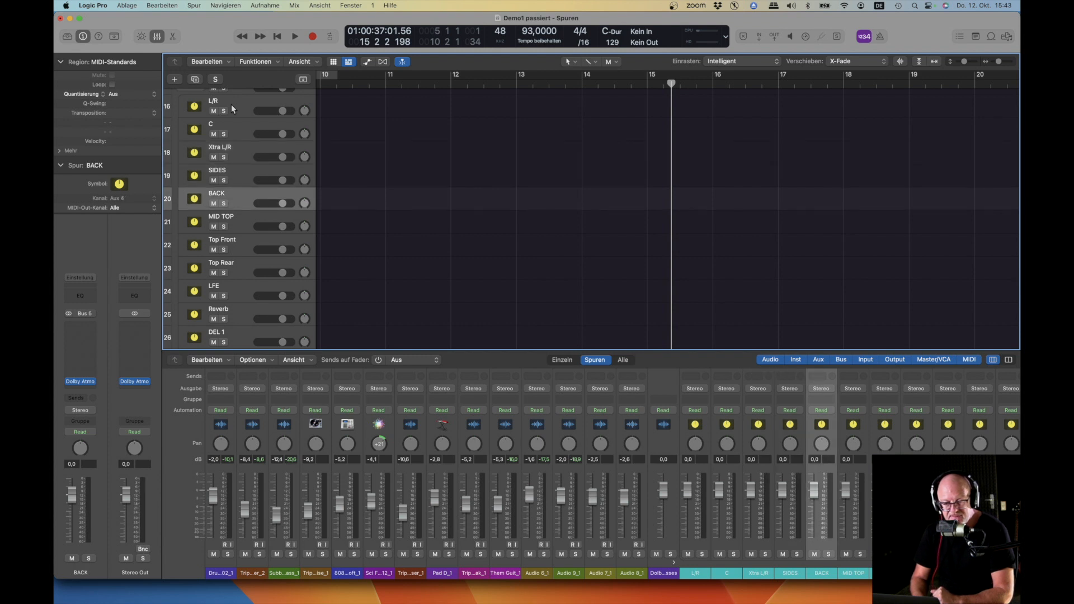
key(Down)
key(Down)
key(Down)
key(Down)
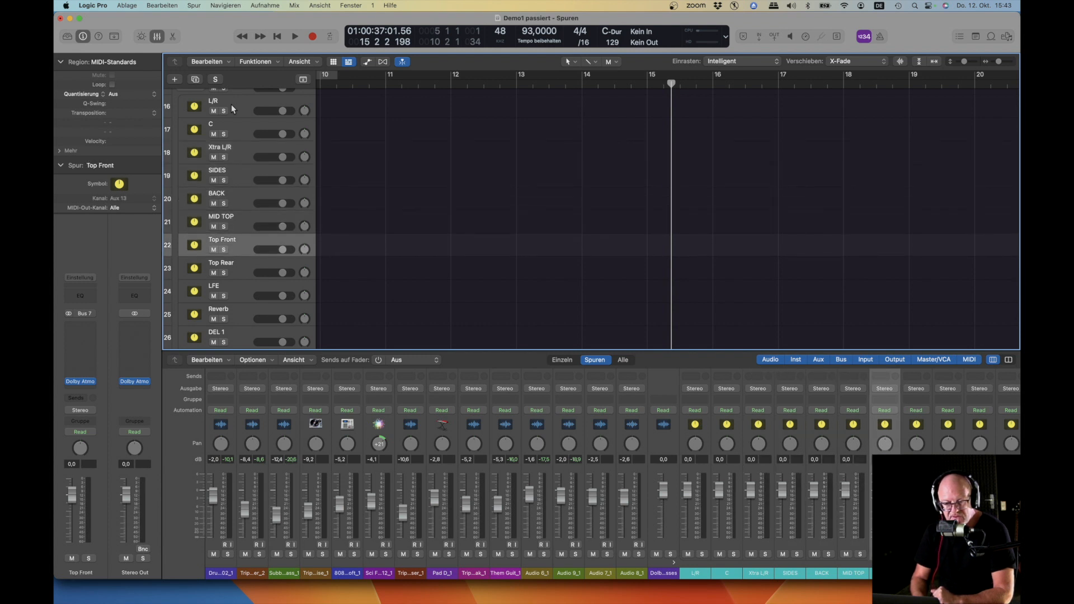
key(Down)
key(Down)
key(Down)
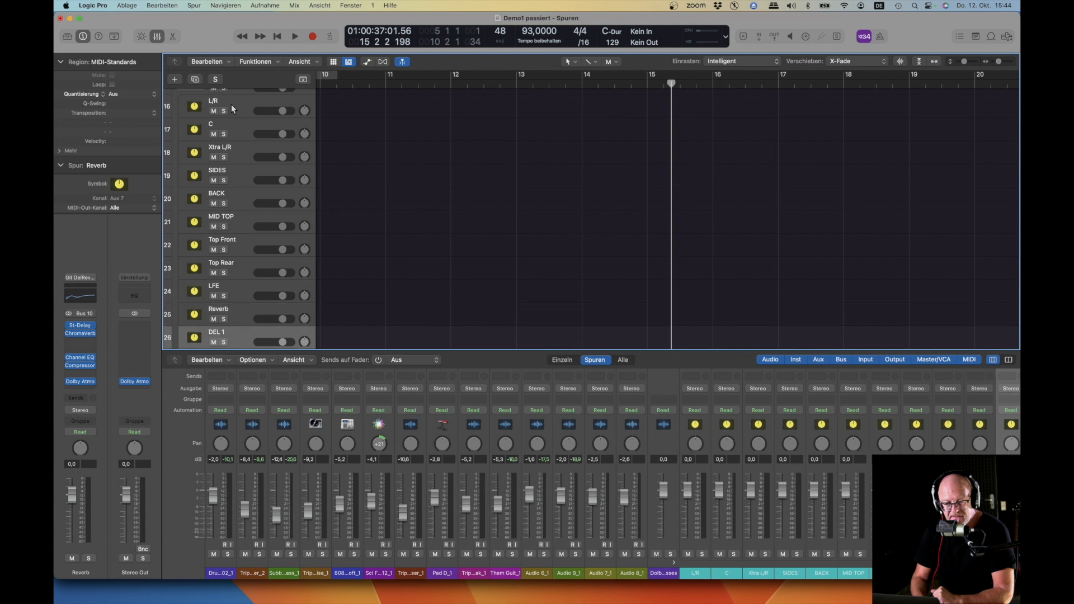
key(Down)
key(Down)
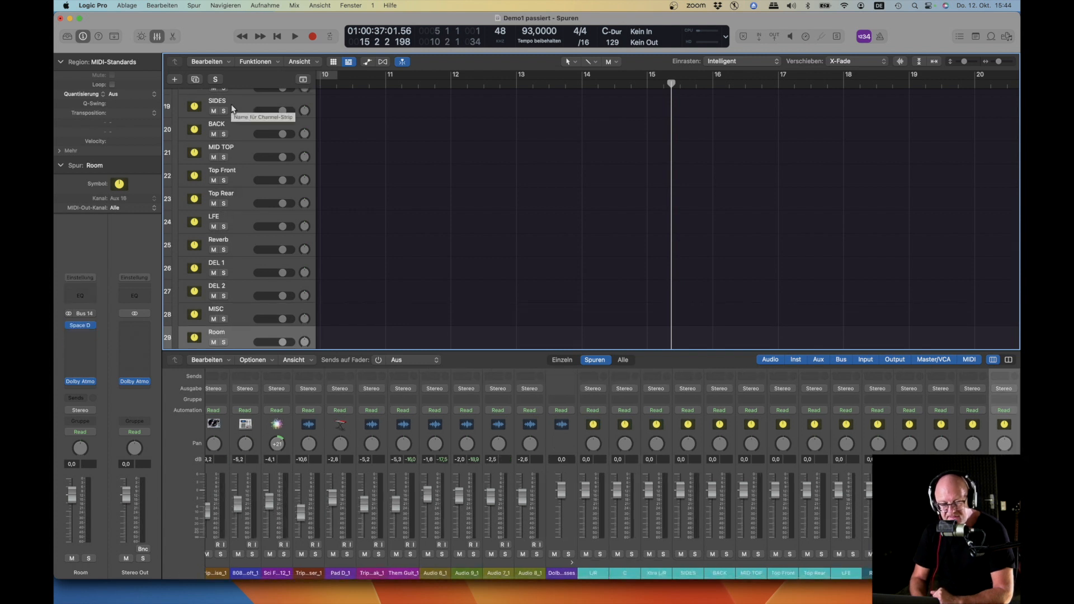
key(Down)
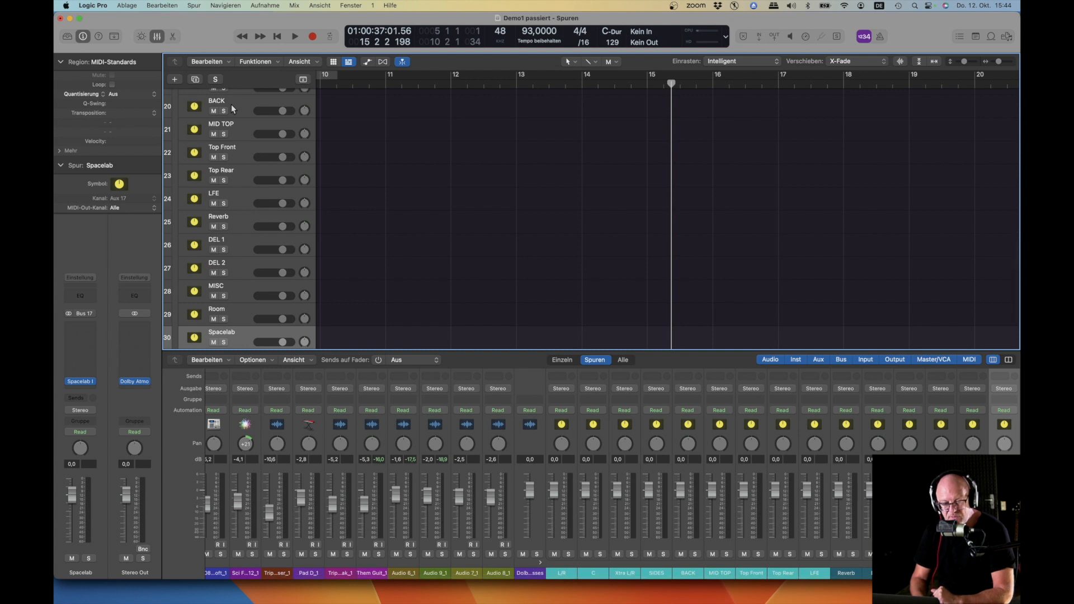
key(Down)
key(Down)
Step back up through the bus tracks to the Dolby Atmos Busses stack, recheck the first few and select L/R.
key(Up)
key(Up)
key(Up)
key(Up)
key(Up)
key(Up)
key(Up)
key(Up)
key(Up)
key(Up)
key(Up)
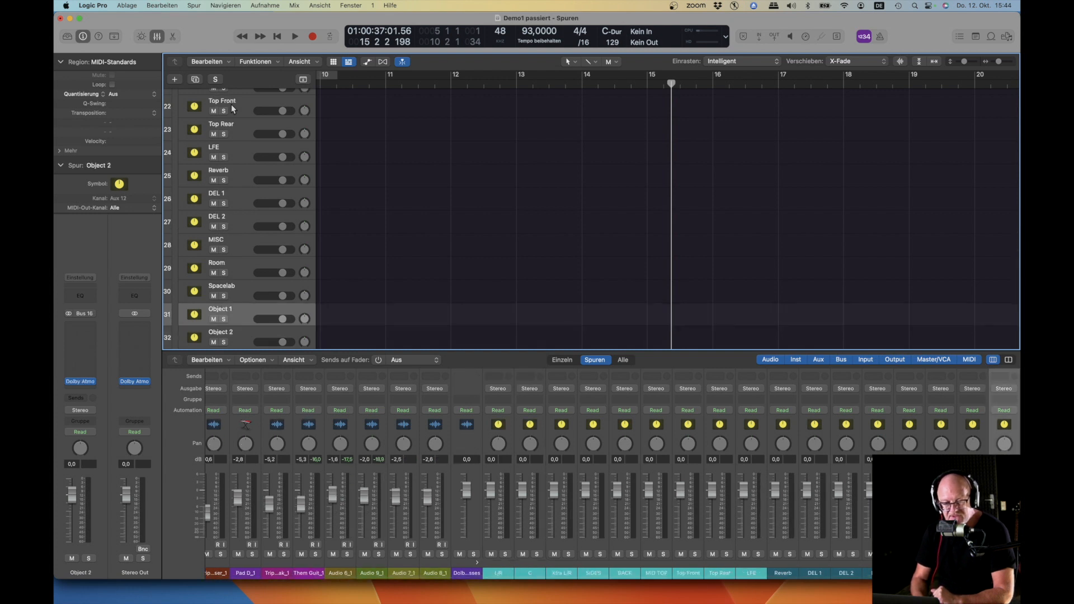
key(Up)
key(Up)
key(Up)
key(Up)
key(Up)
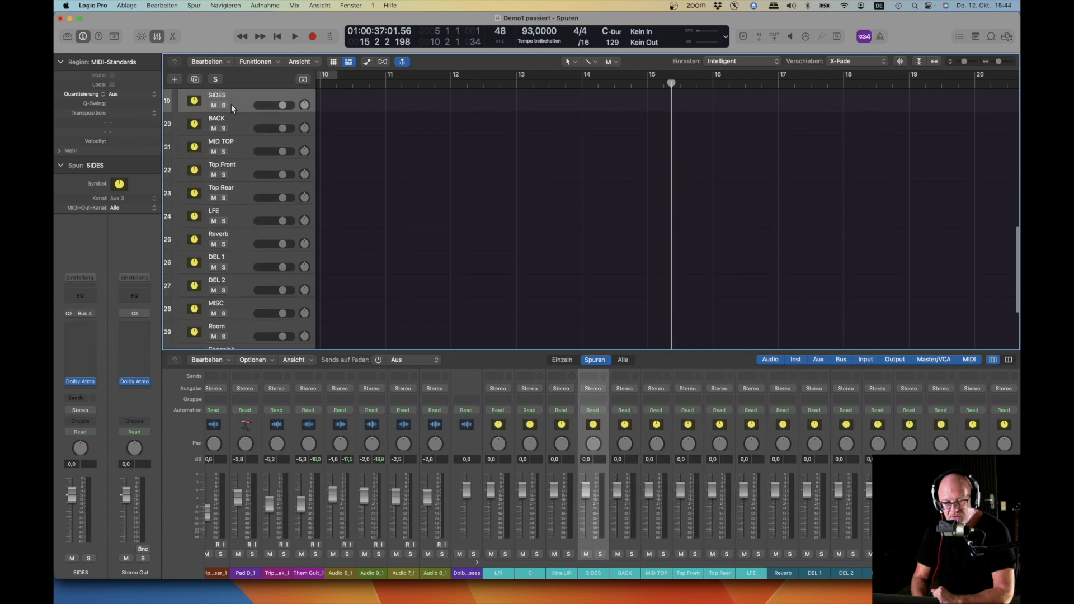
key(Up)
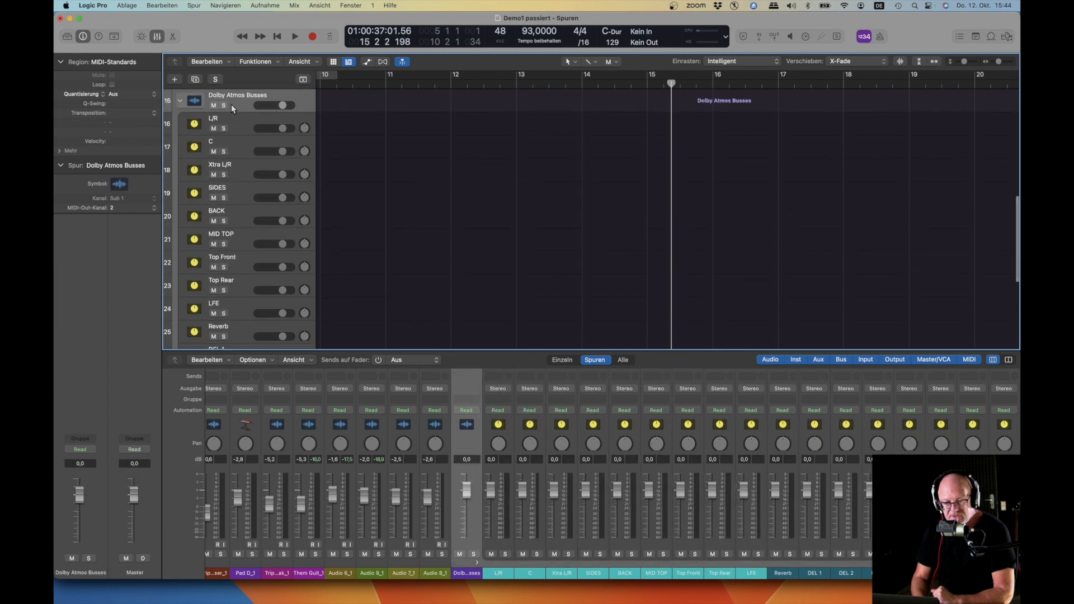
key(Down)
key(Down)
key(Down)
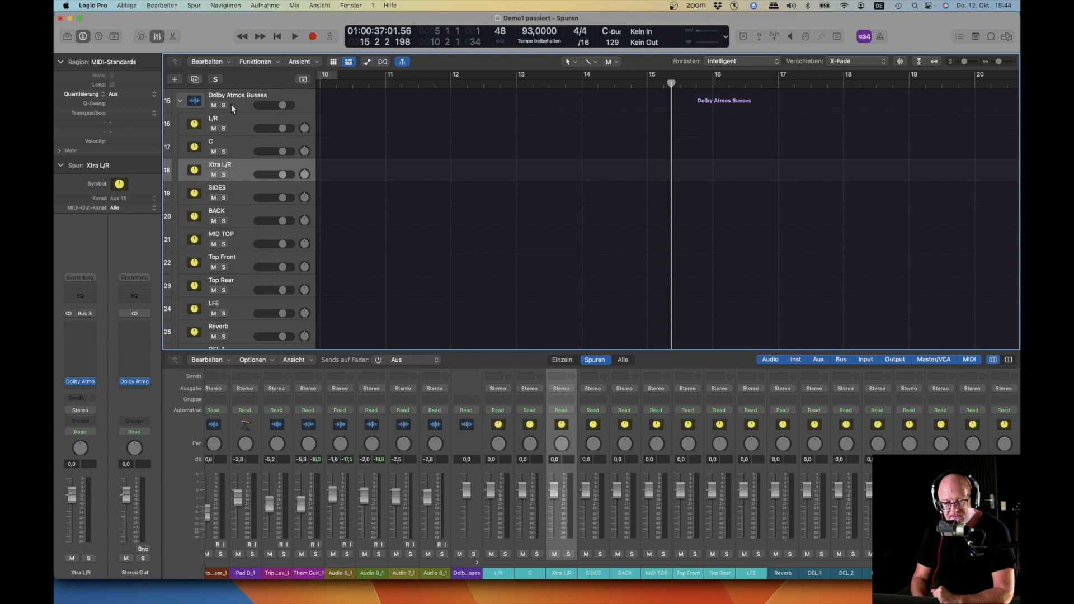
key(Down)
key(Up)
key(Up)
key(Up)
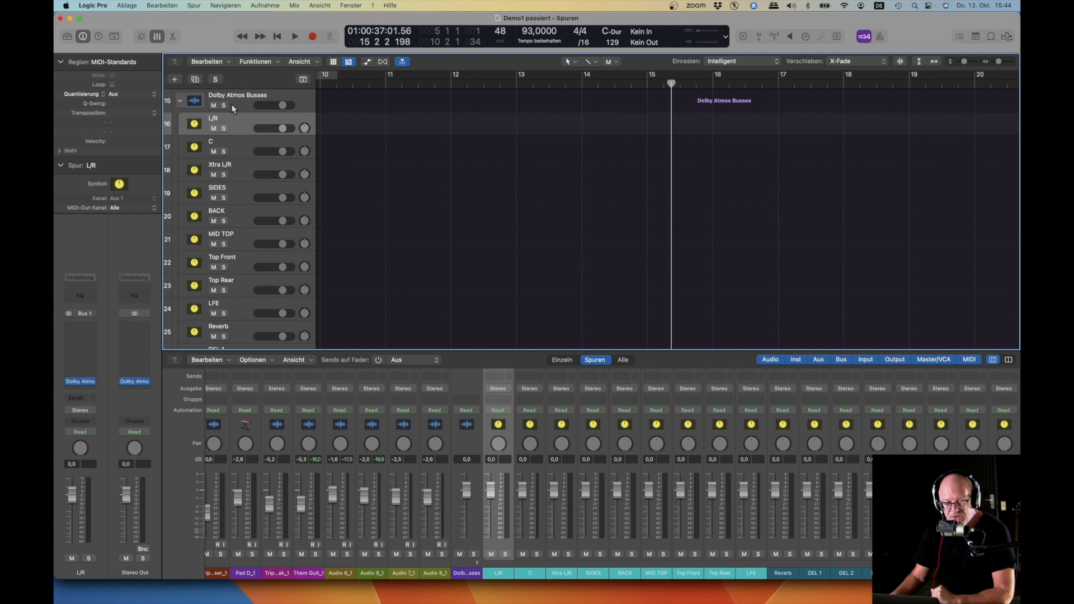
Enlarge the mixer area so the channels' inputs, Audio FX slots and sends are visible from the first channel.
scroll(231, 104, up, 5)
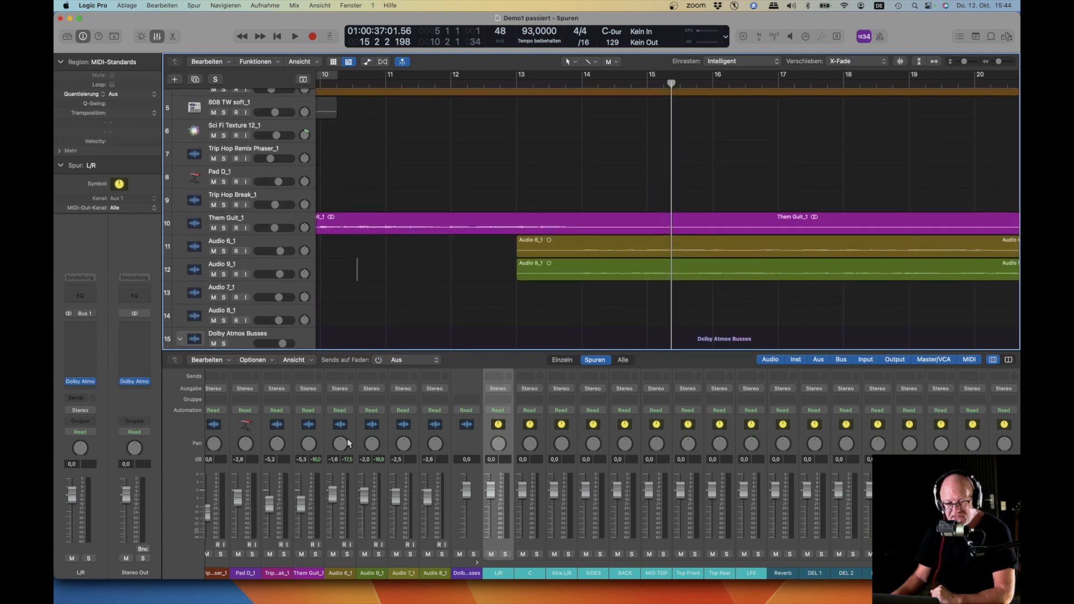
drag(349, 349, 335, 221)
scroll(403, 337, left, 5)
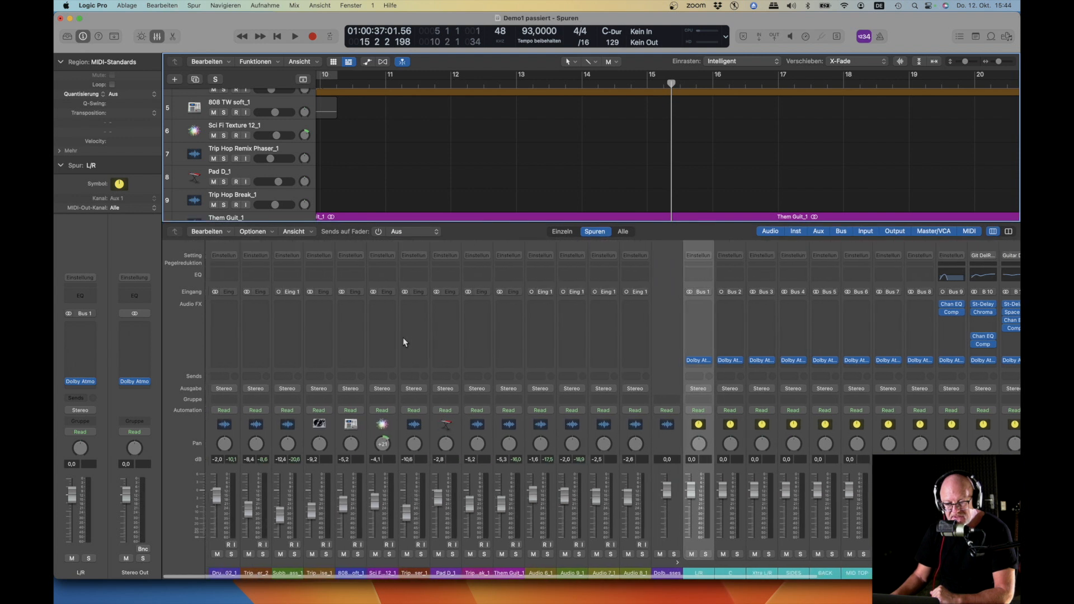
Route the outputs of all channels from Drum & Bass Kit 02_1 through Audio 8_1 to Bus 1 (L/R), then clear the multiple selection.
click(212, 435)
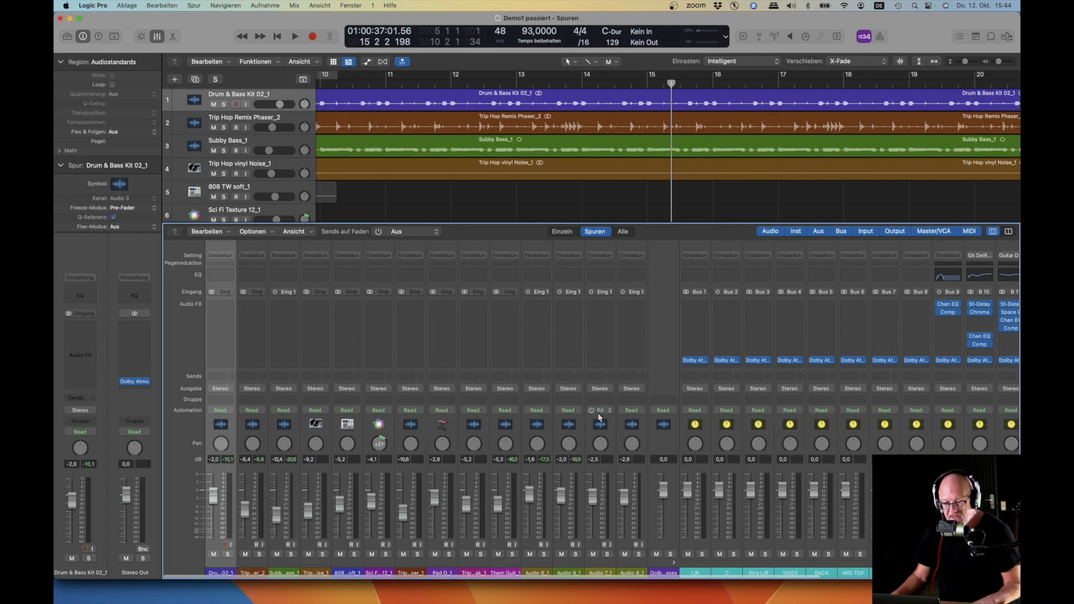
shift+click(640, 431)
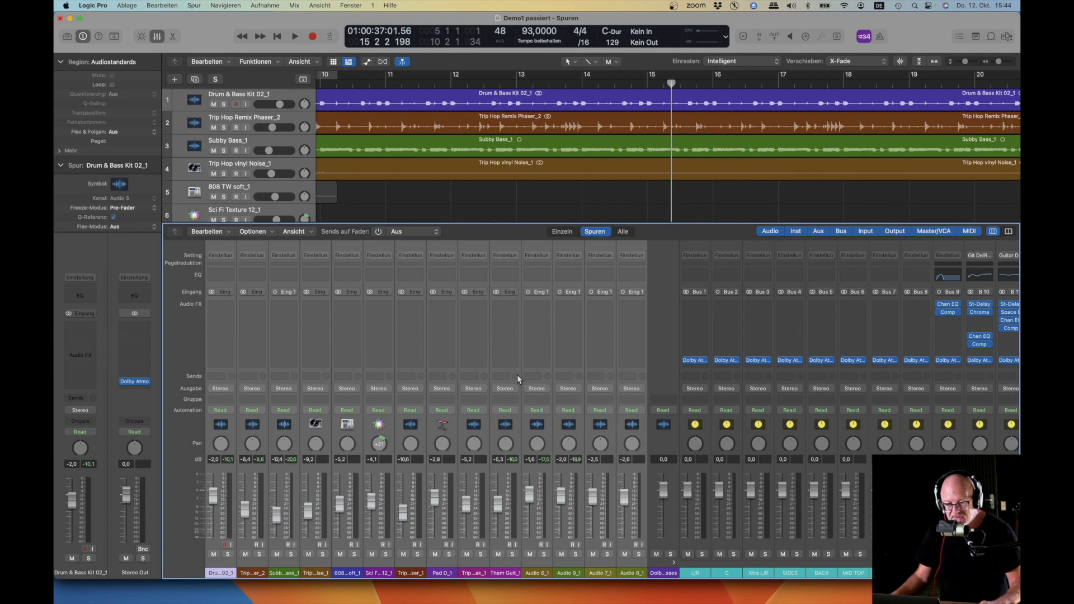
click(226, 391)
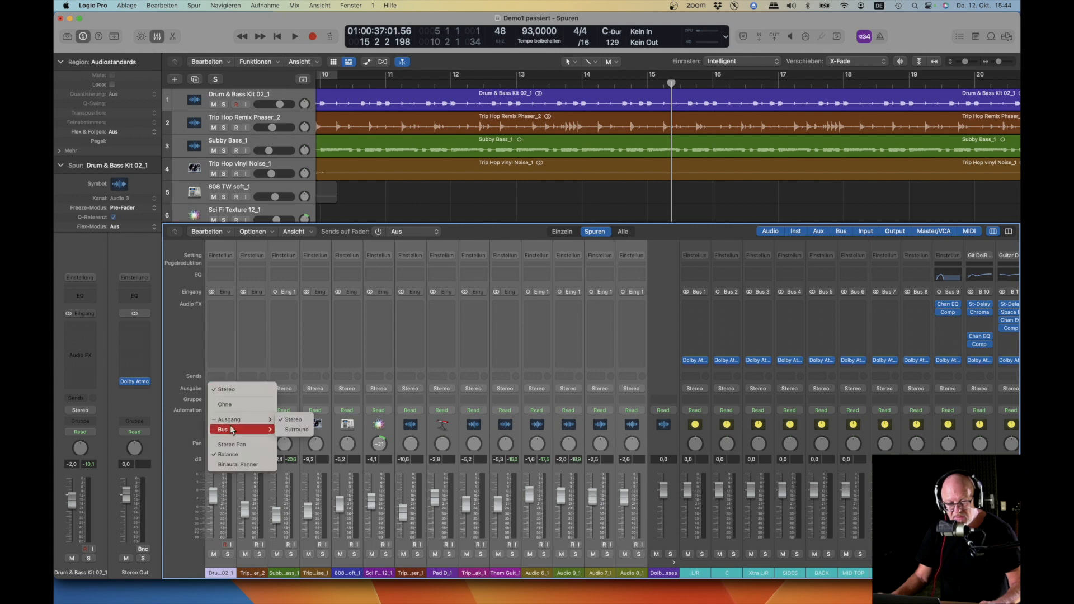
mouse_move(232, 430)
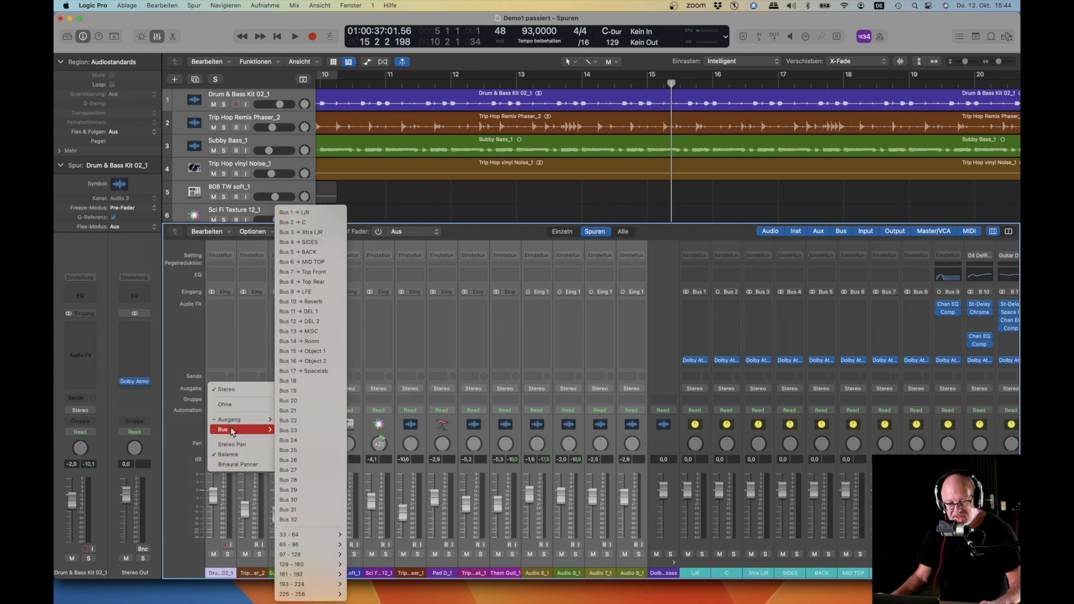
click(309, 213)
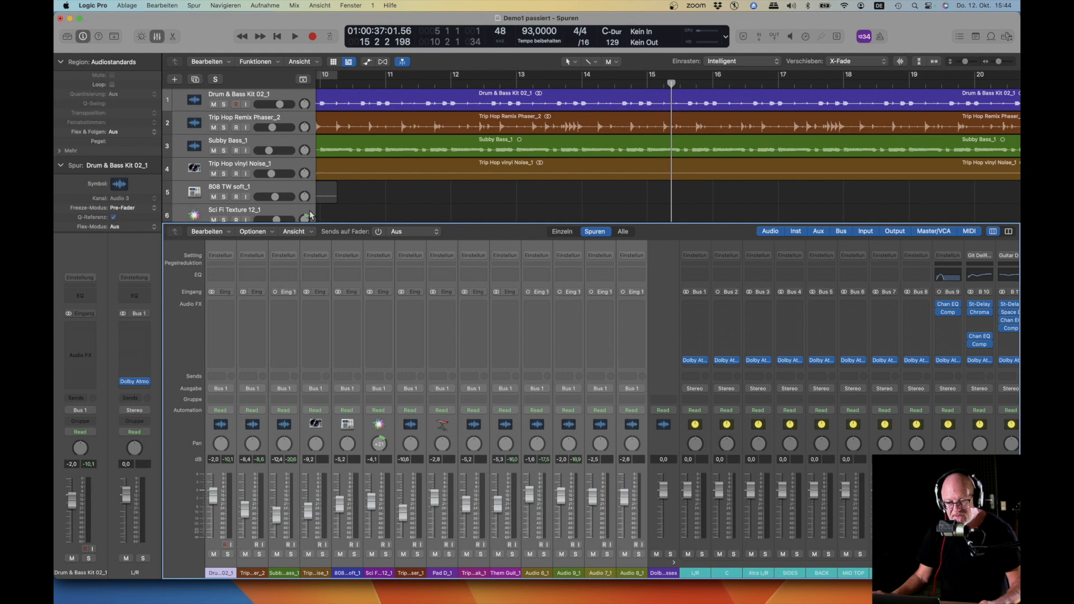
click(656, 305)
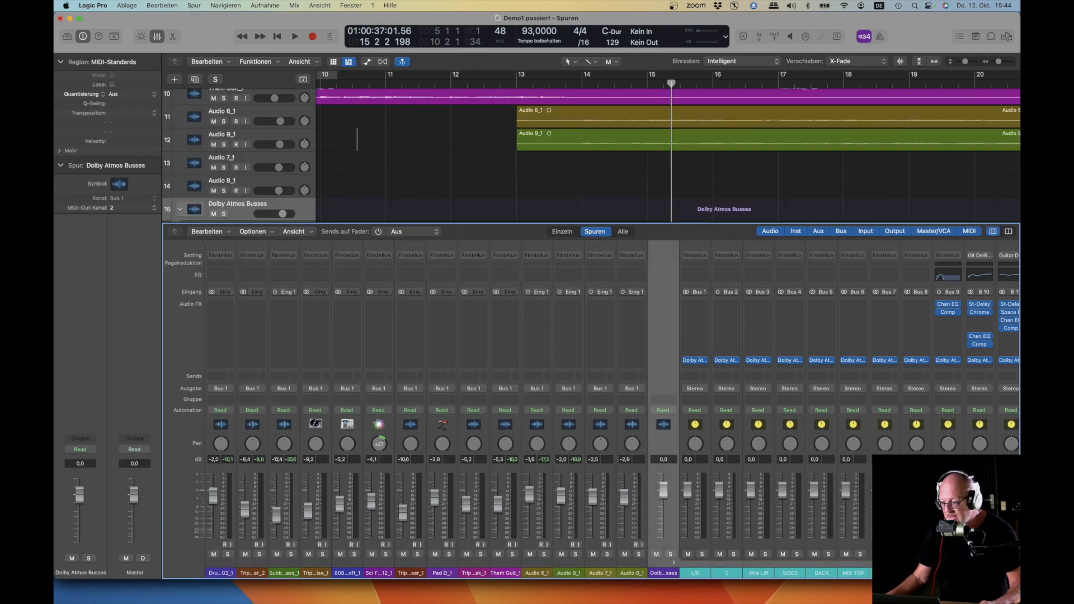
Bring the Dolby Atmos Composer window into view and play the song from bar 4 to watch its input channels.
drag(1019, 154, 657, 93)
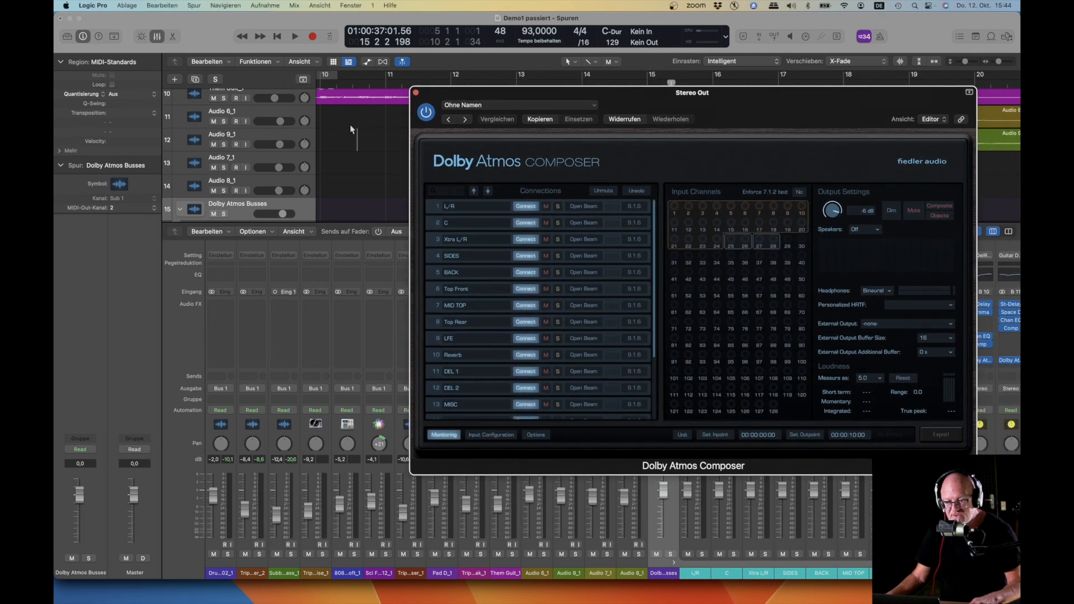
click(336, 134)
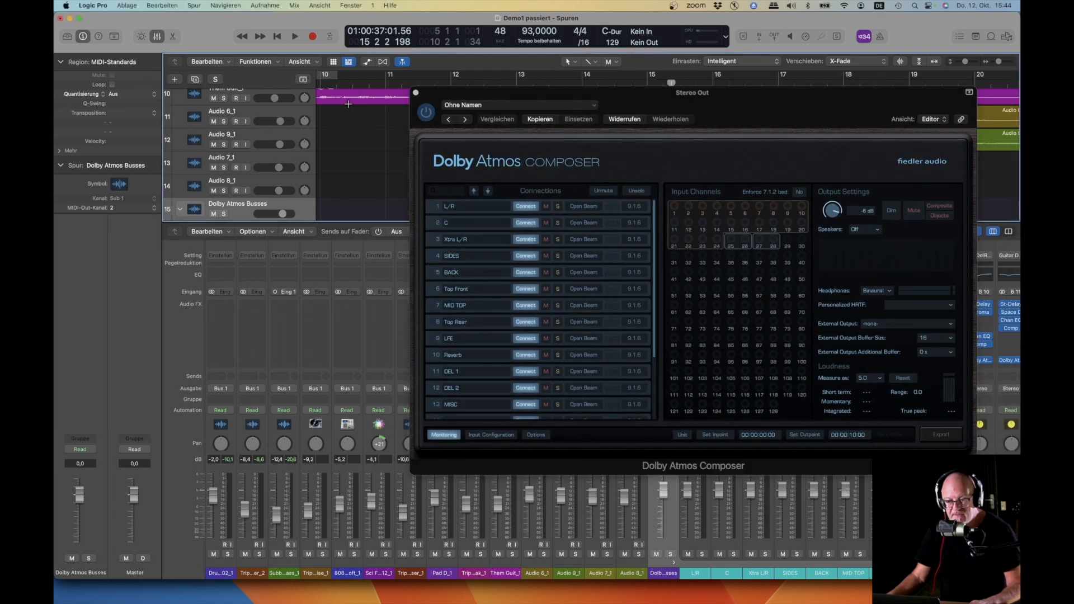
scroll(364, 151, left, 10)
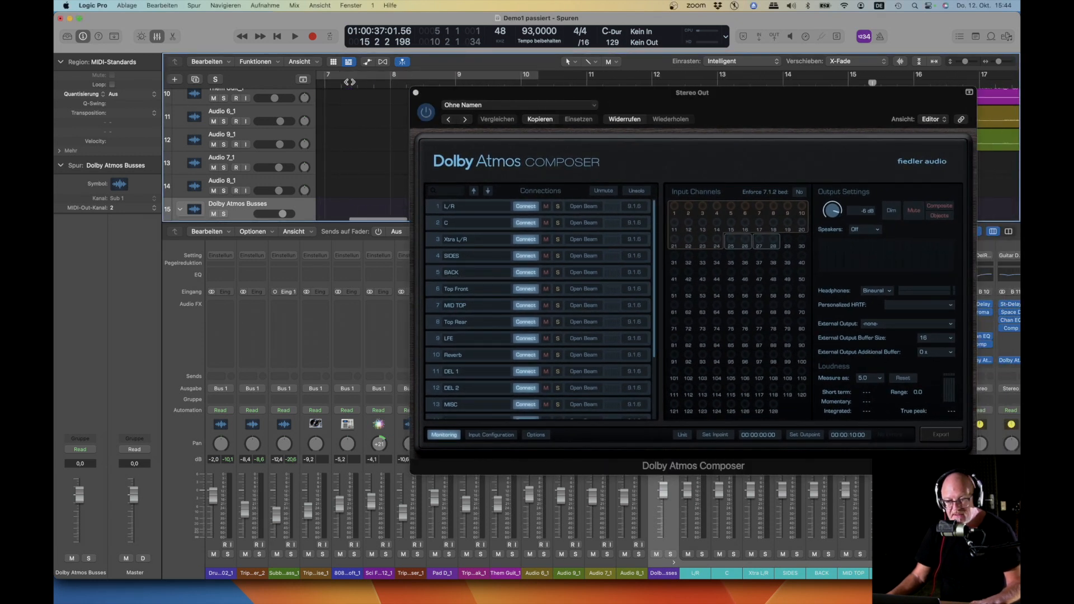
scroll(356, 118, up, 5)
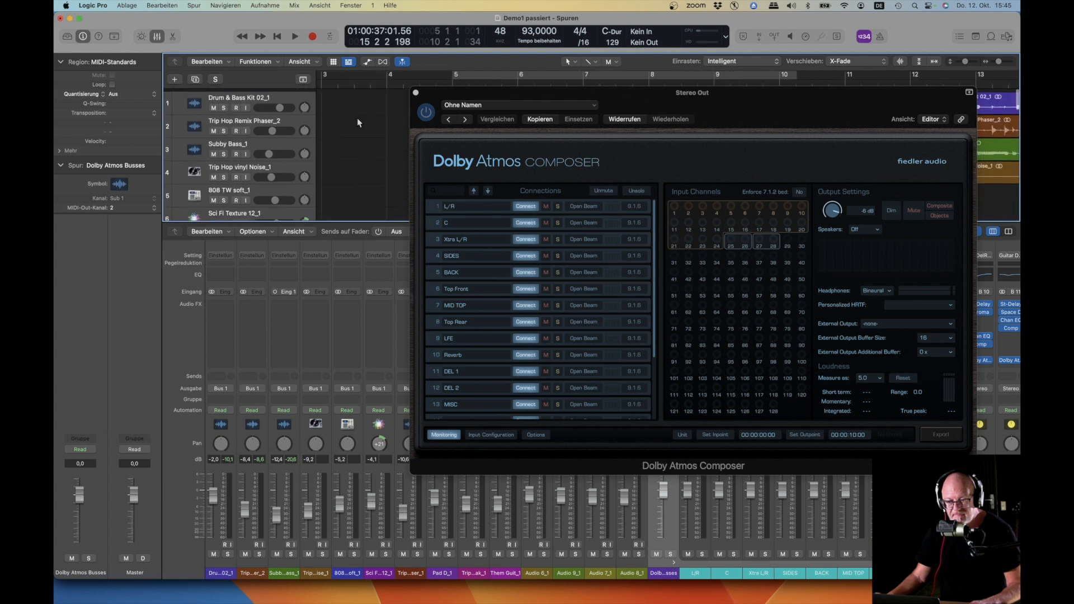
click(401, 79)
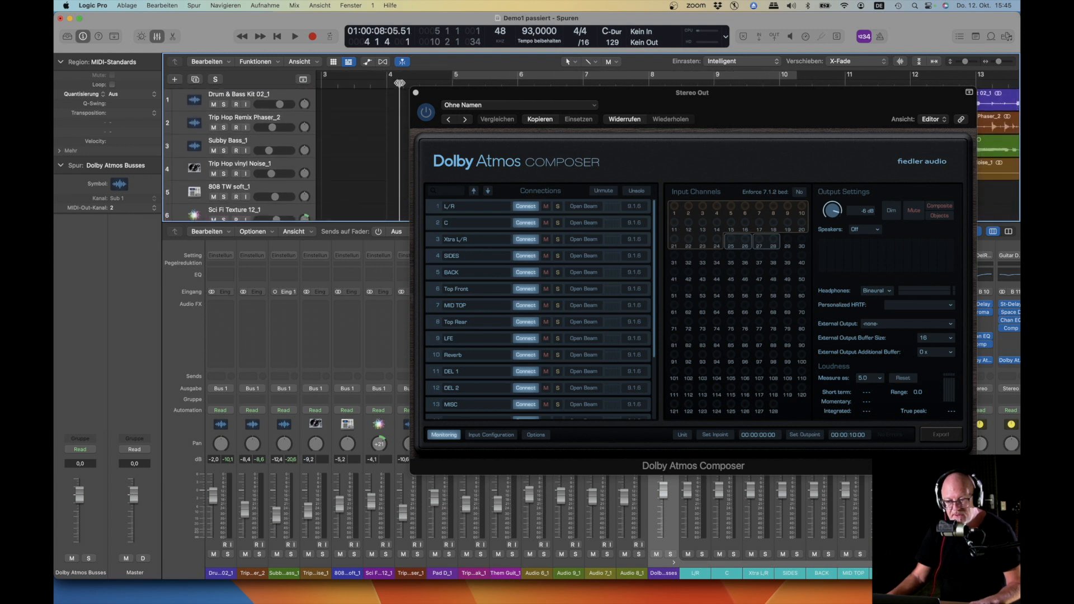
key(space)
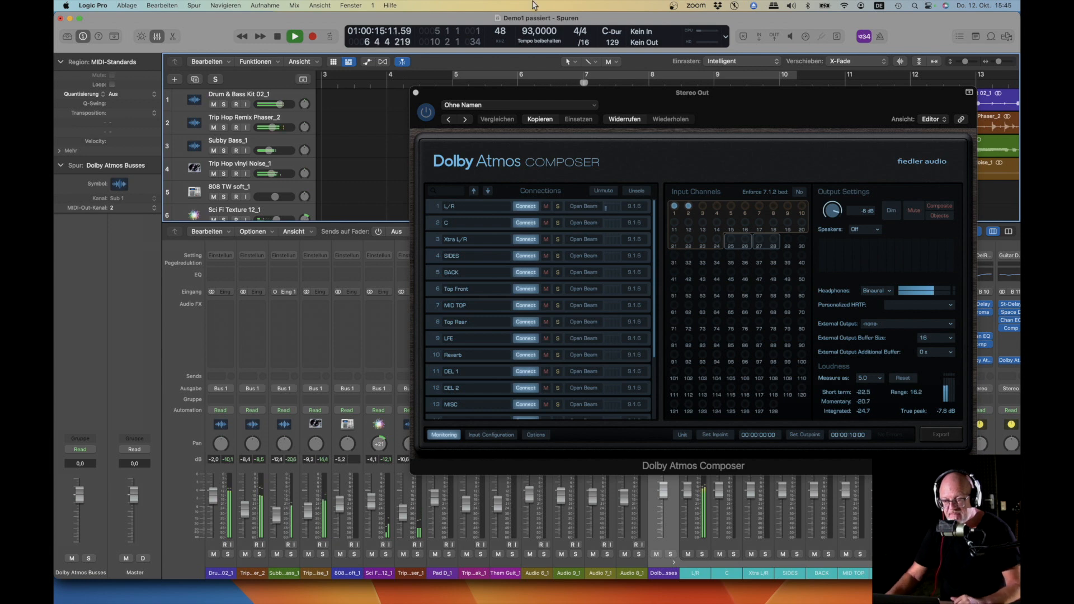
Shift the Composer window below the arrangement and look through the track list while the song plays.
drag(734, 102, 684, 246)
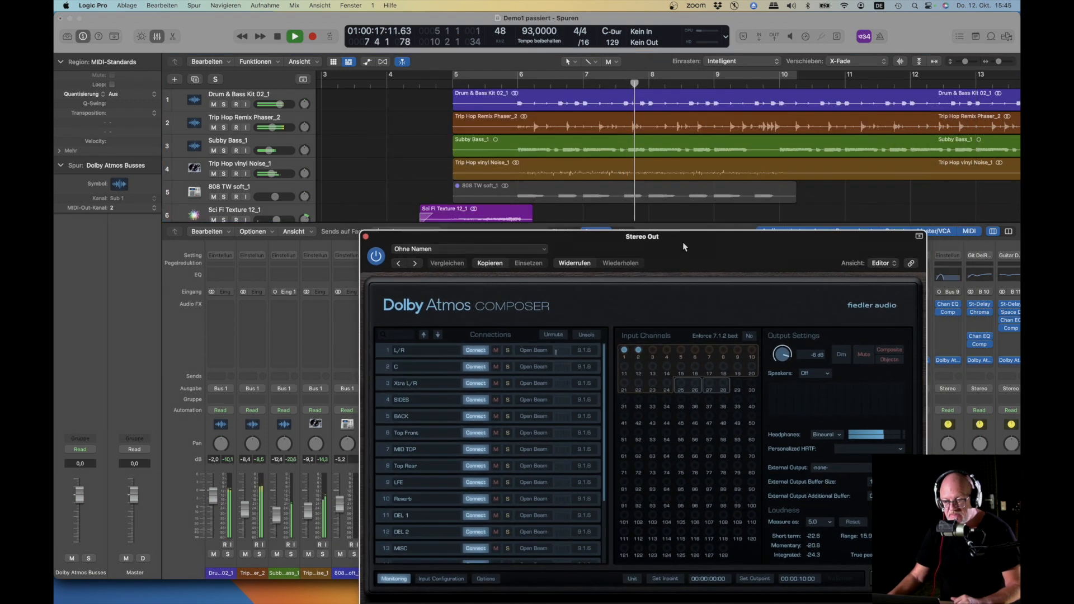
scroll(666, 181, down, 10)
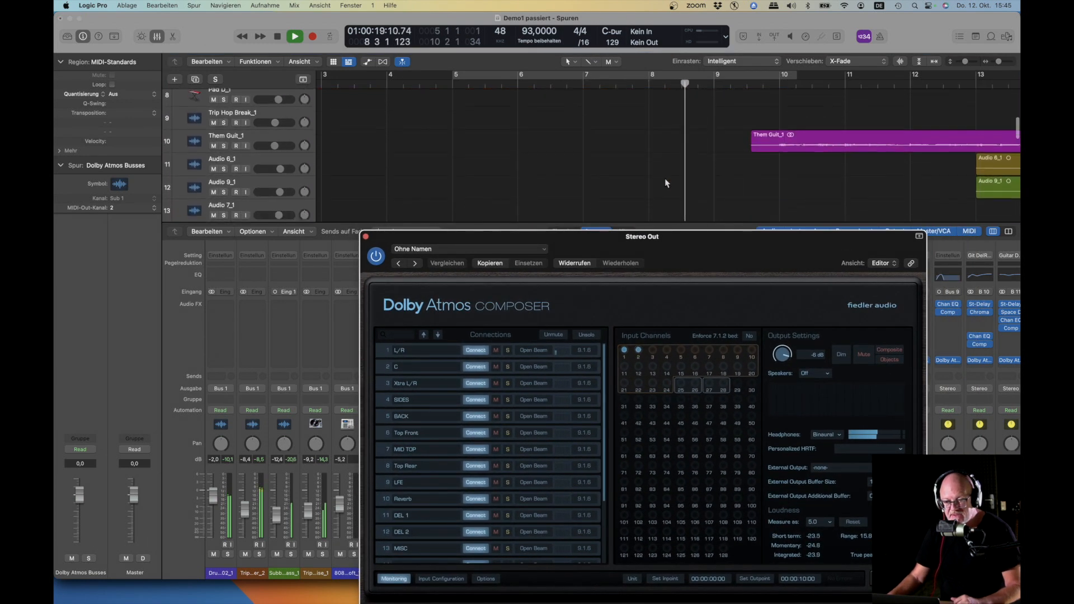
scroll(666, 180, up, 10)
scroll(426, 146, up, 1)
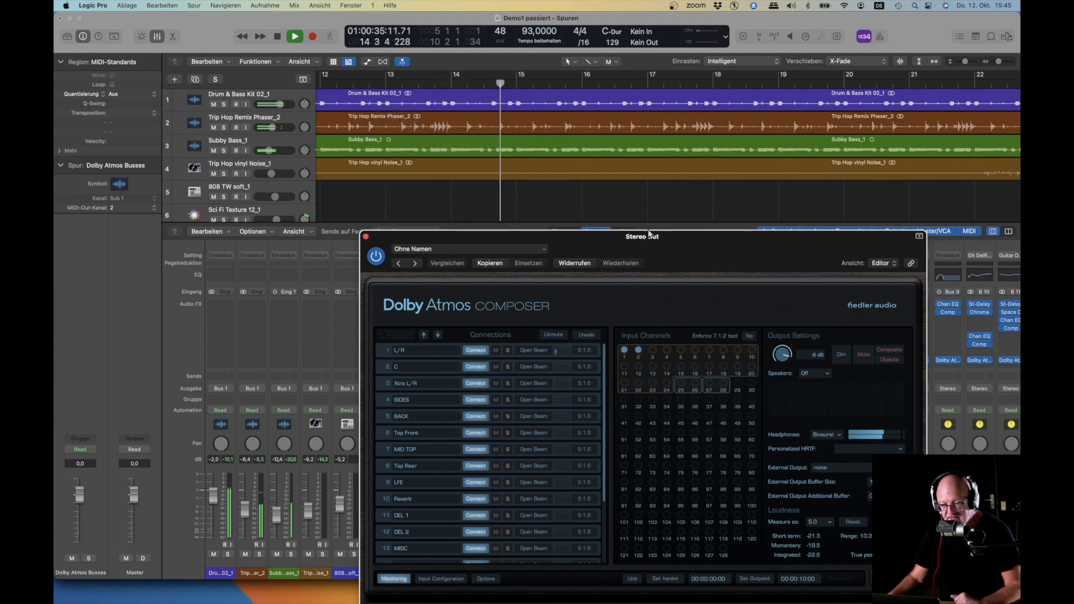
Inspect the L/R bus's Dolby Atmos Beam in the Top Panner and rotated 3D Panner, stopping playback, and close it.
drag(693, 256, 271, 84)
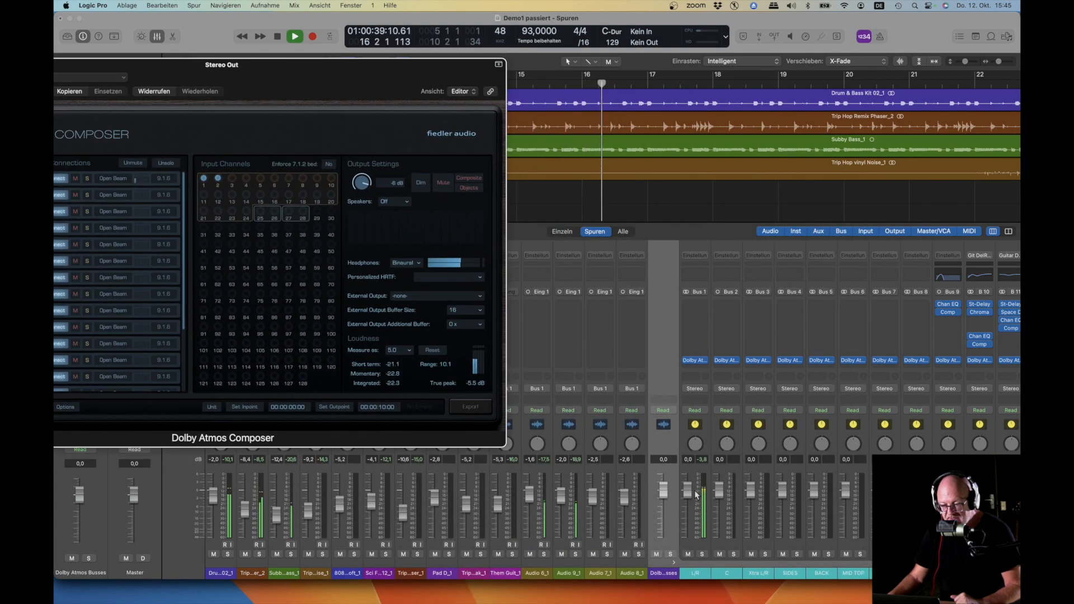
click(696, 360)
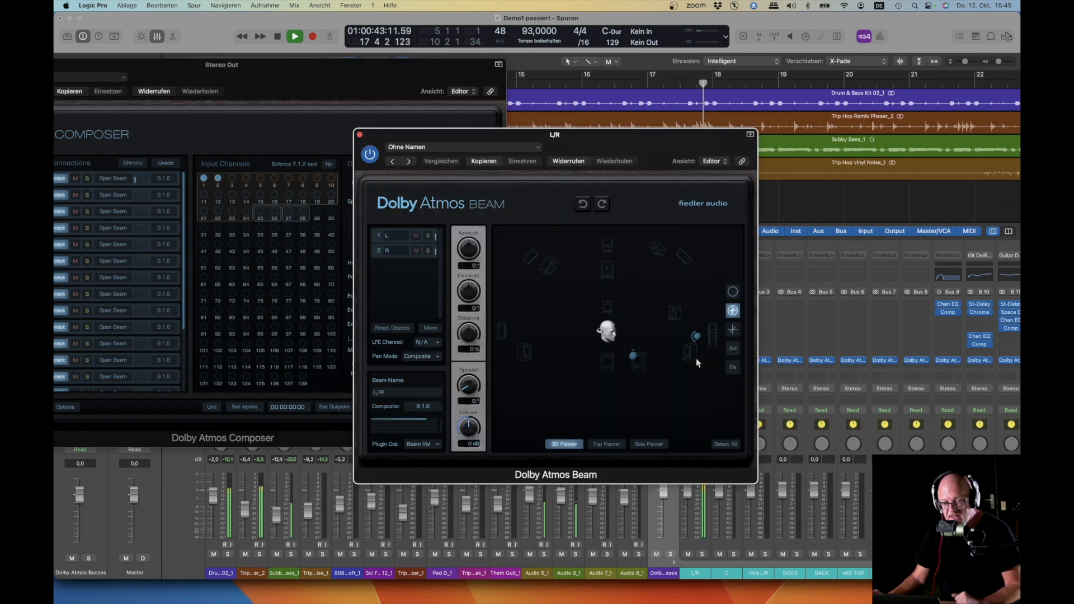
click(612, 442)
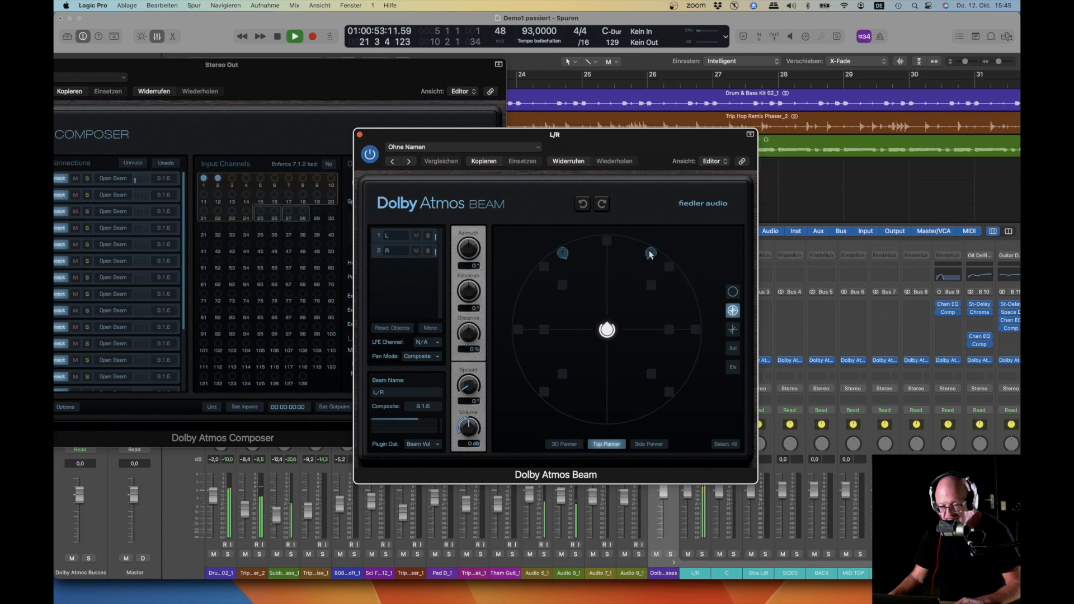
key(space)
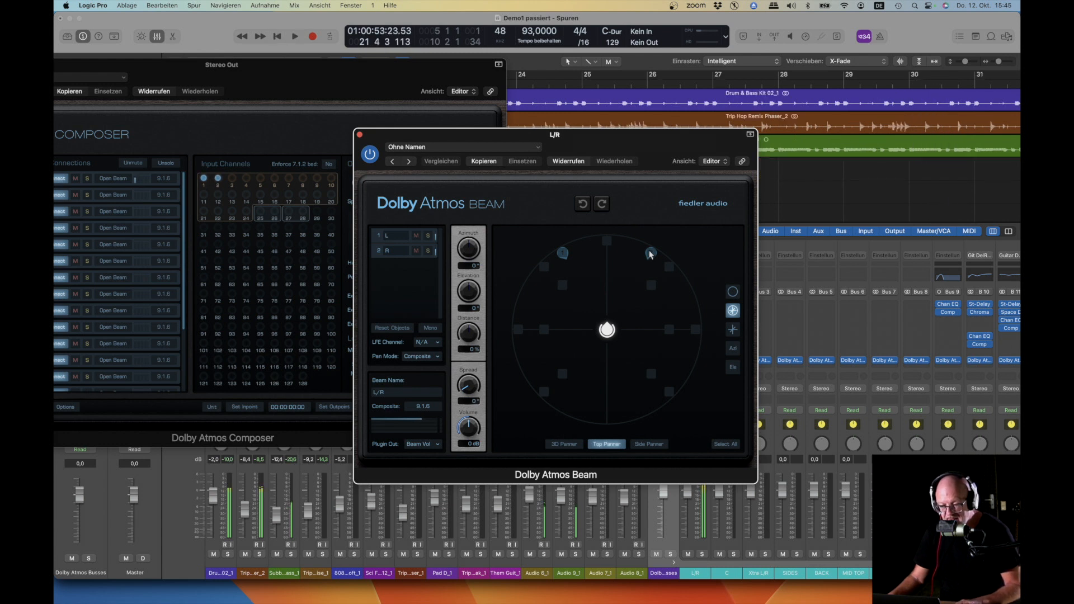
click(573, 443)
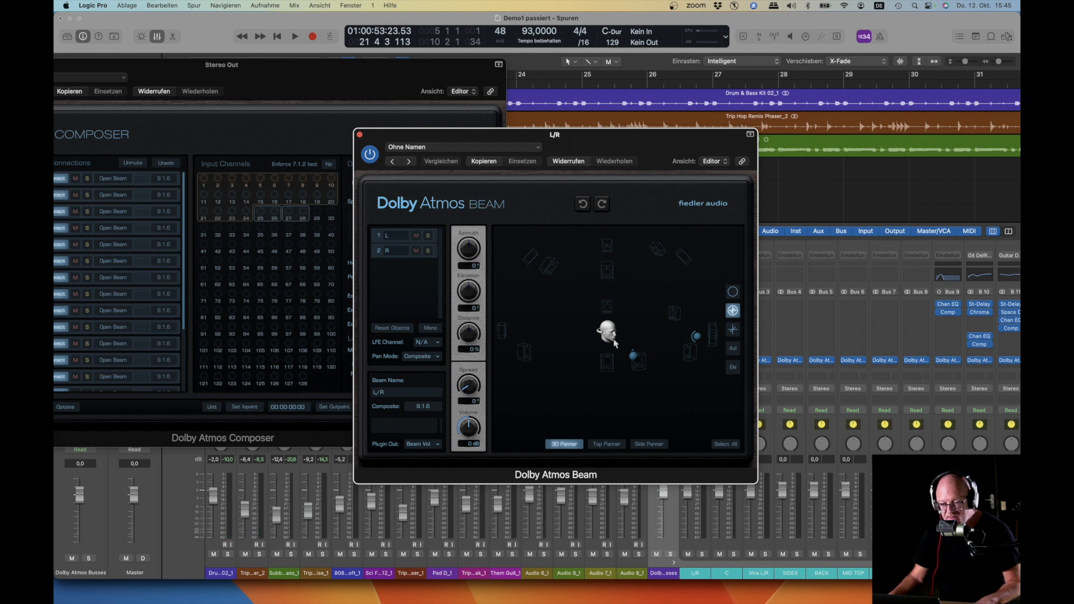
drag(608, 341, 628, 328)
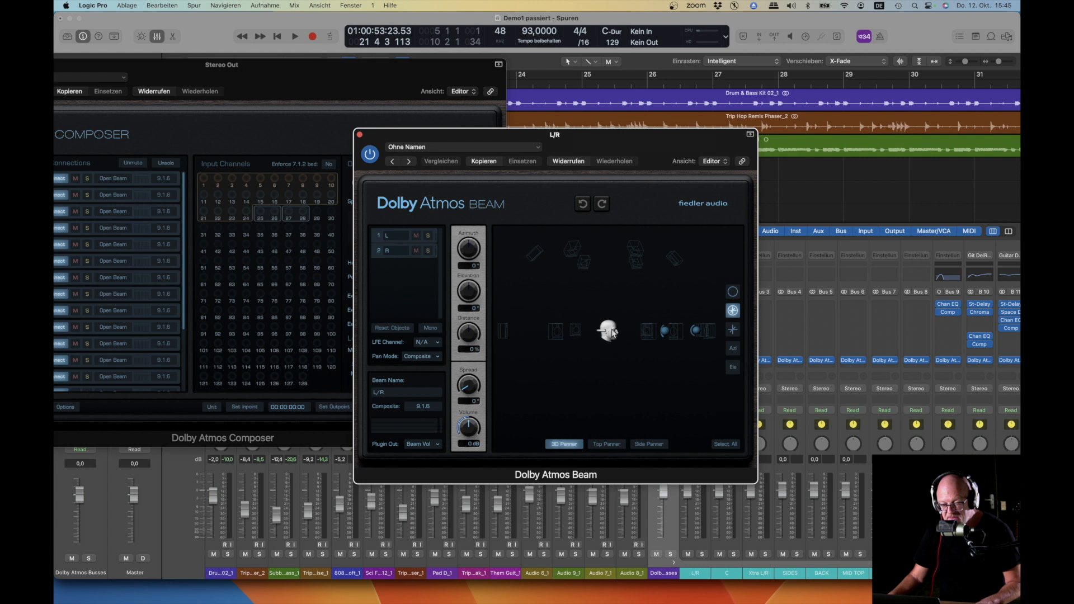
drag(614, 333, 714, 355)
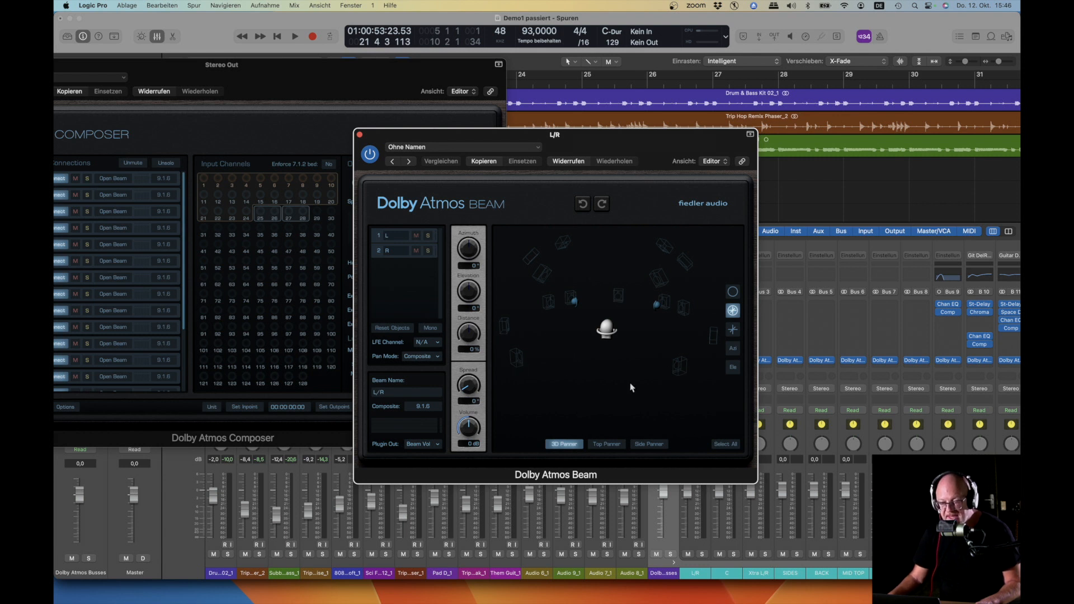
click(360, 135)
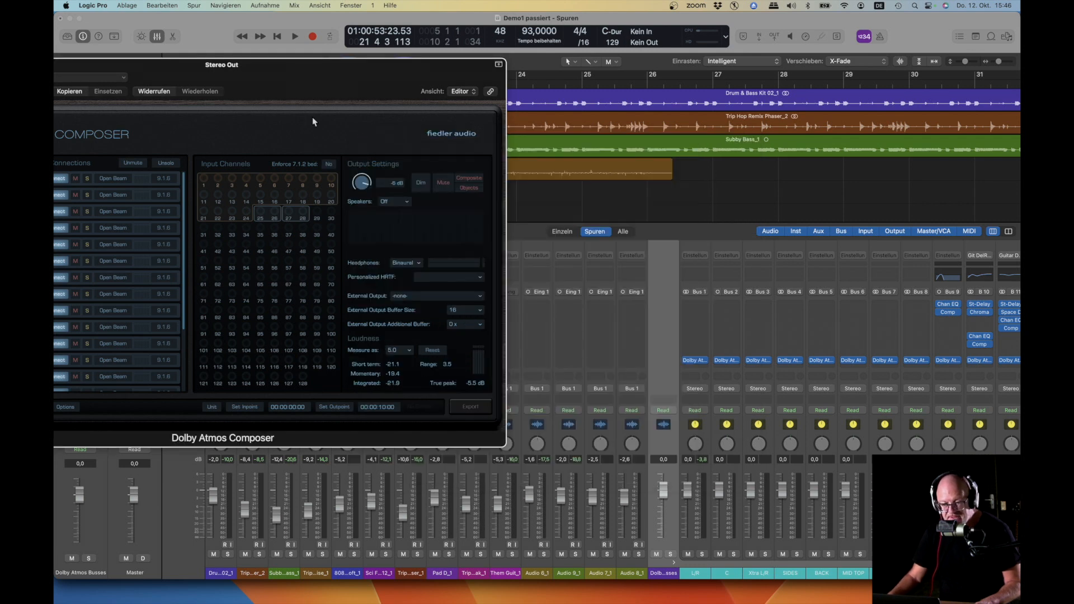
Bring the whole Composer window back into view, play the song briefly to check its input channels, and dismiss the window.
drag(299, 80, 529, 139)
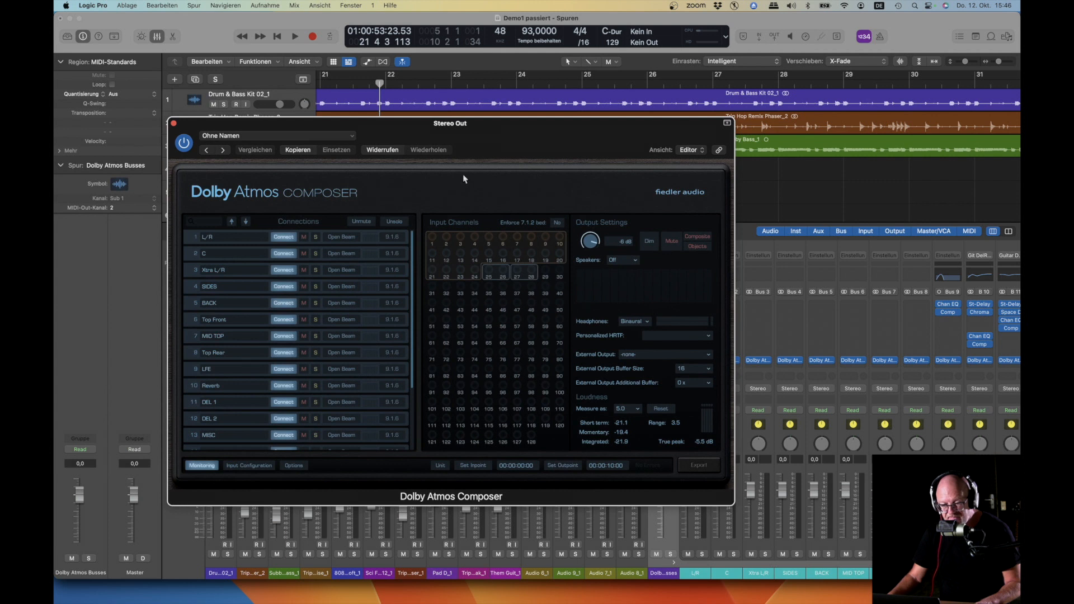
key(space)
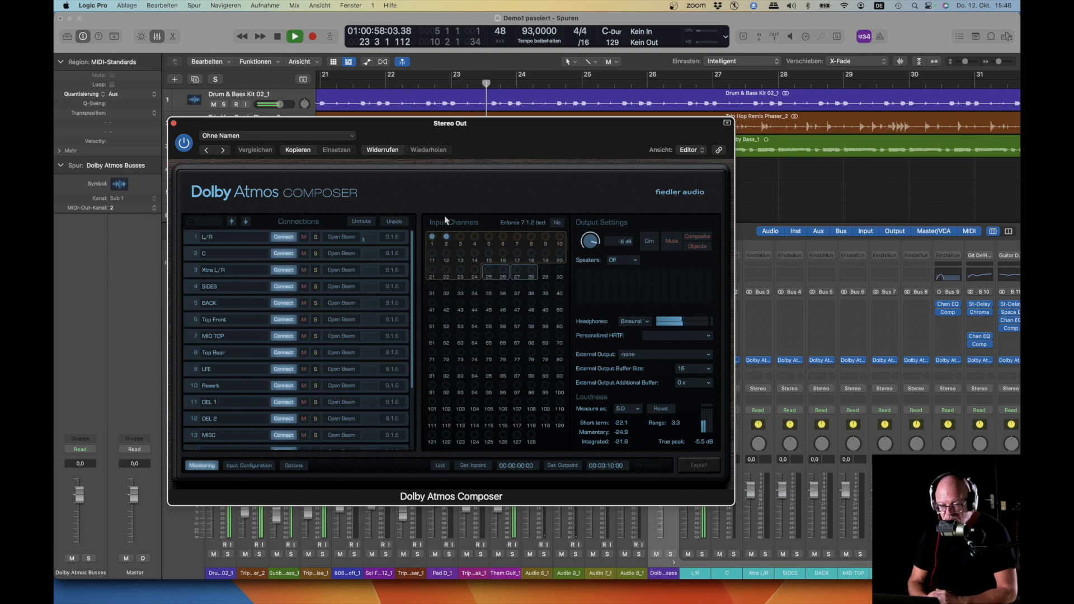
key(space)
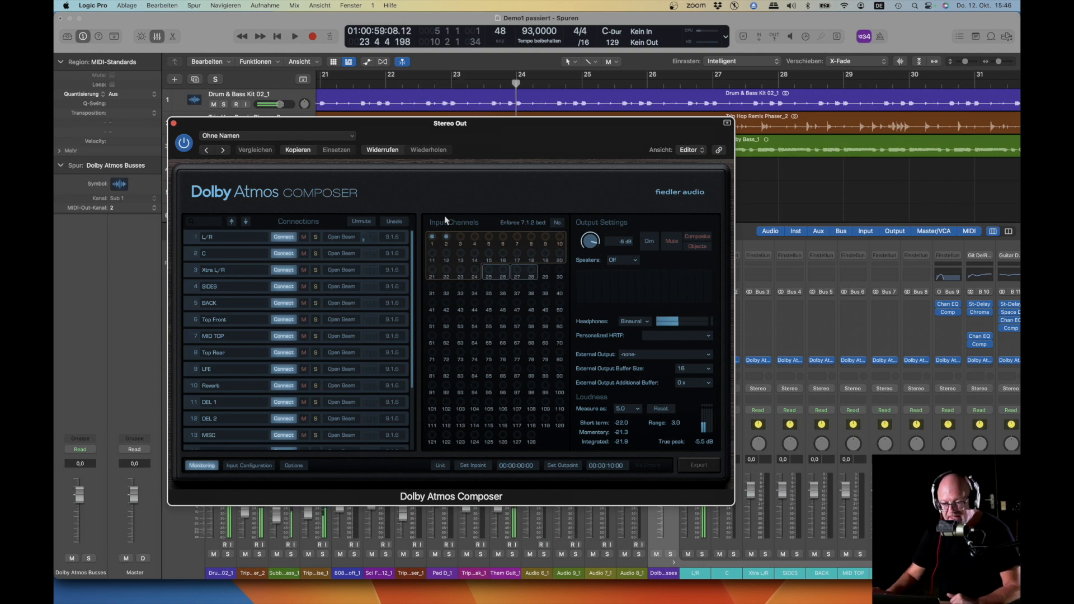
drag(494, 130, 642, 159)
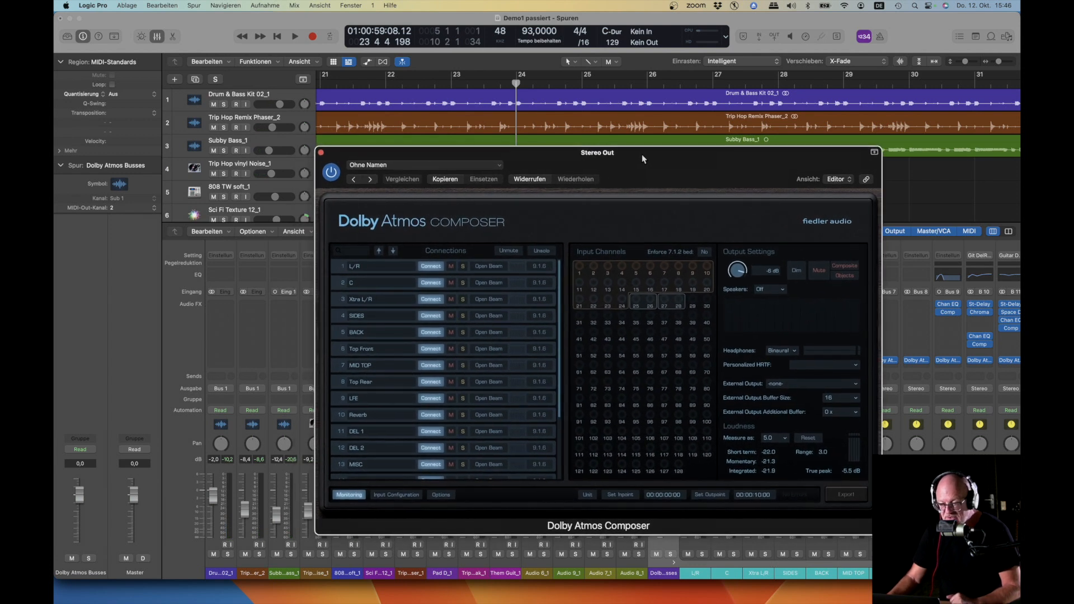
key(super+w)
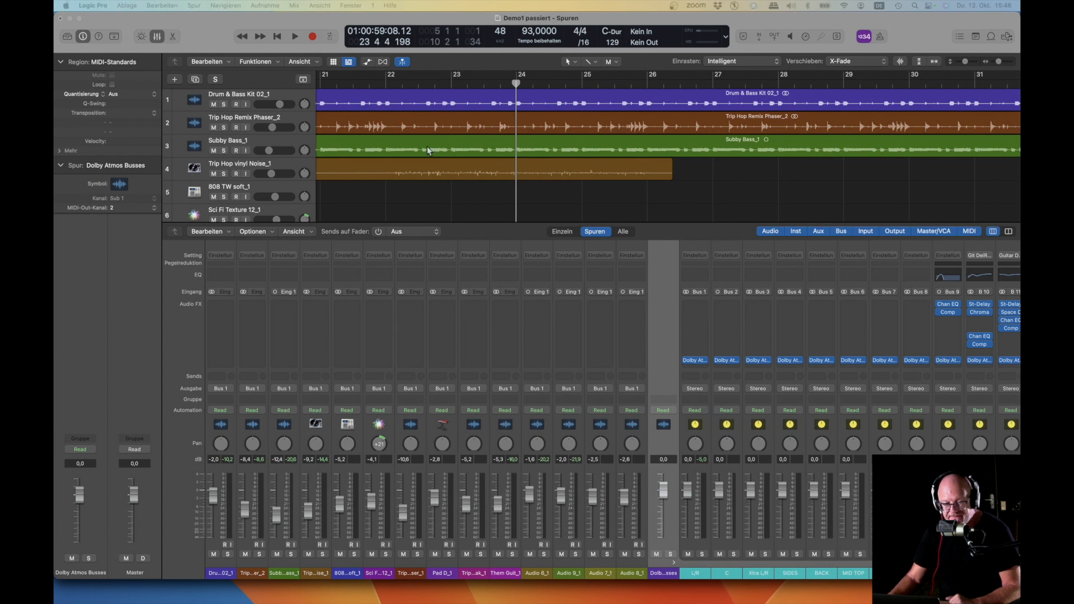
Select the Trip Hop vinyl Noise_1 region, set the cycle range to its length and start playback.
click(254, 99)
click(288, 121)
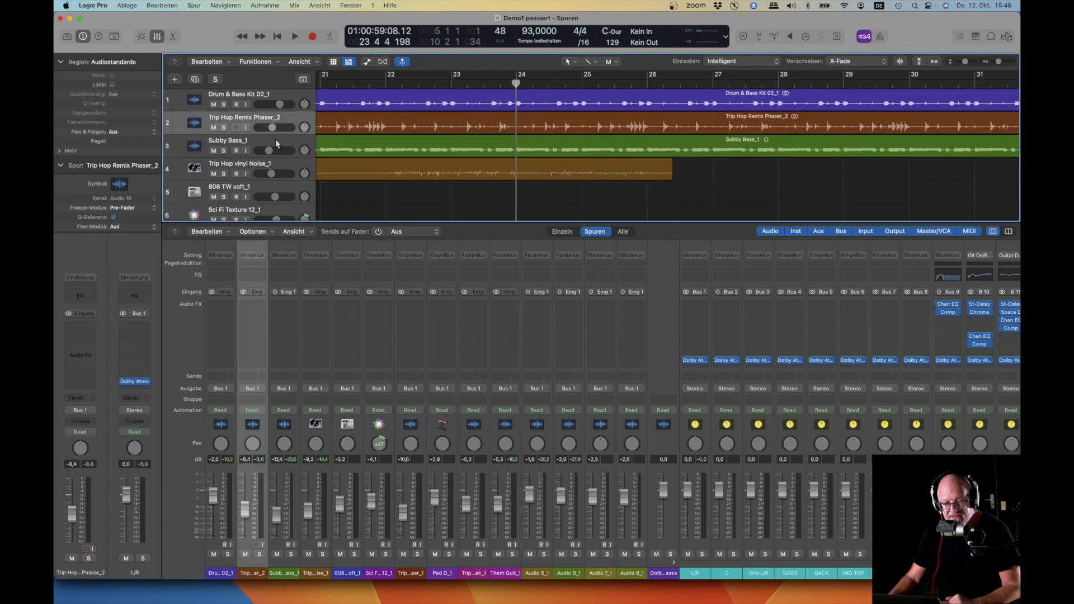
click(278, 144)
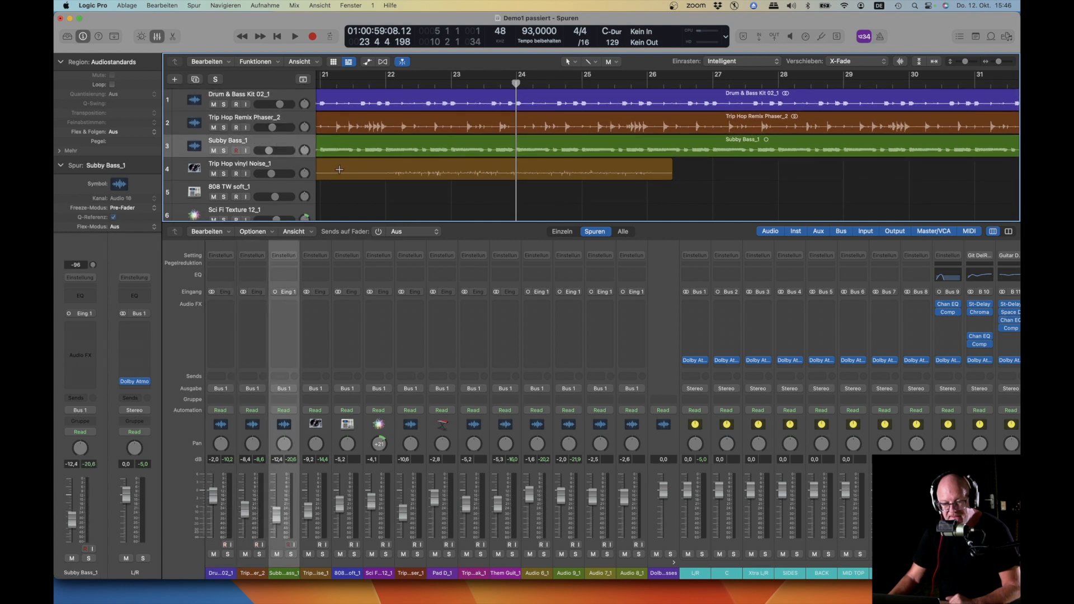
scroll(383, 168, left, 5)
click(384, 165)
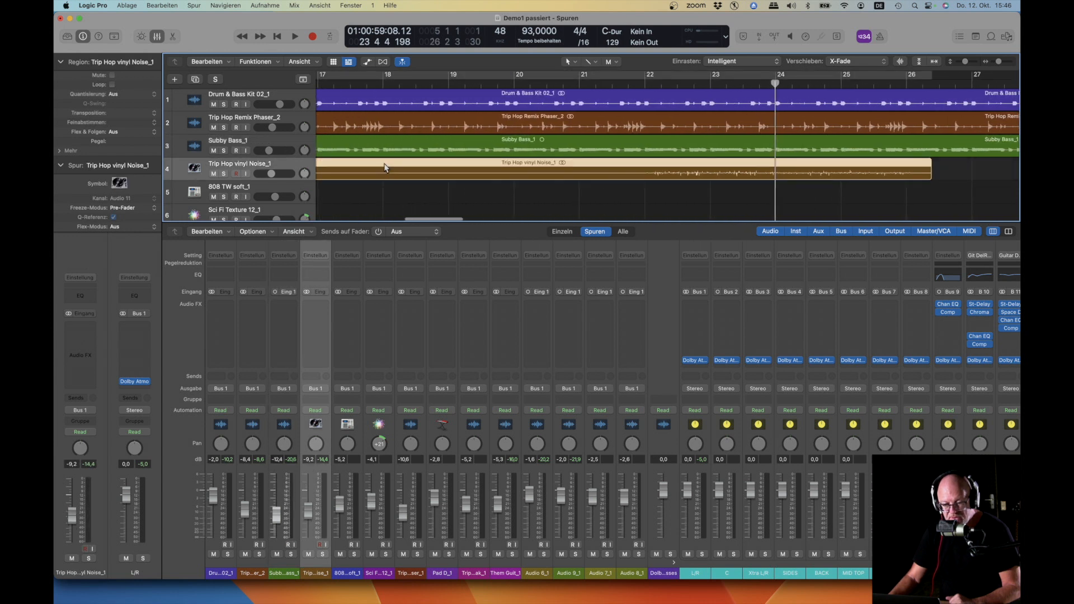
key(super+u)
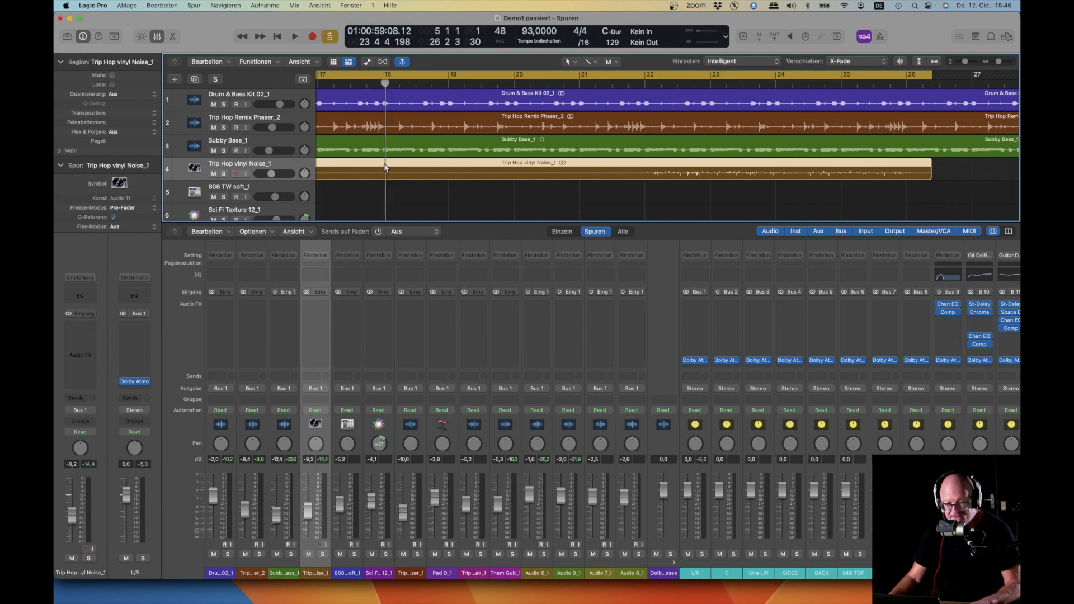
key(space)
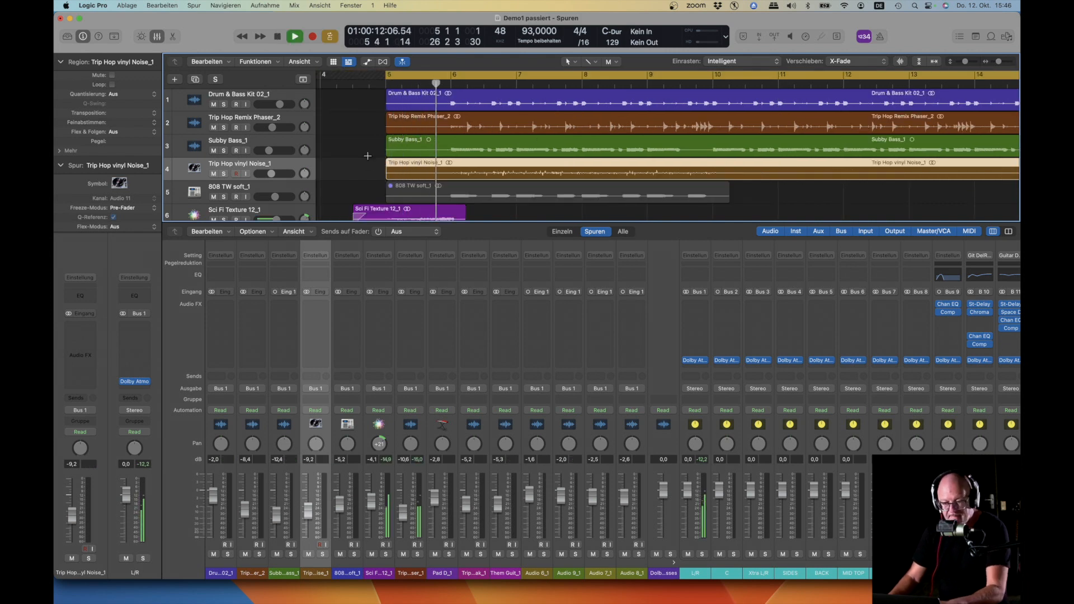
Solo the Trip Hop vinyl Noise_1 track and shorten the cycle range to end at bar 10.
key(super+Left)
key(super+Left)
key(super+Left)
key(super+Left)
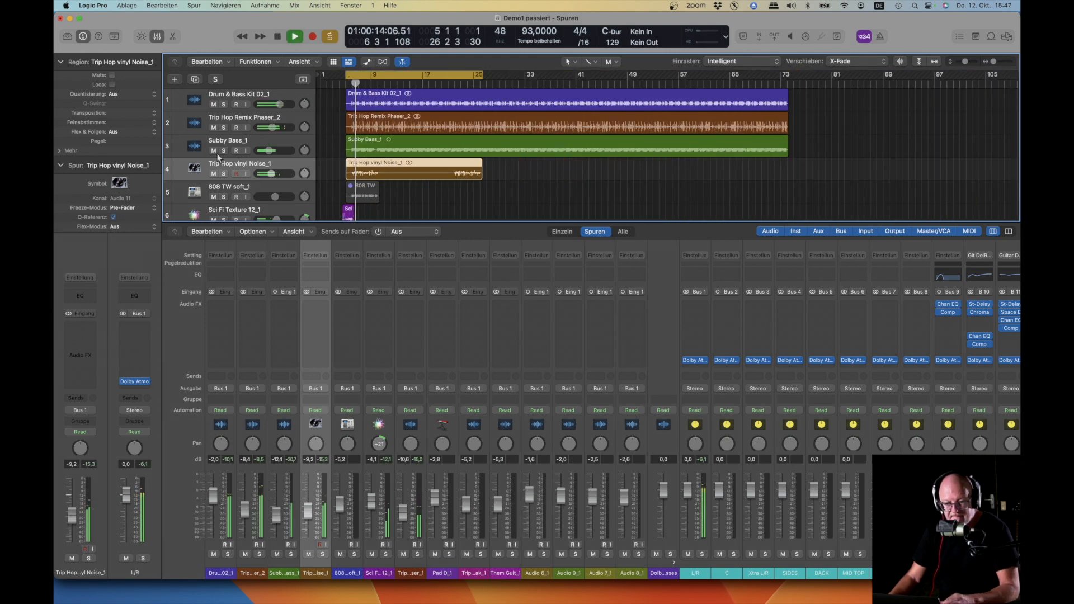
click(223, 174)
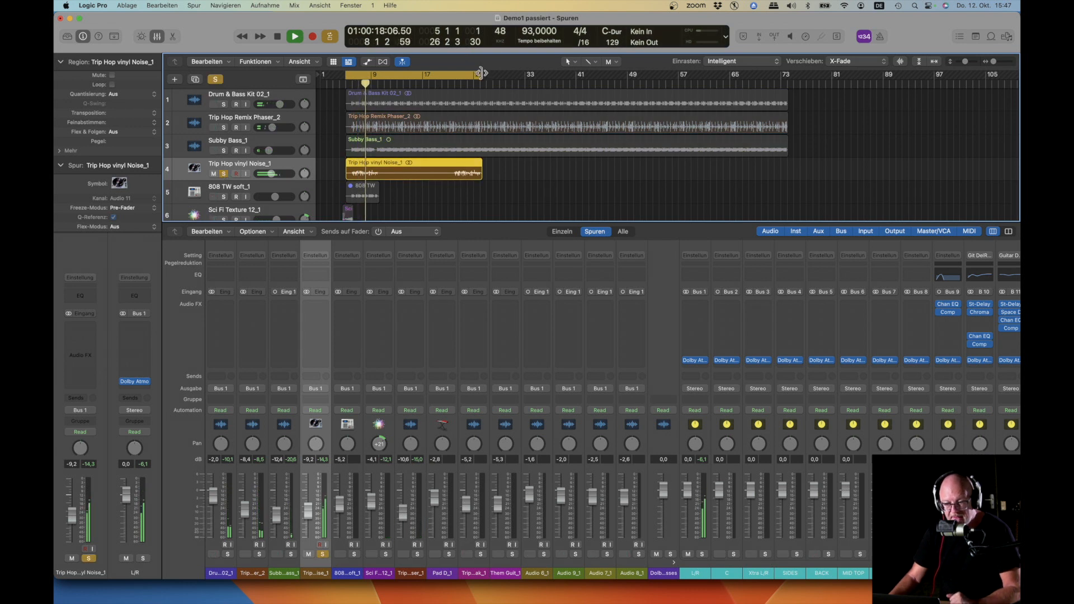
drag(480, 73, 376, 74)
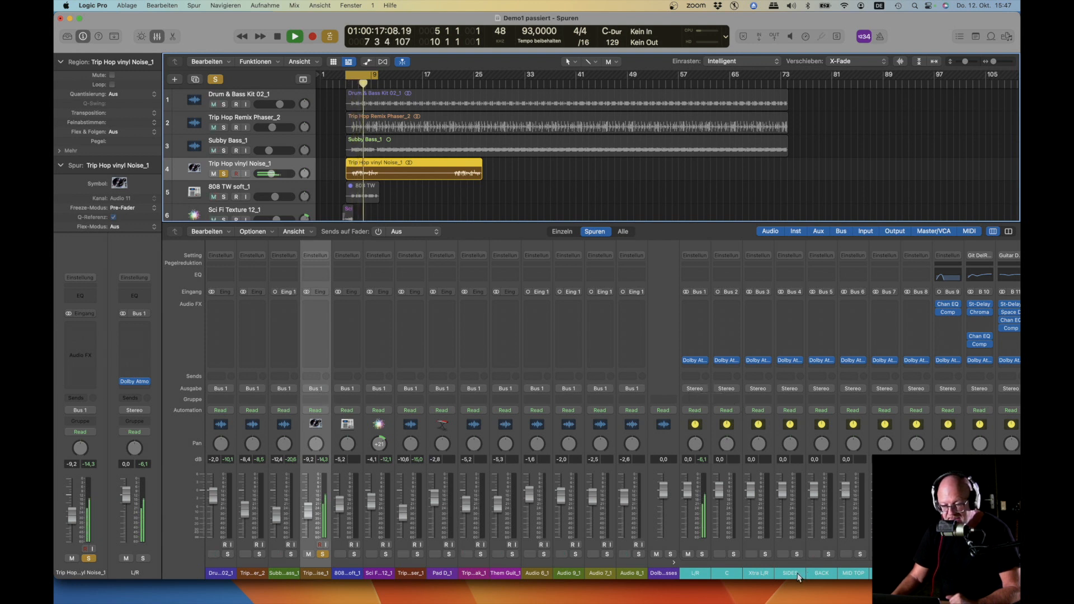
Route the Trip Hop vinyl Noise_1 channel's output to Bus 4 (SIDES) and check the signal in the Composer window.
click(786, 545)
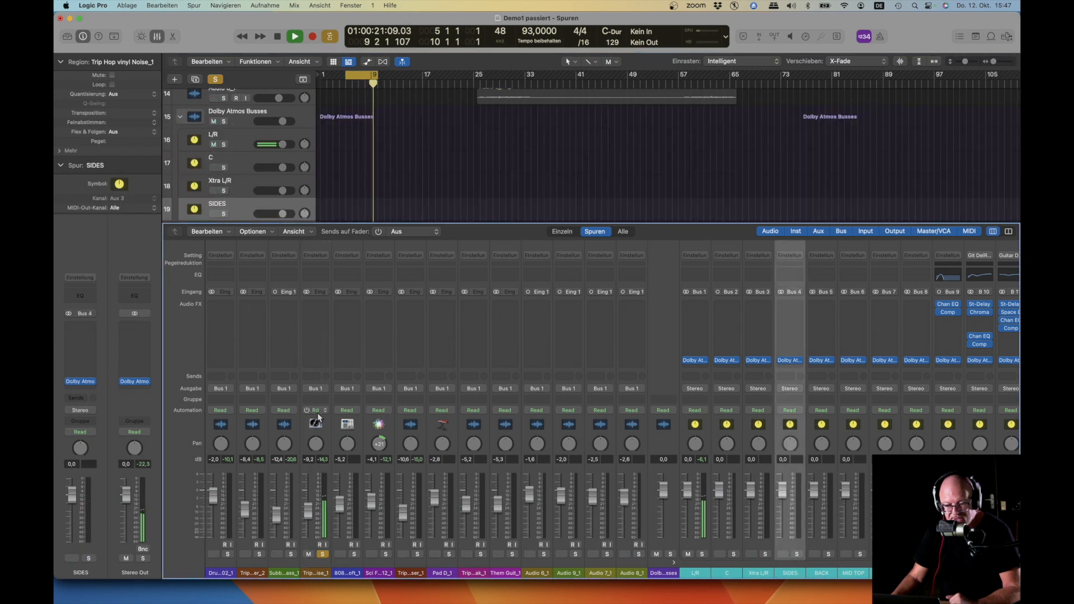
click(315, 388)
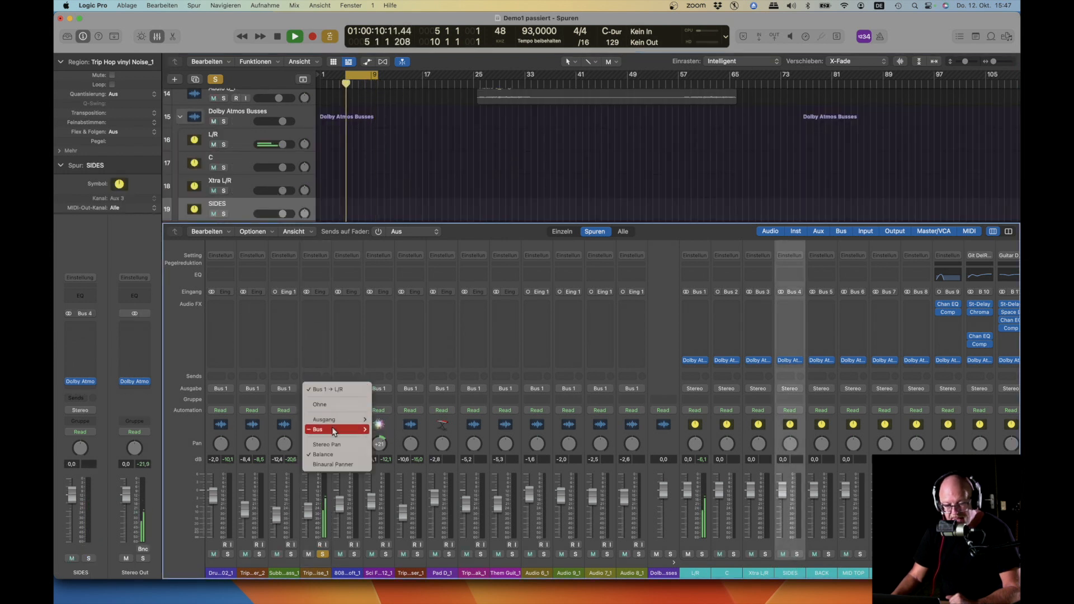
mouse_move(346, 430)
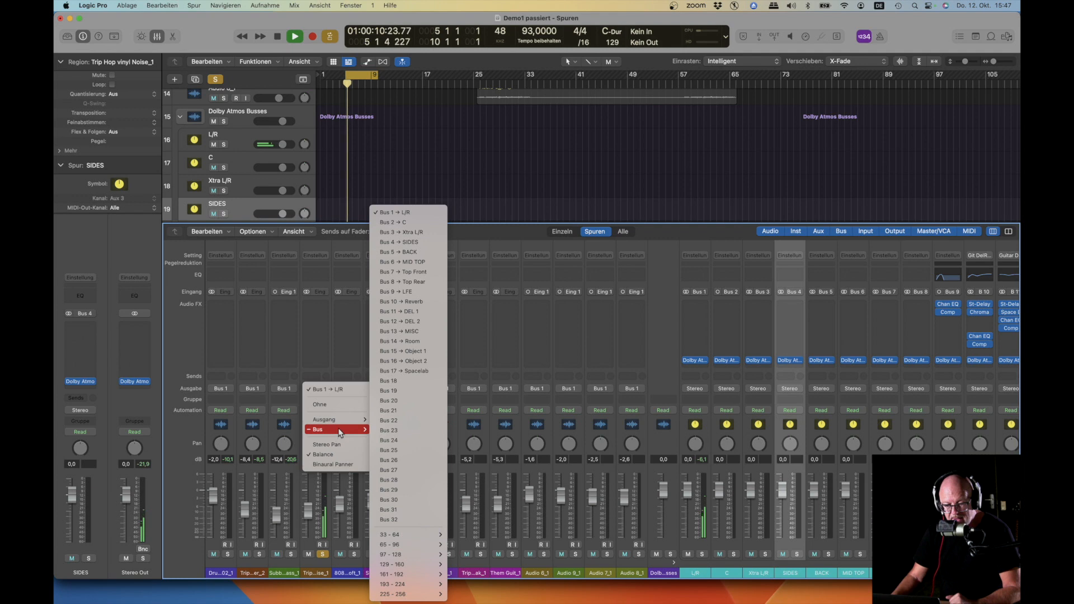
click(391, 243)
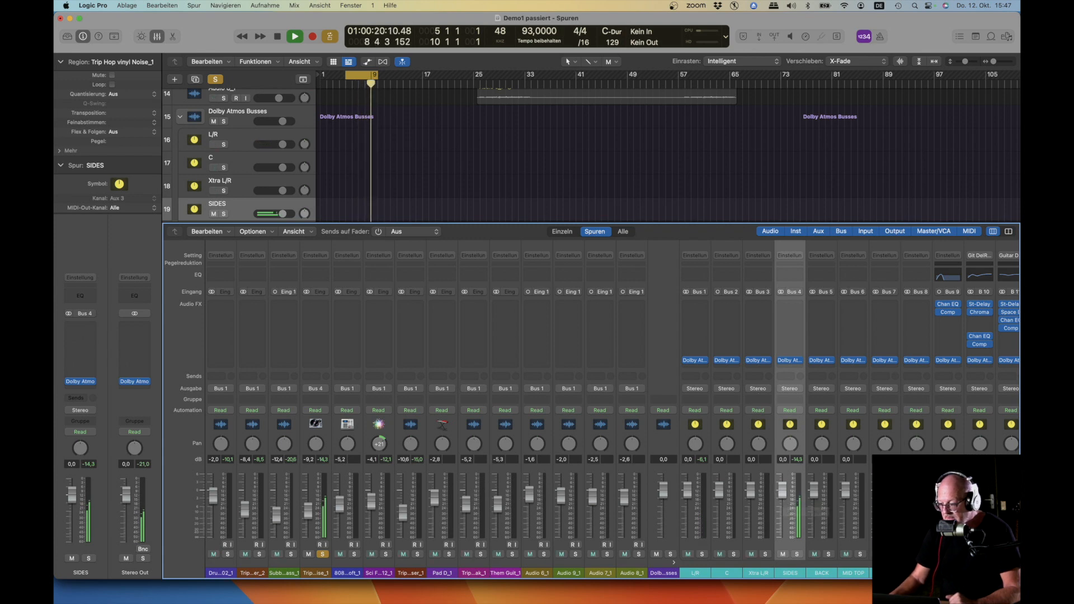
drag(1073, 142, 749, 127)
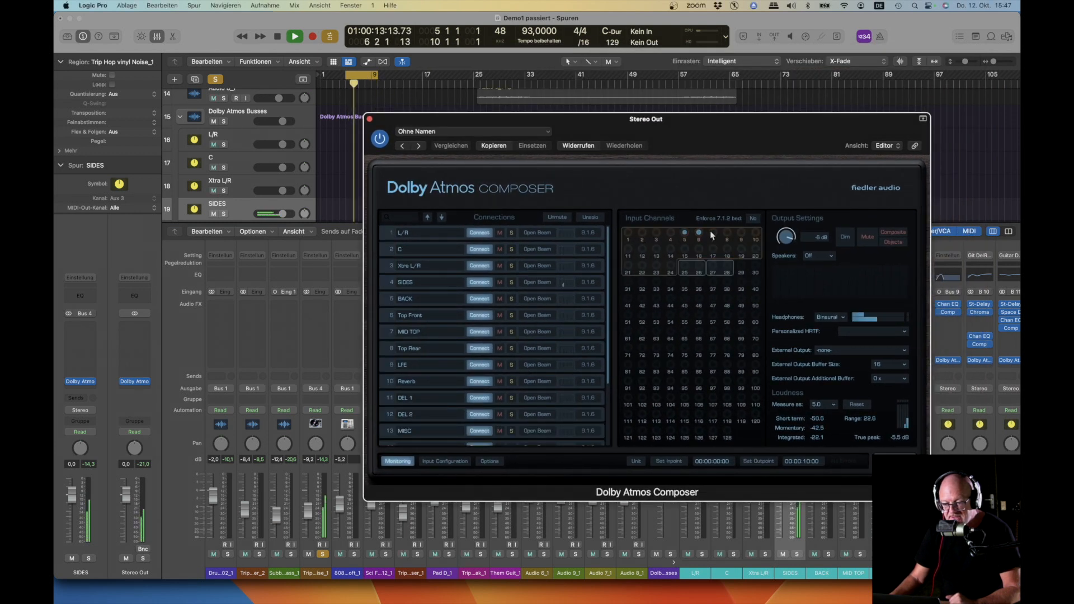
Open the SIDES beam from the Composer, inspect its object positions in the top panner, and dismiss both plug-in windows.
click(533, 283)
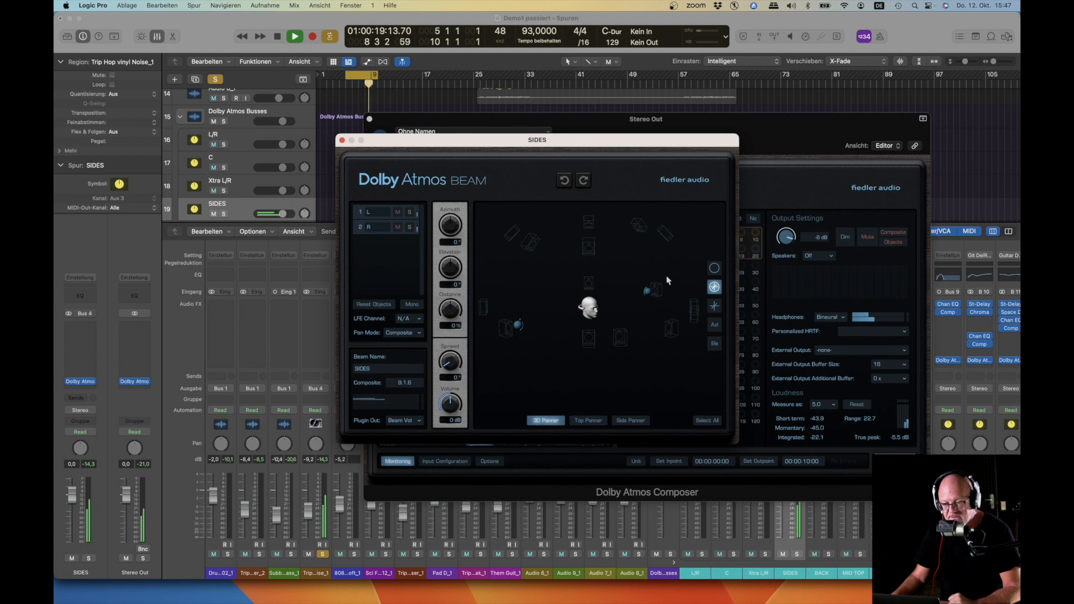
click(590, 419)
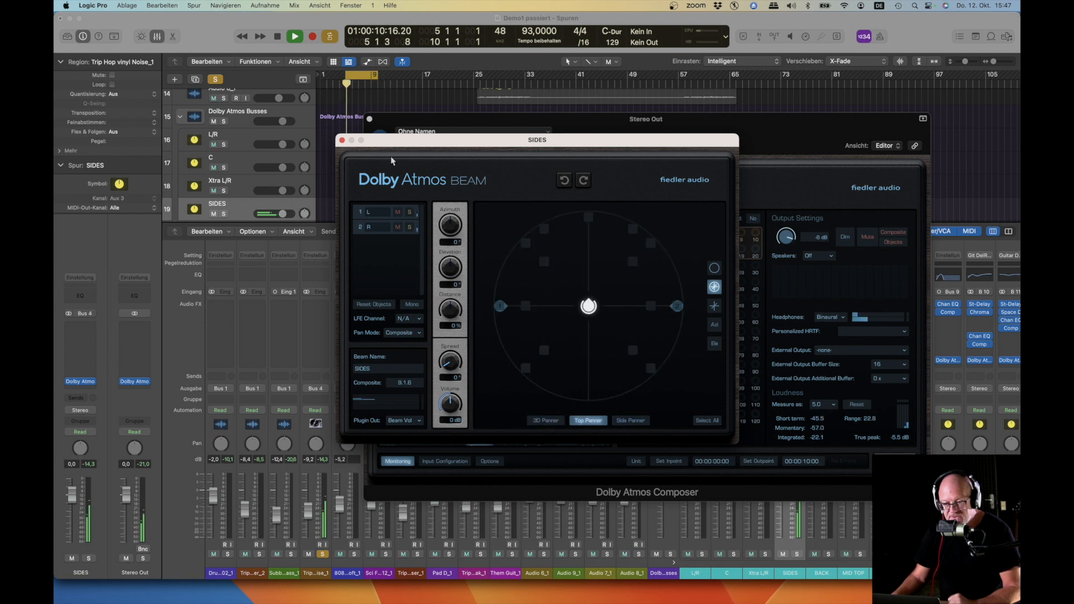
click(342, 140)
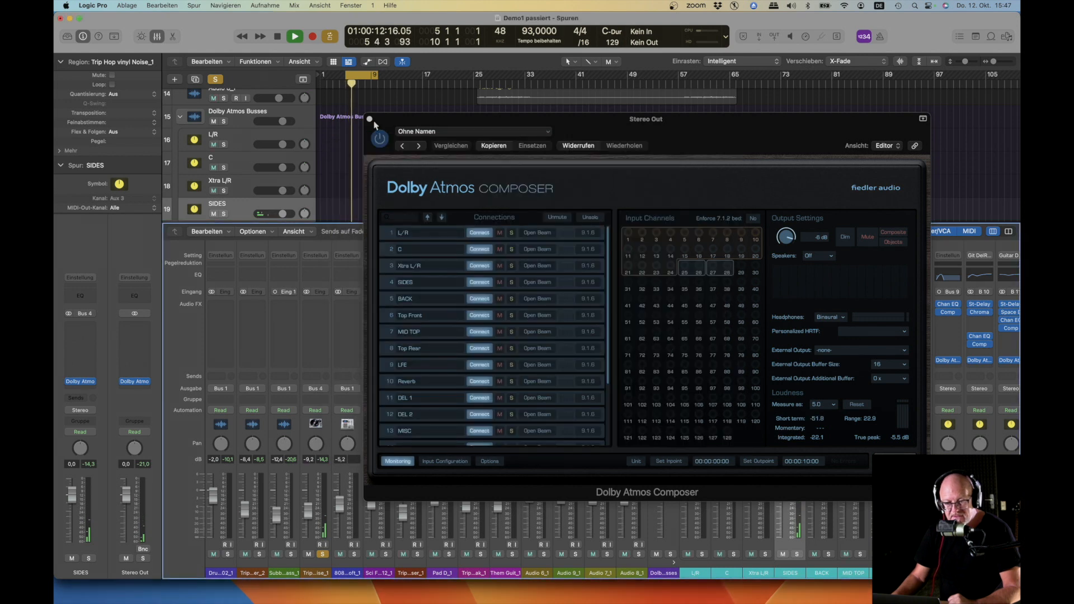
drag(426, 122, 1019, 163)
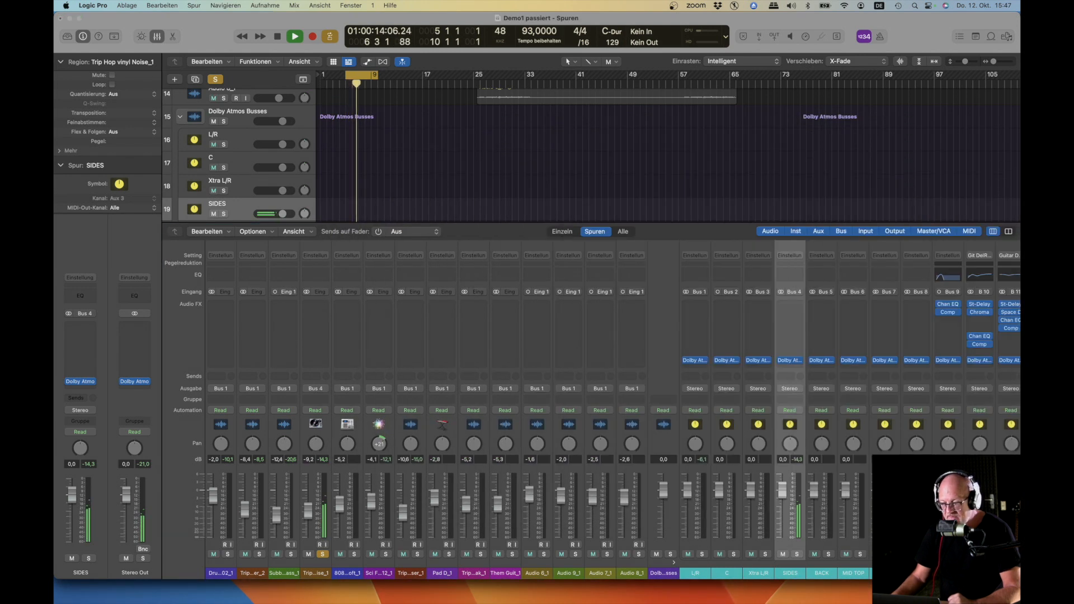
Solo the Trip Hop Remix Phaser_1 track and play it with the cycle range set from bar 1 to bar 6.
scroll(270, 146, up, 9)
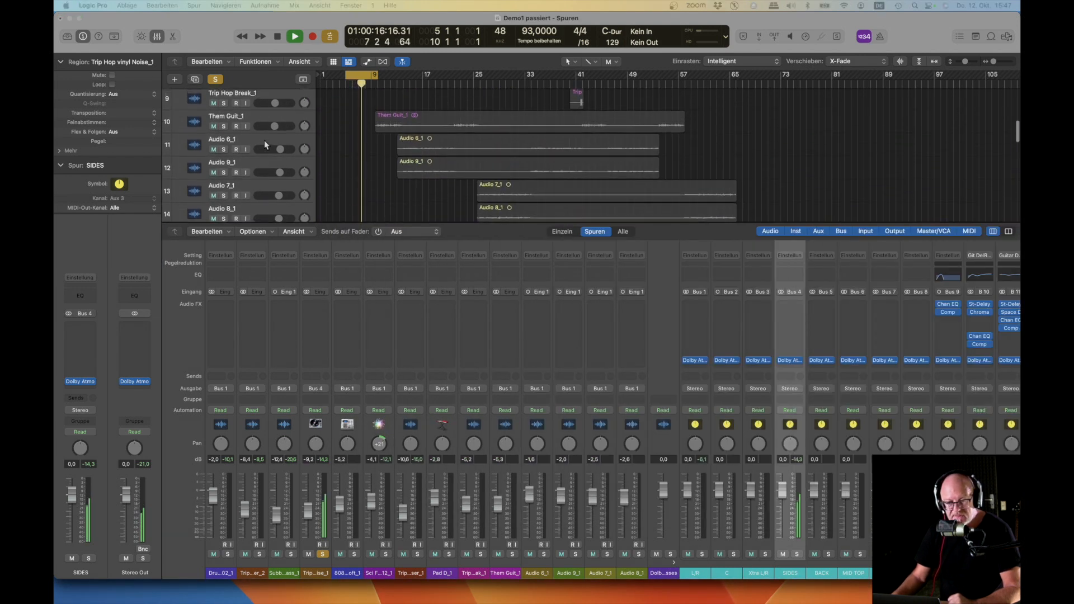
scroll(266, 138, up, 3)
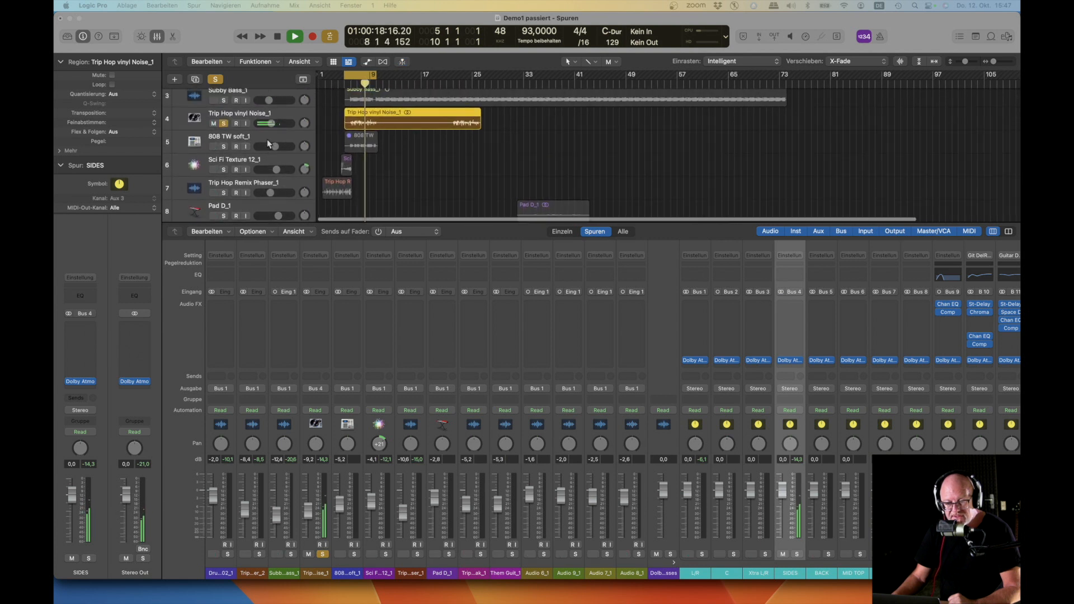
click(279, 184)
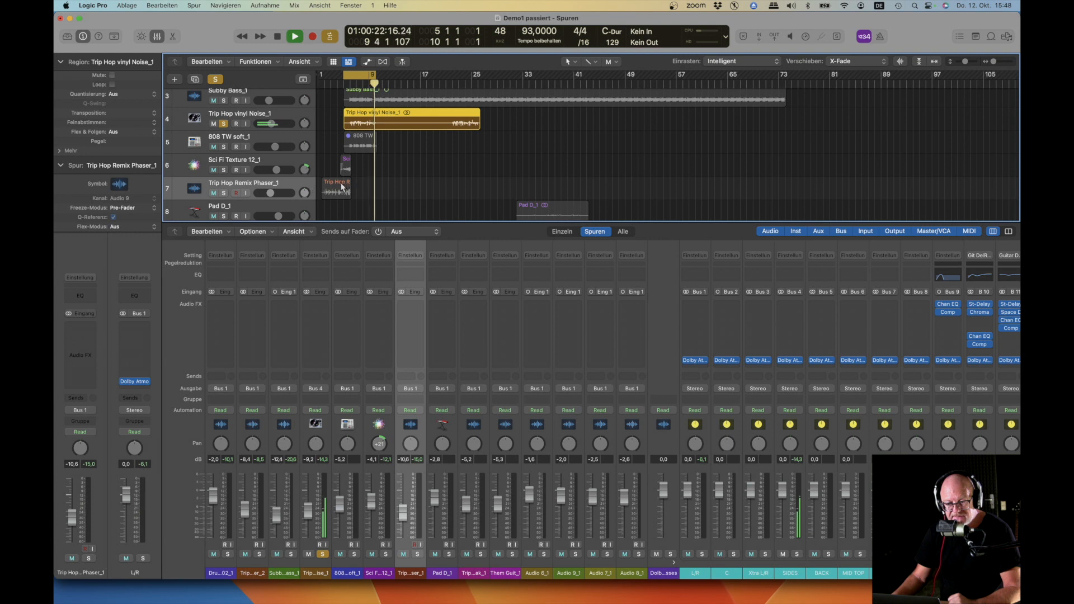
click(223, 193)
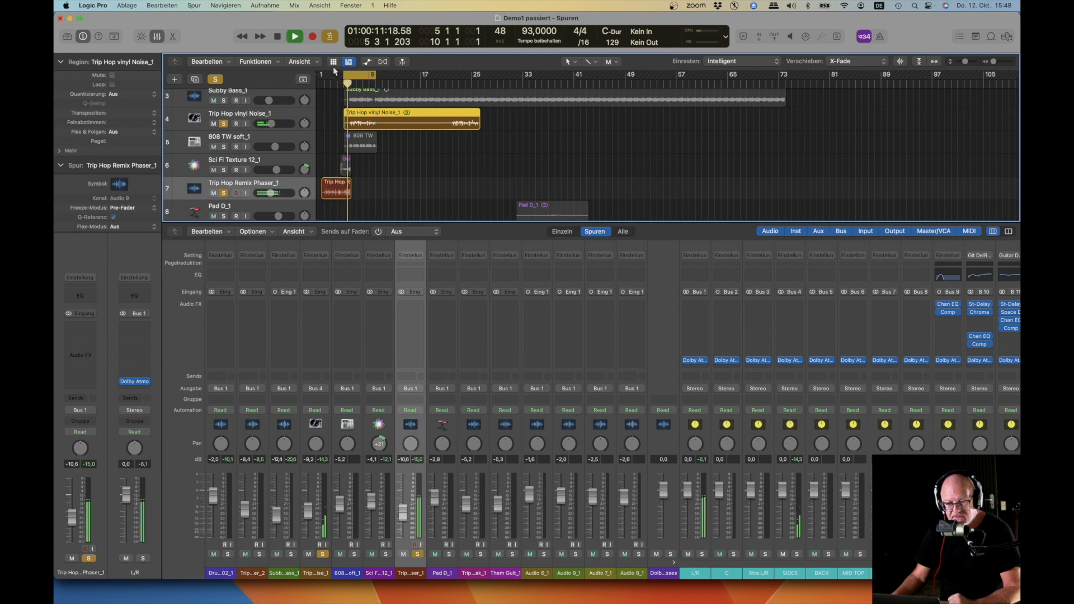
drag(352, 74, 339, 77)
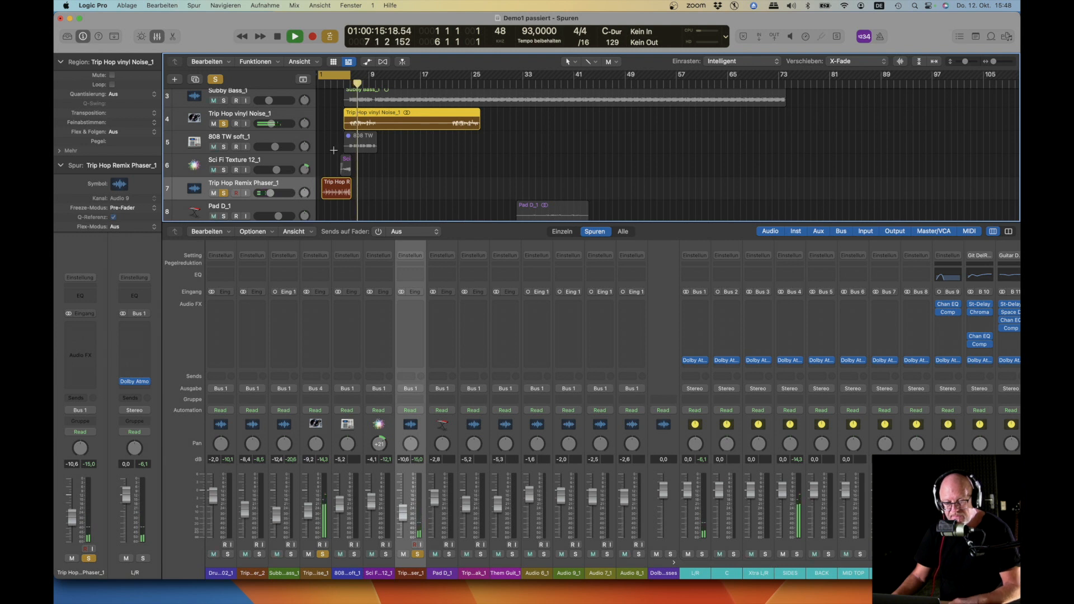
key(c)
key(space)
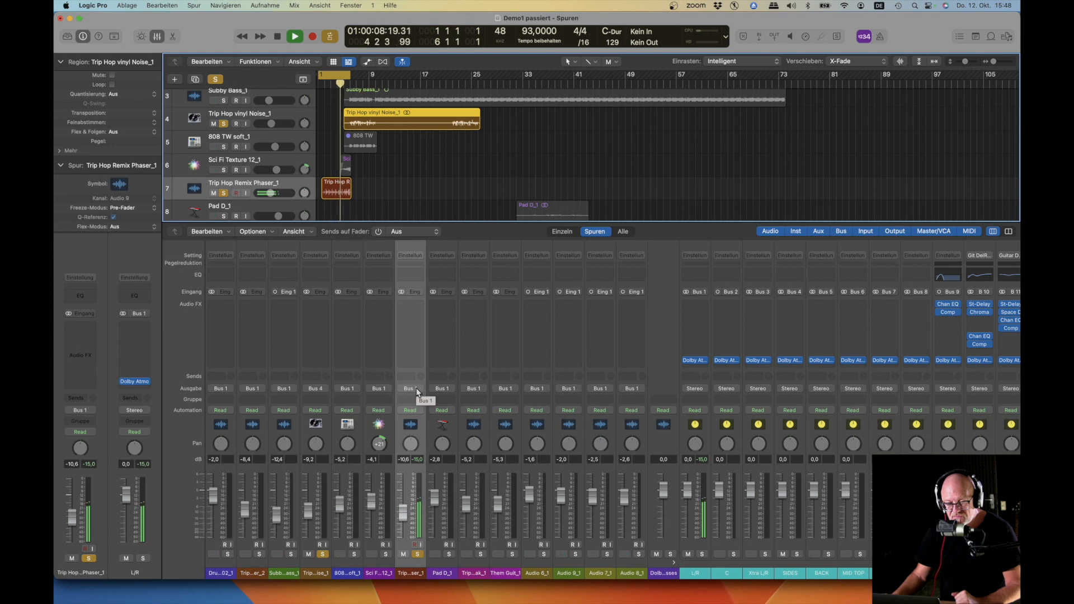
Route the Trip Hop Remix Phaser_1 output to Bus 3 (Xtra L/R) and check that bus's Beam positions in the top panner.
click(417, 390)
mouse_move(418, 430)
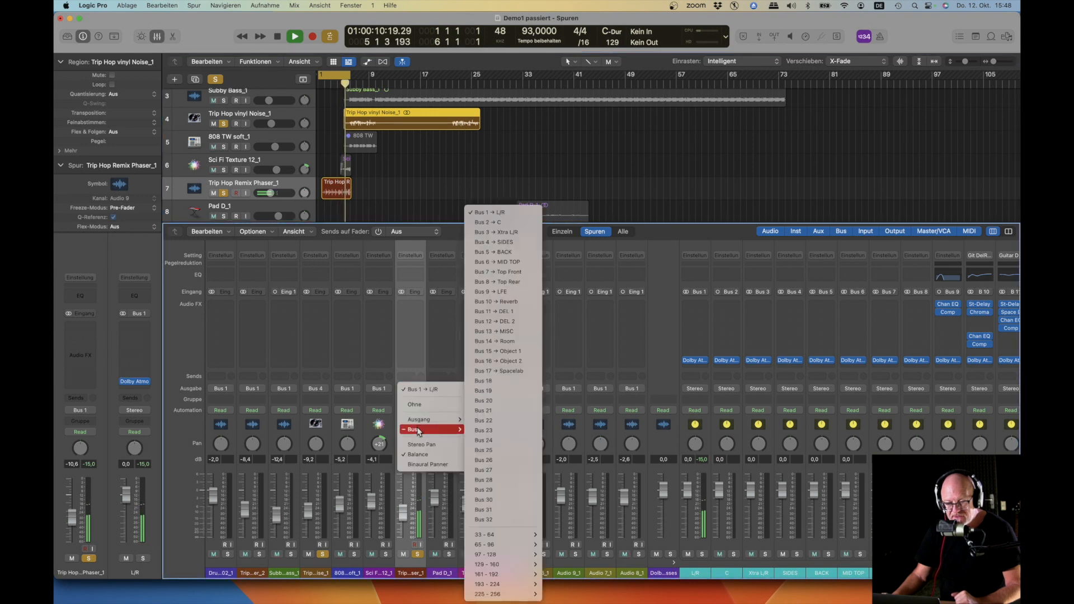
click(519, 233)
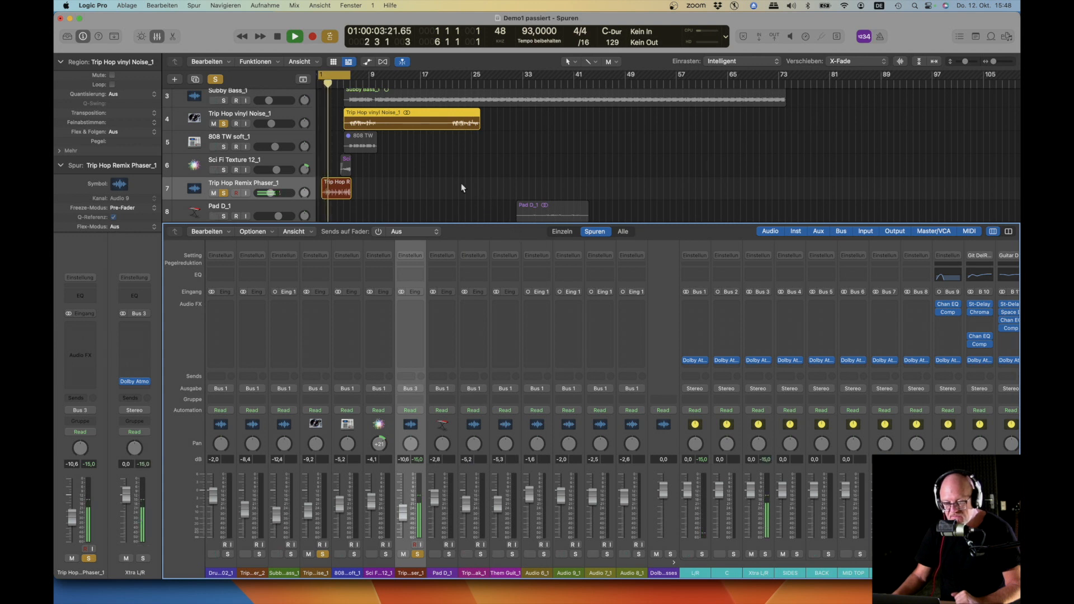
click(758, 362)
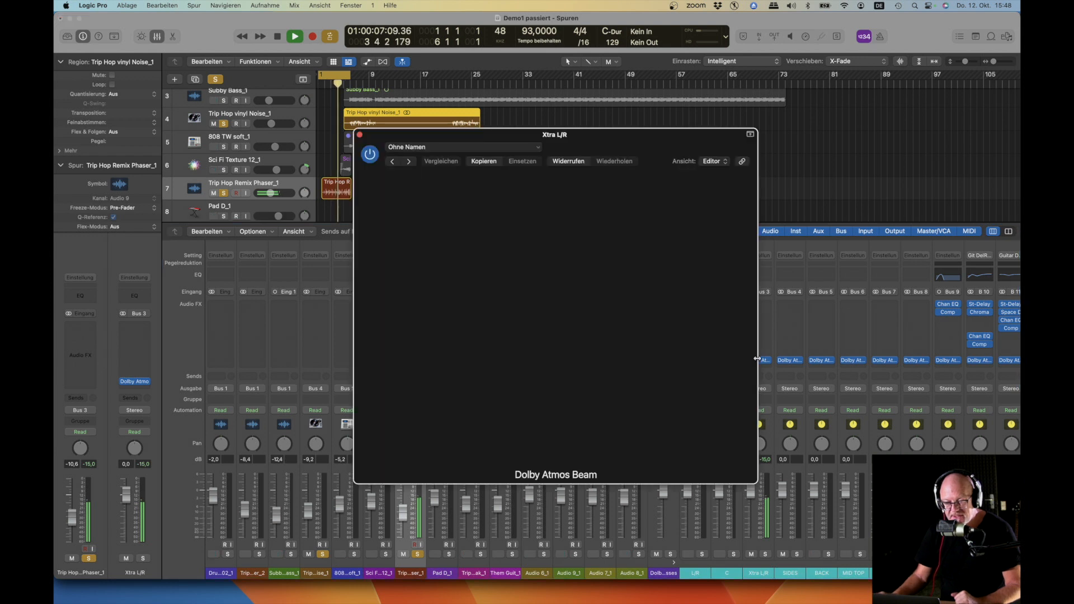
click(602, 446)
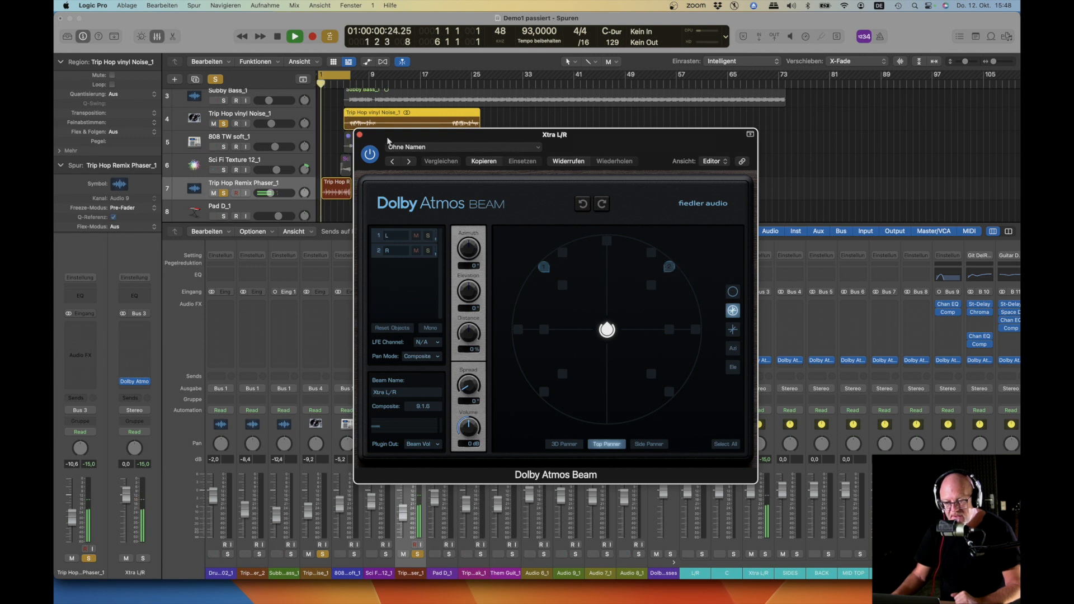
click(360, 135)
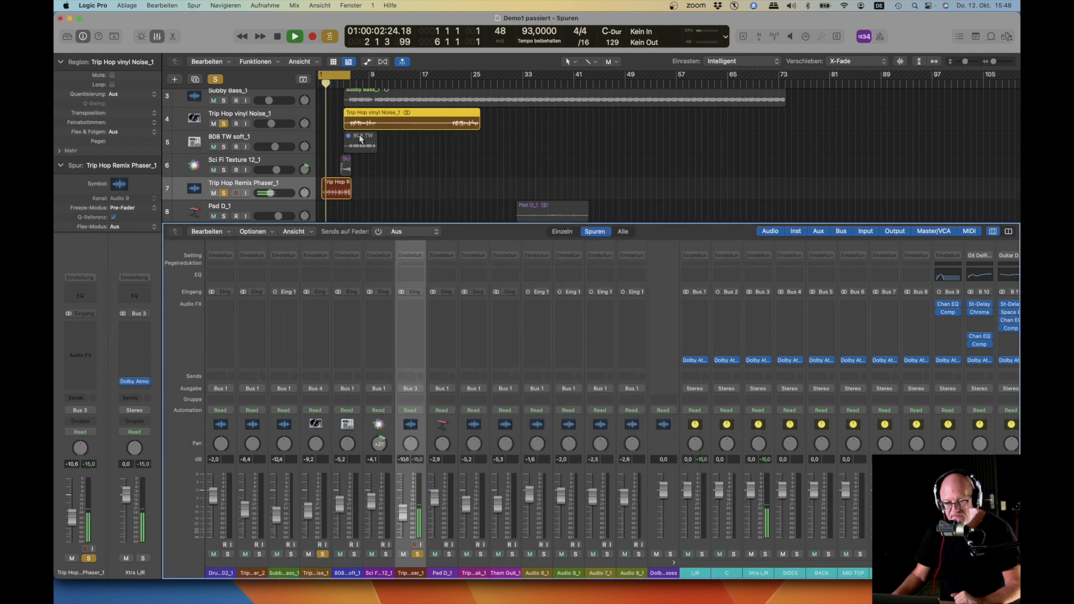
Solo the Sci Fi Texture 12_1 track and set the cycle range from bar 3 to bar 6.
click(282, 164)
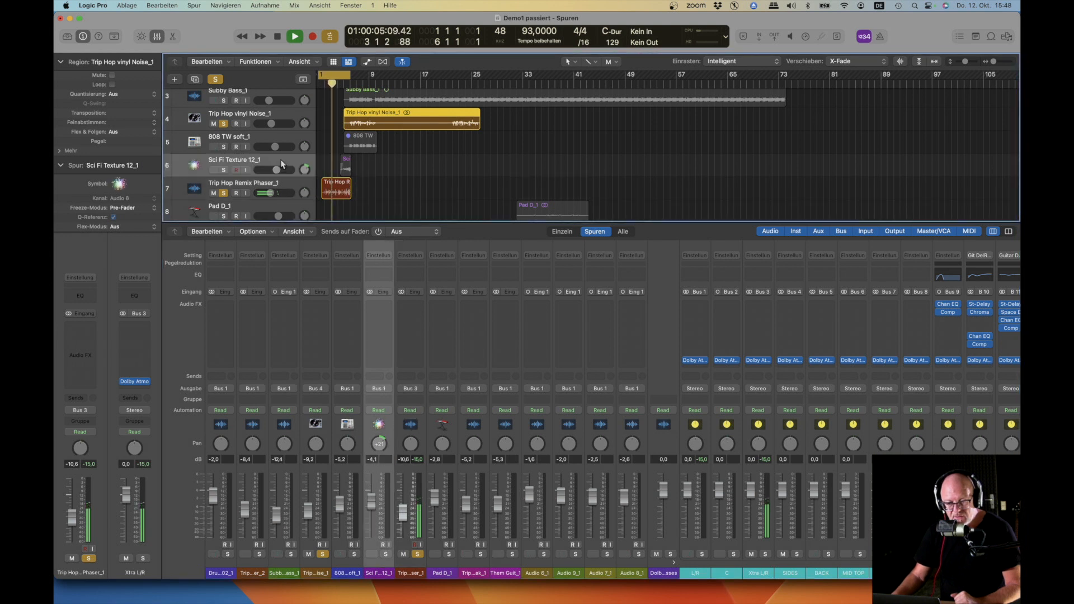
click(223, 169)
drag(348, 76, 333, 76)
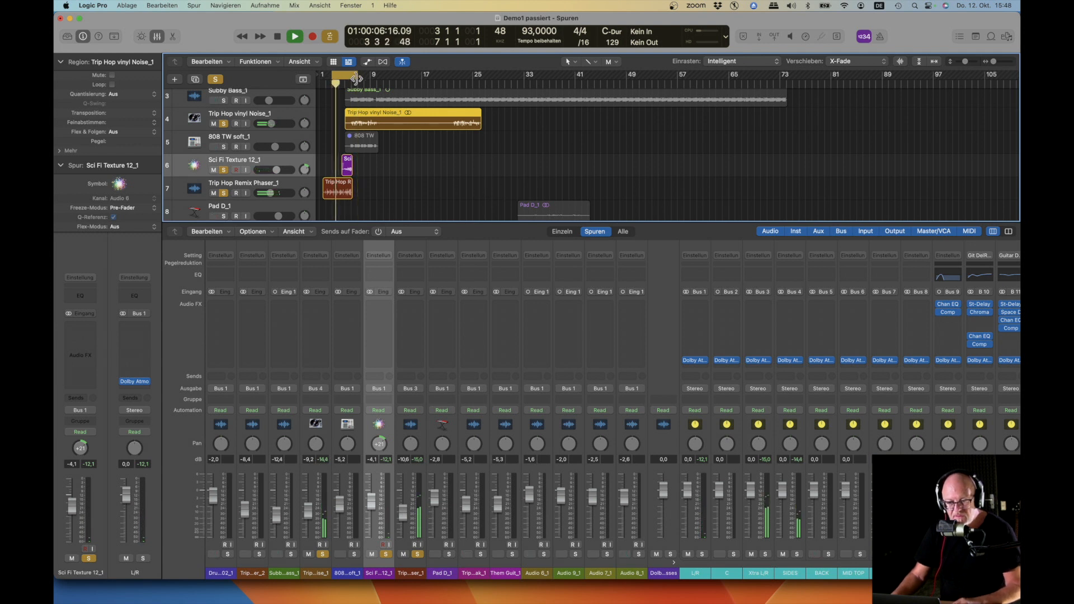
drag(354, 74, 351, 74)
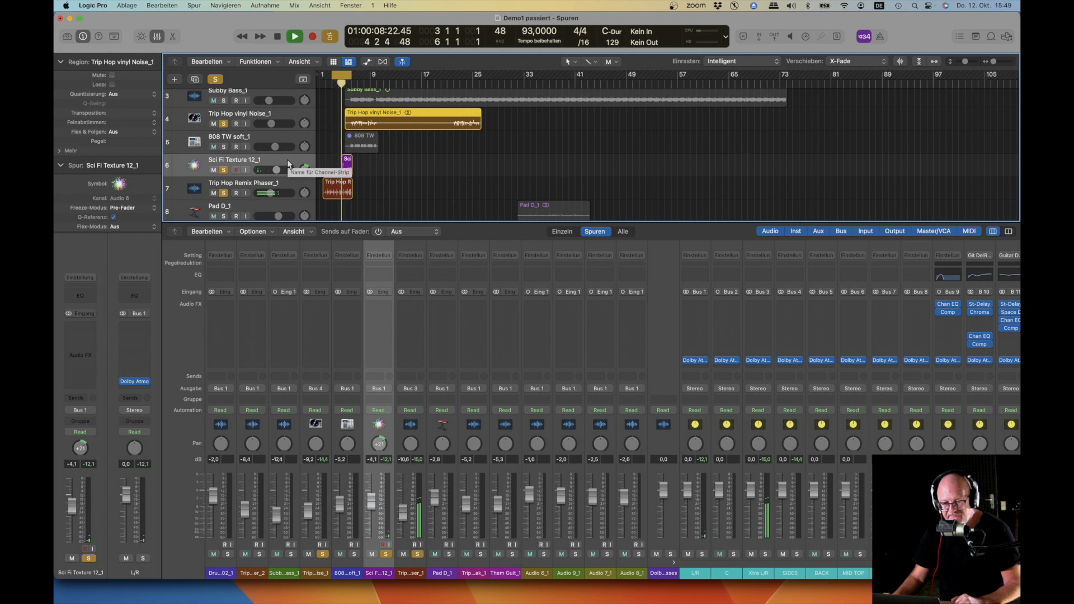
Route the Sci Fi Texture 12_1 output to Bus 5 (BACK) and extend the cycle range to bar 7.
click(379, 388)
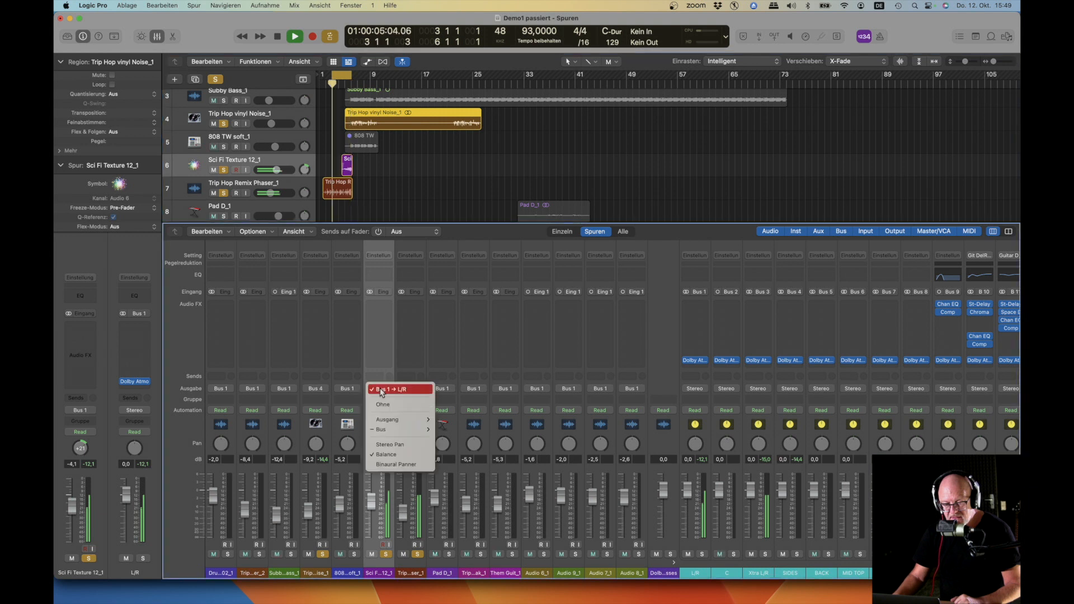
mouse_move(398, 433)
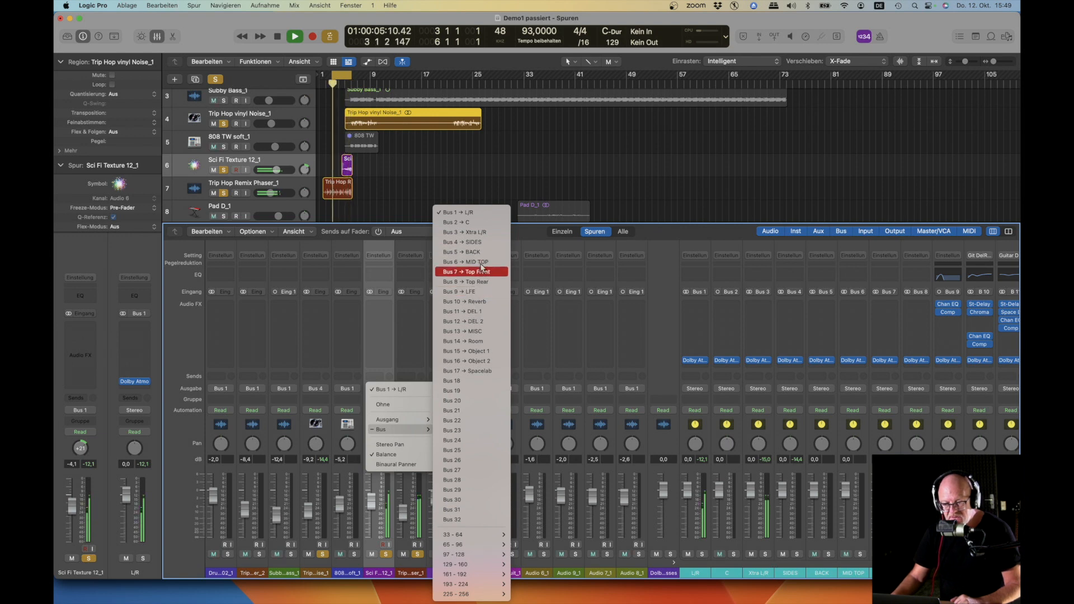
click(479, 252)
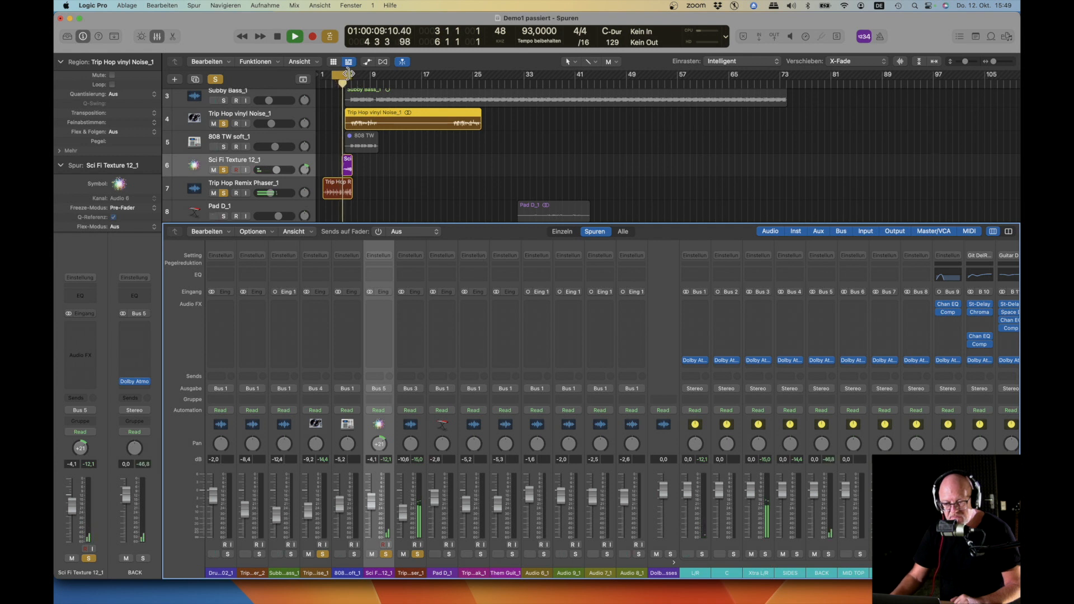
drag(349, 73, 357, 74)
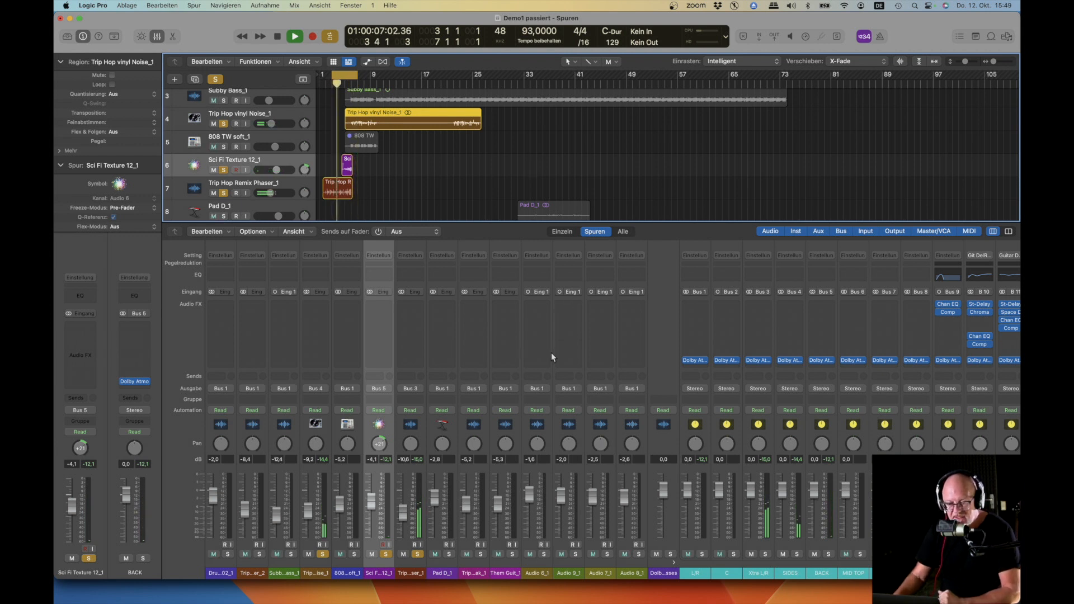
Add a send from Sci Fi Texture 12_1 to Bus 10 (Reverb) at a level of -7.4 dB.
click(379, 378)
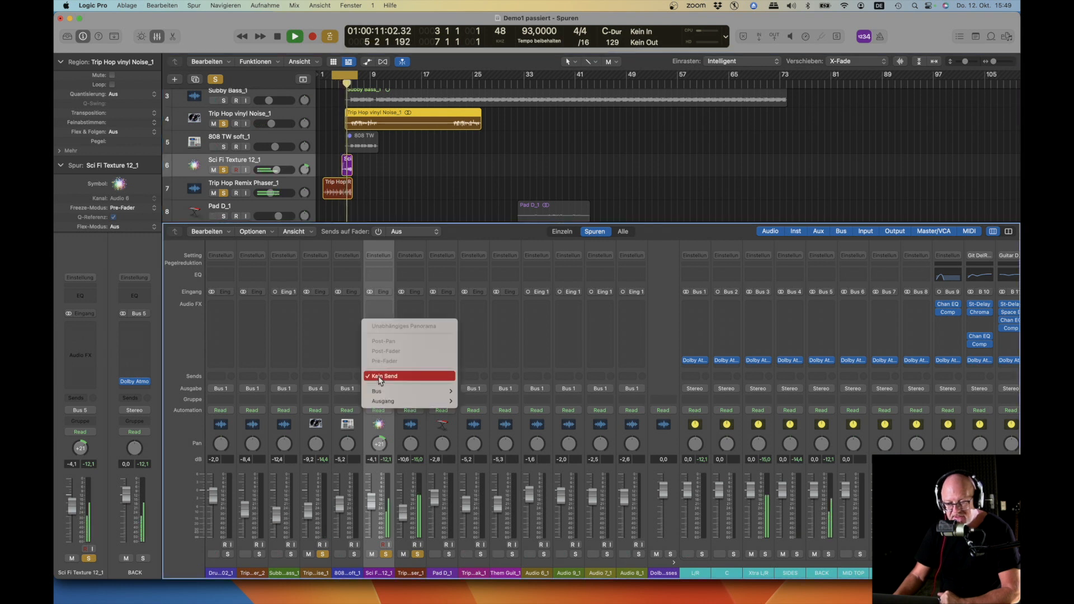
mouse_move(385, 391)
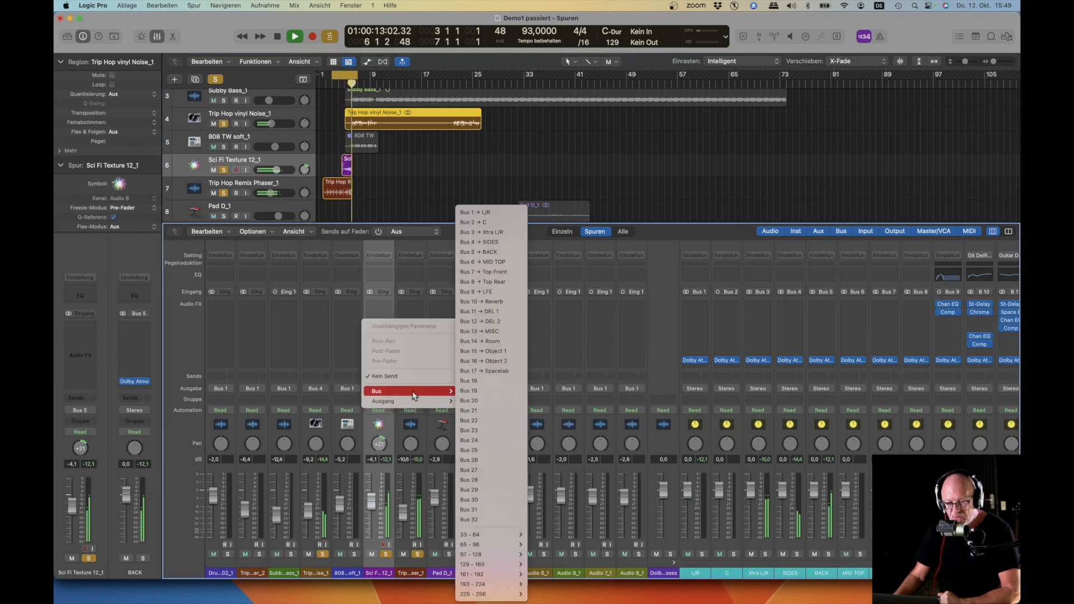
click(501, 302)
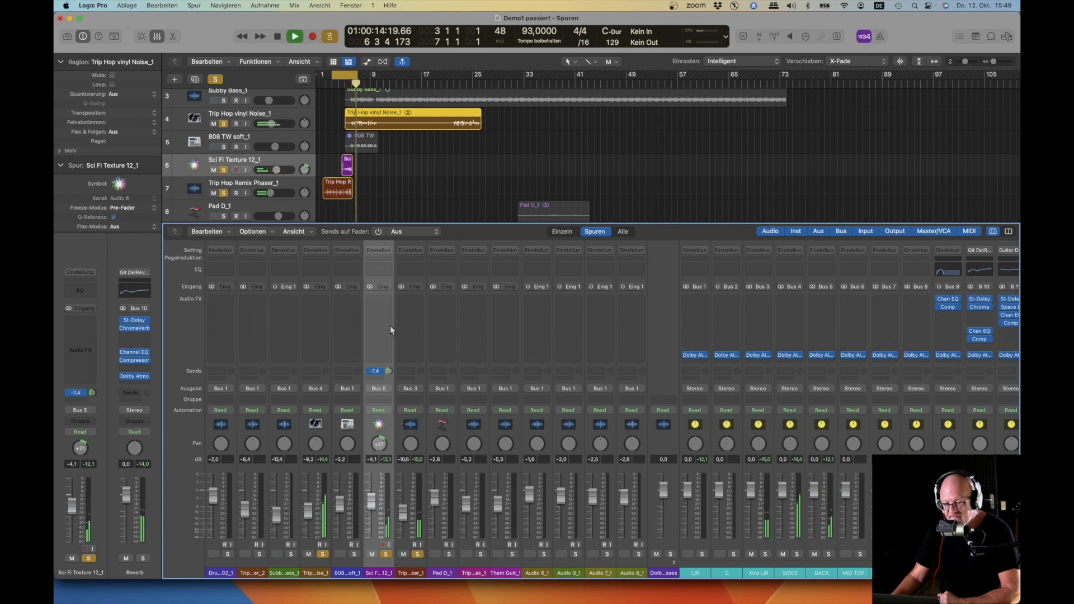
Inspect the Reverb bus's Dolby Atmos Beam positions in the top panner, look over the neighbouring DEL 1 channel, and dismiss the Beam window.
scroll(751, 458, right, 6)
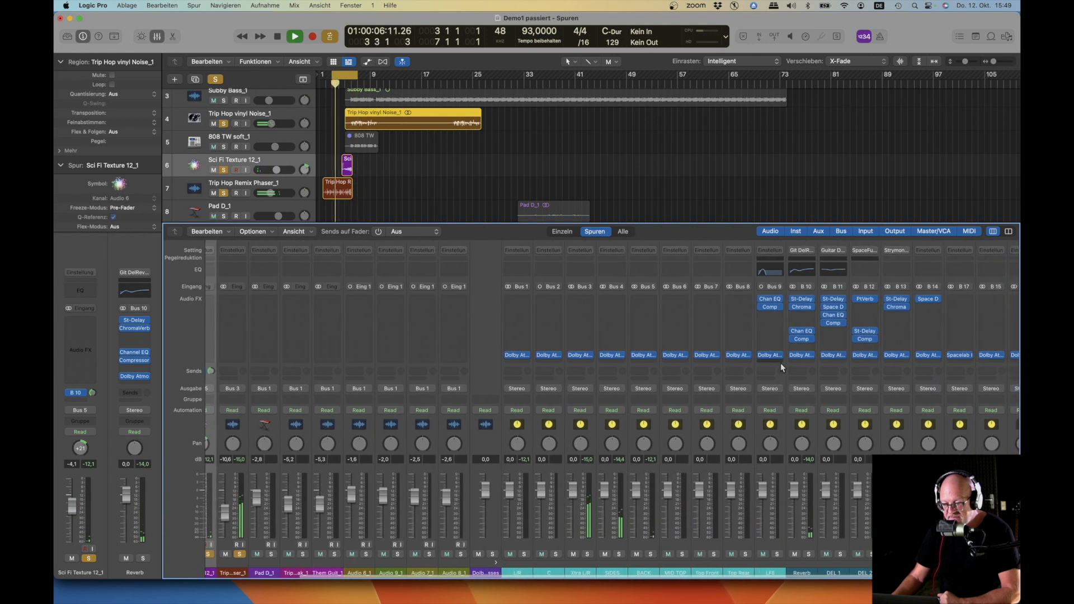
click(801, 564)
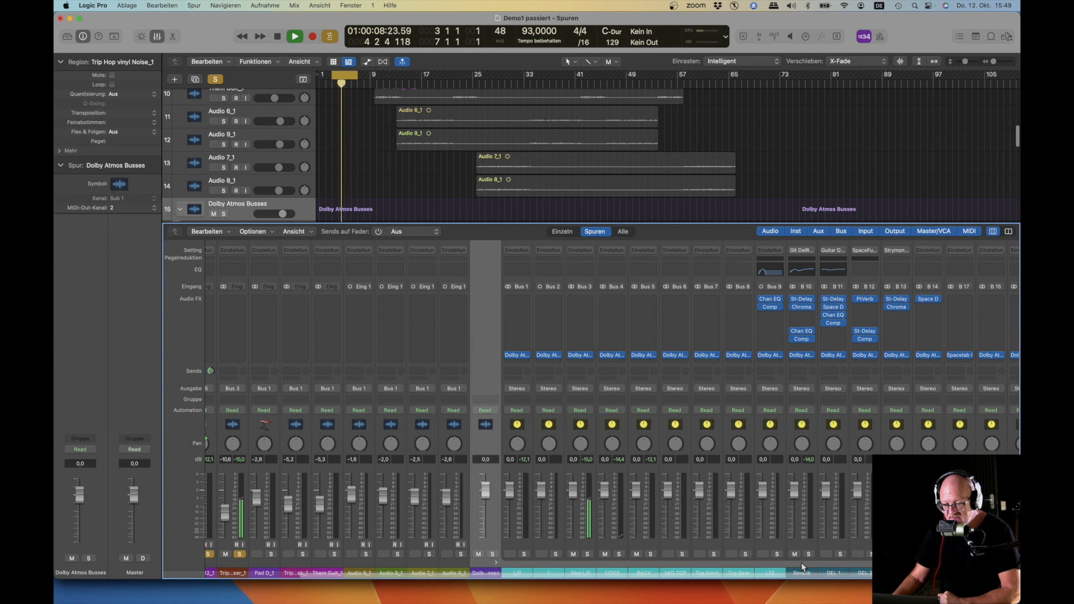
click(787, 320)
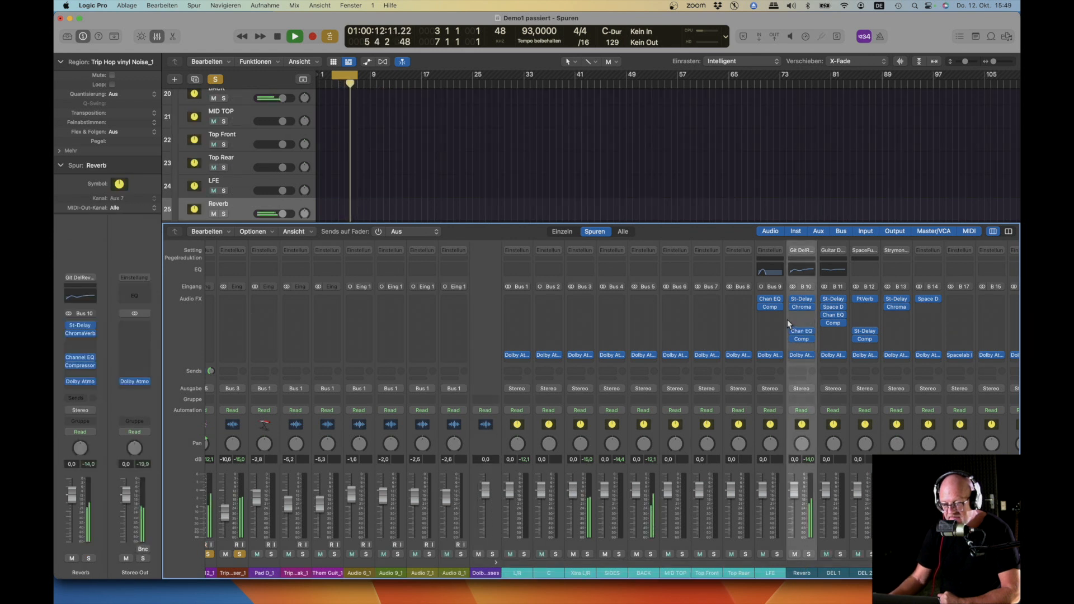
click(802, 356)
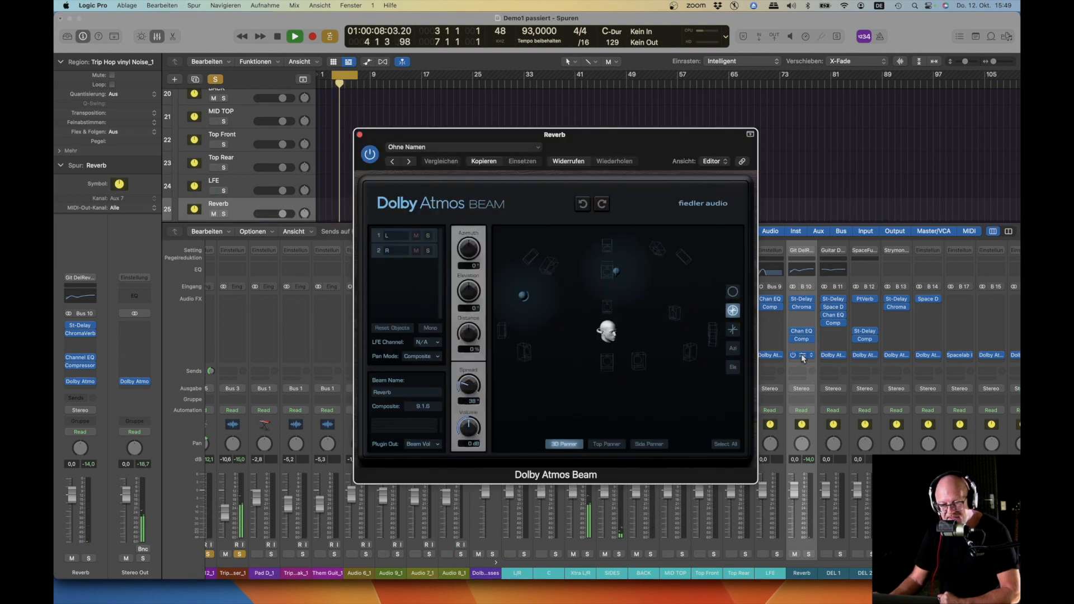
click(617, 445)
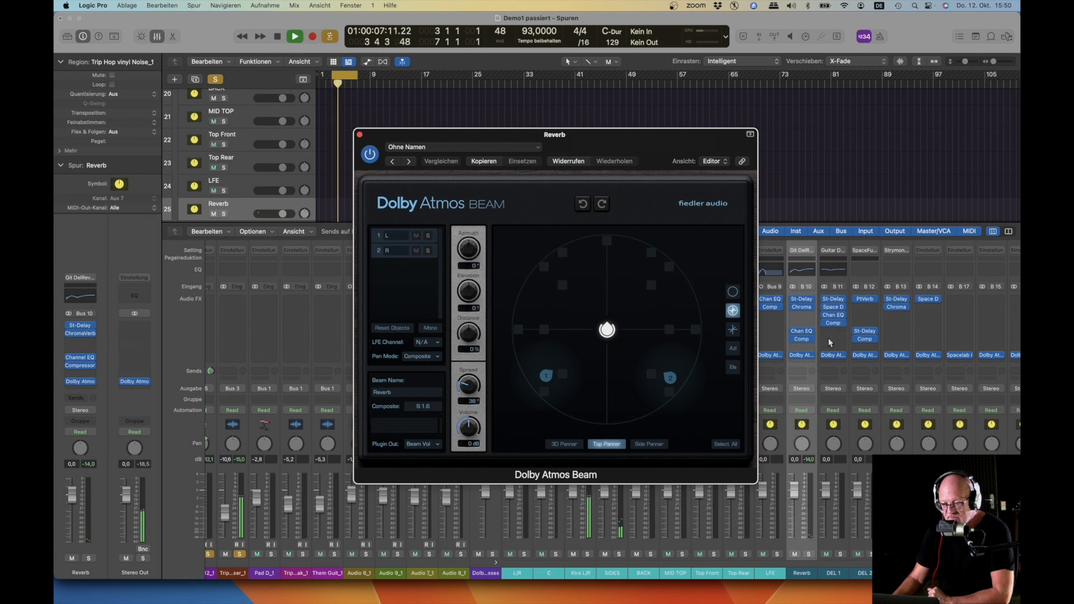
click(830, 243)
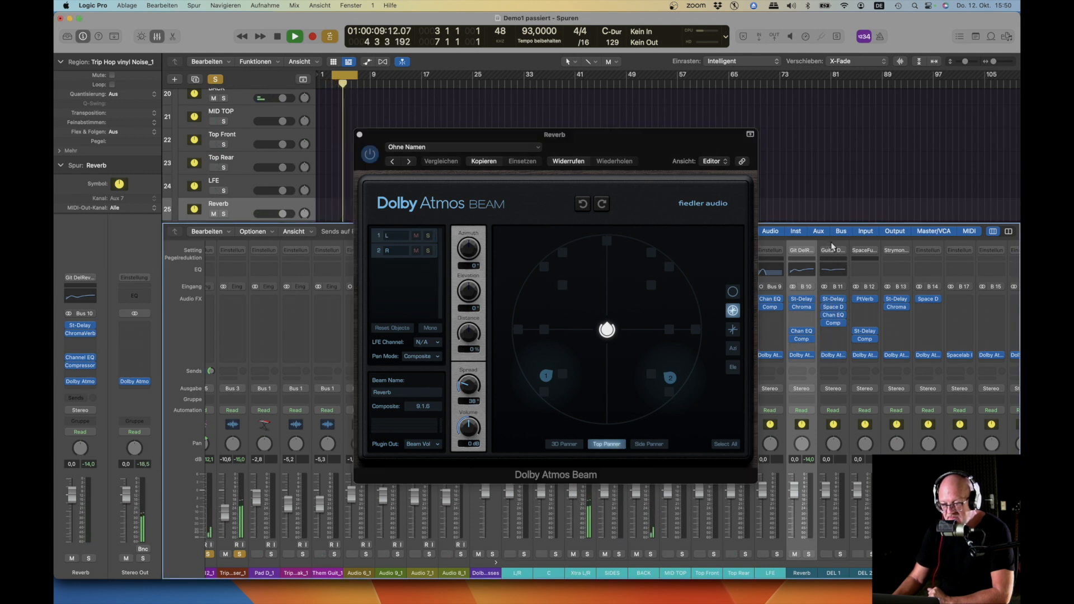
click(831, 243)
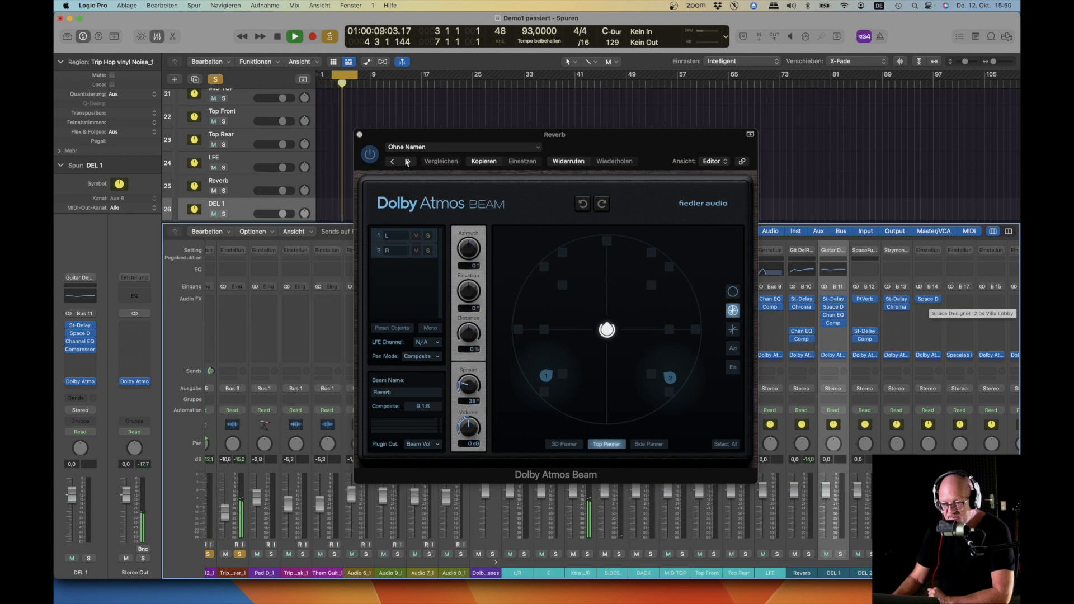
click(360, 135)
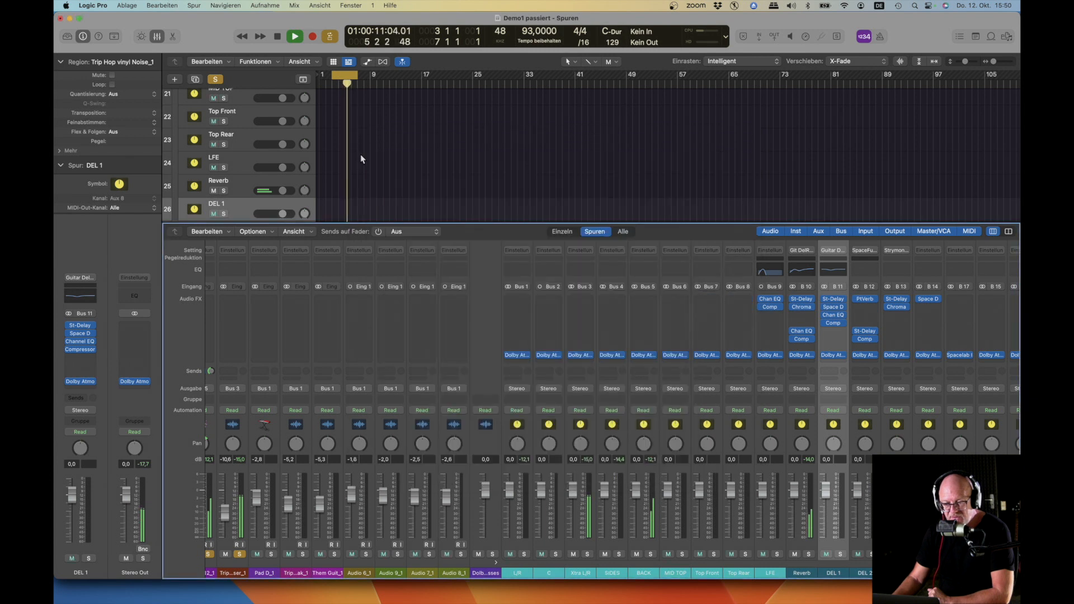
Set the cycle range to the length of the Them Guit_1 region.
scroll(378, 168, up, 10)
scroll(385, 175, up, 4)
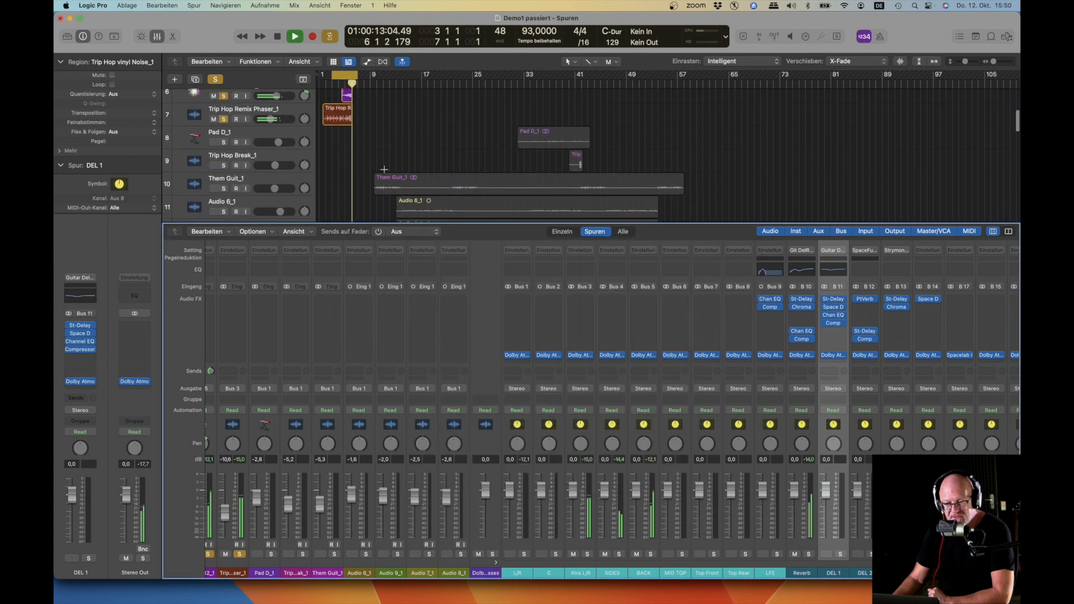
click(286, 177)
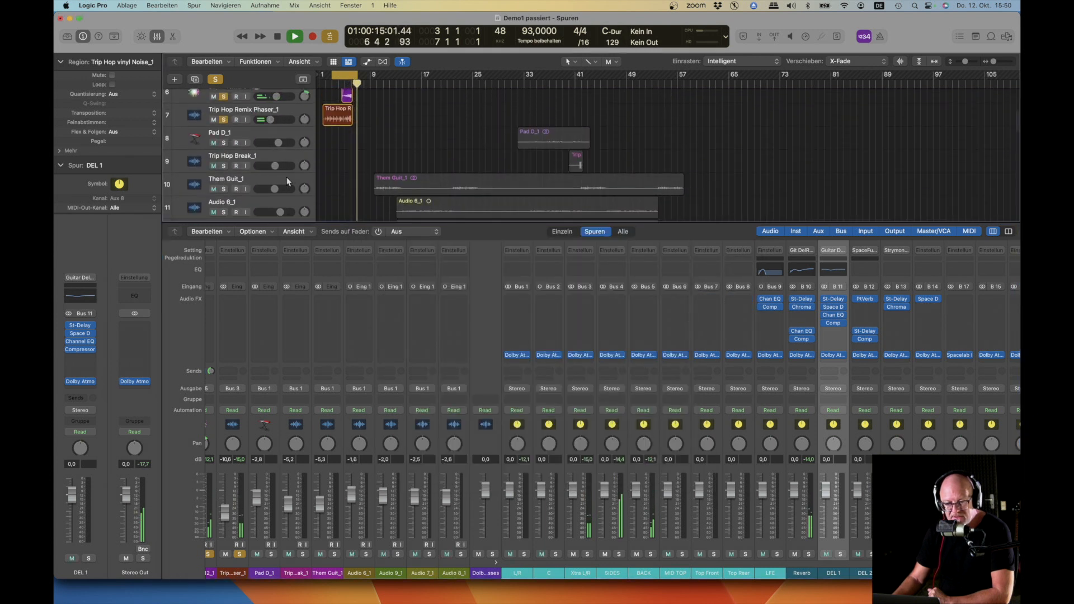
click(423, 177)
key(u)
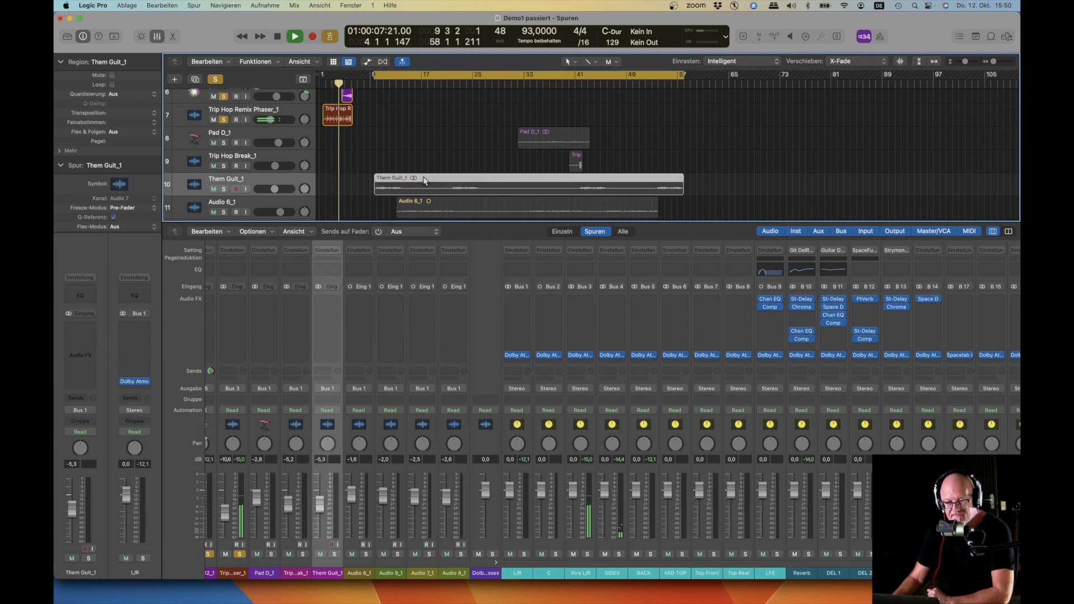
Set the cycle range to the length of the Audio 6_1 region and solo the Audio 6_1 and Audio 9_1 tracks.
click(444, 202)
key(u)
scroll(444, 203, down, 4)
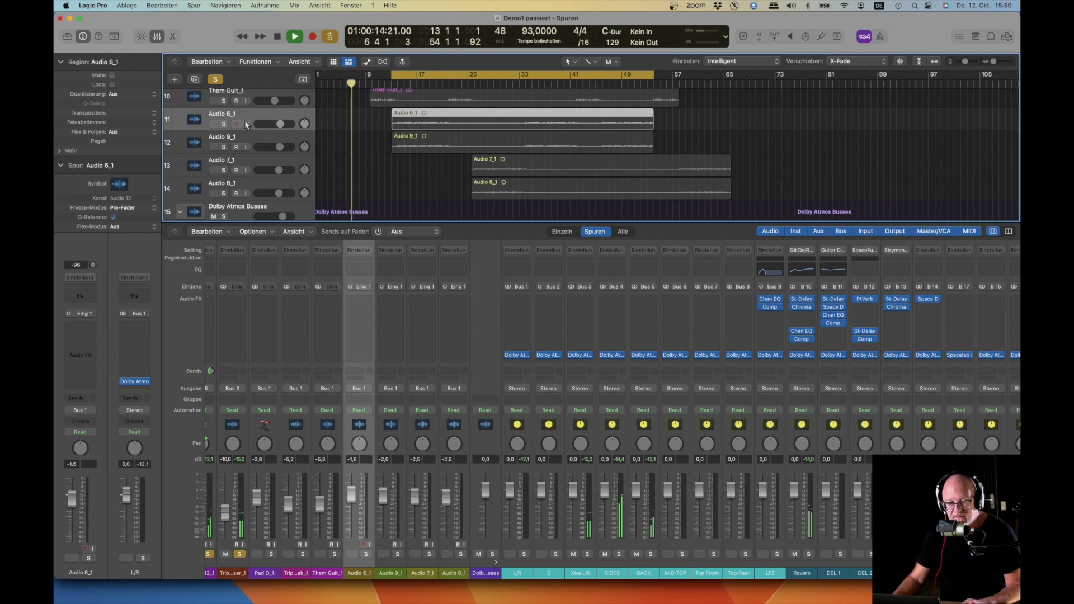
click(223, 124)
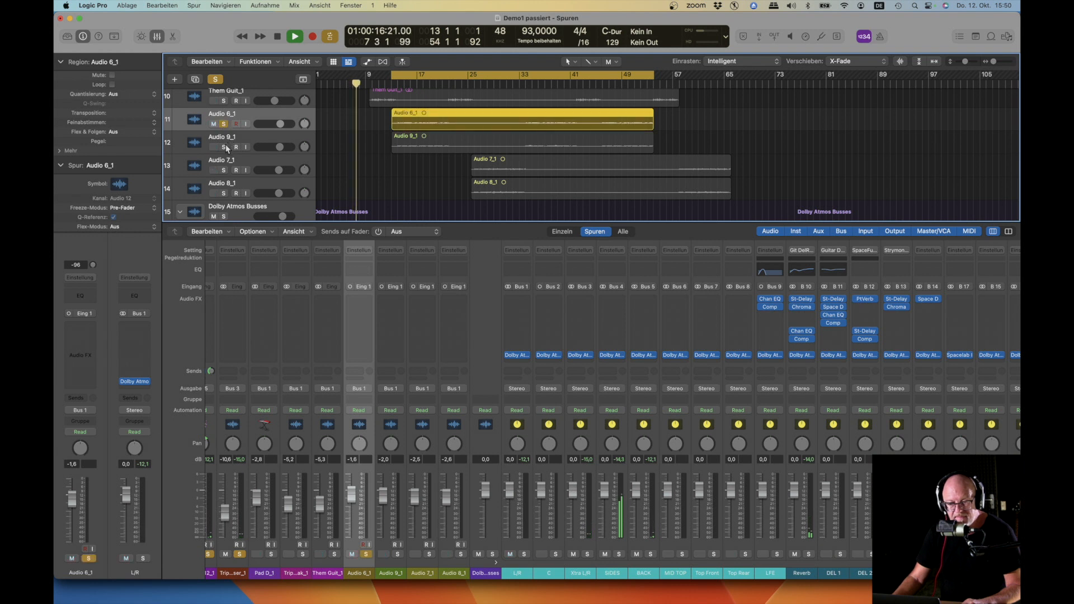
click(223, 147)
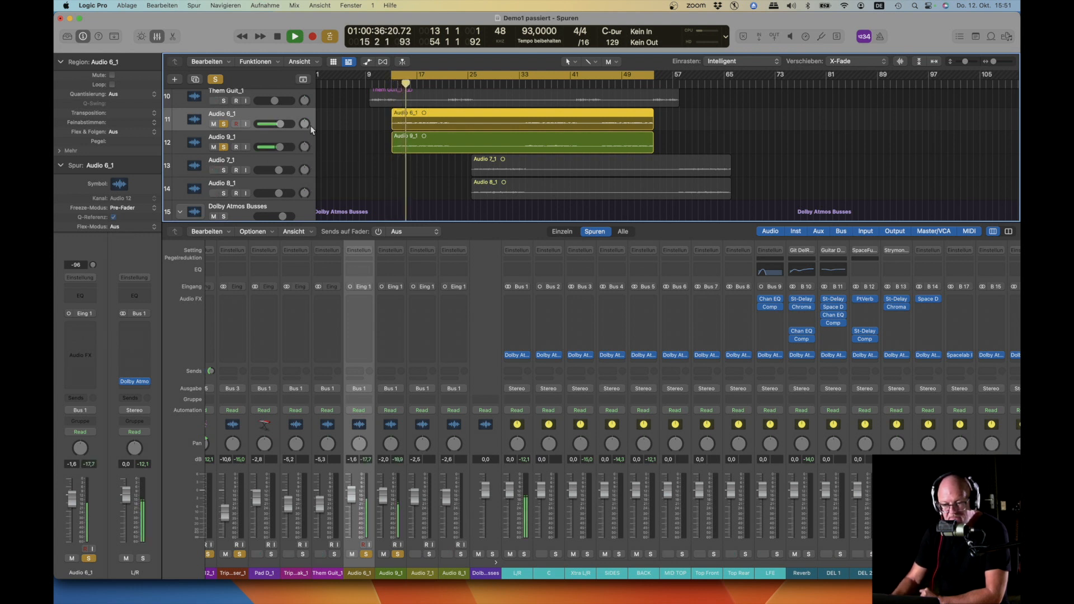
Pan Audio 6_1 to -64 and Audio 9_1 to +63, and route the Audio 6_1 output to Bus 4 (SIDES).
mouse_move(305, 124)
mouse_down()
mouse_move(305, 160)
mouse_move(303, 112)
mouse_up()
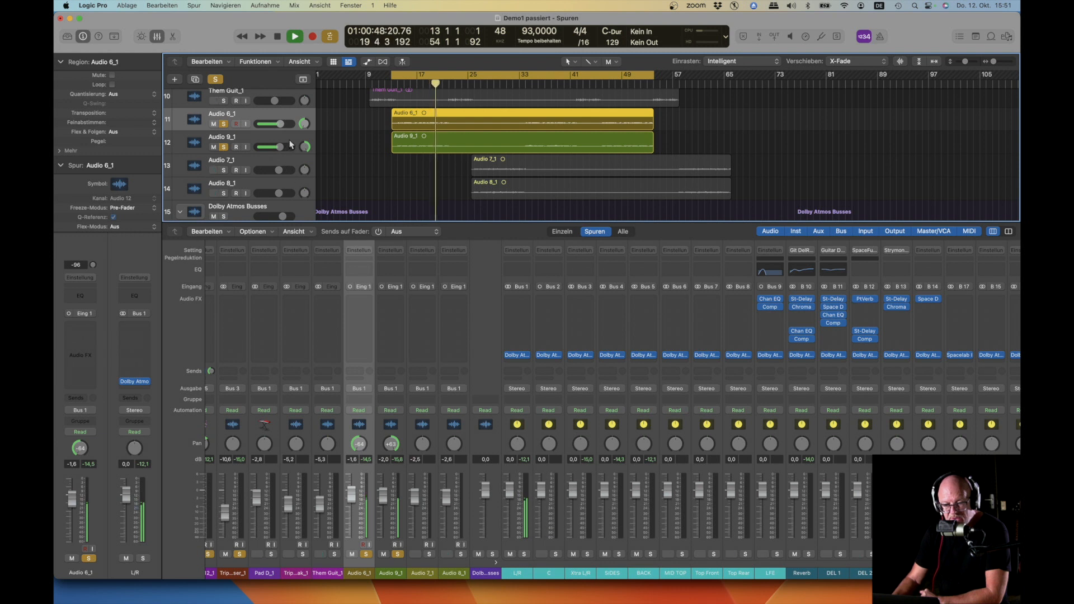
click(358, 387)
mouse_move(371, 431)
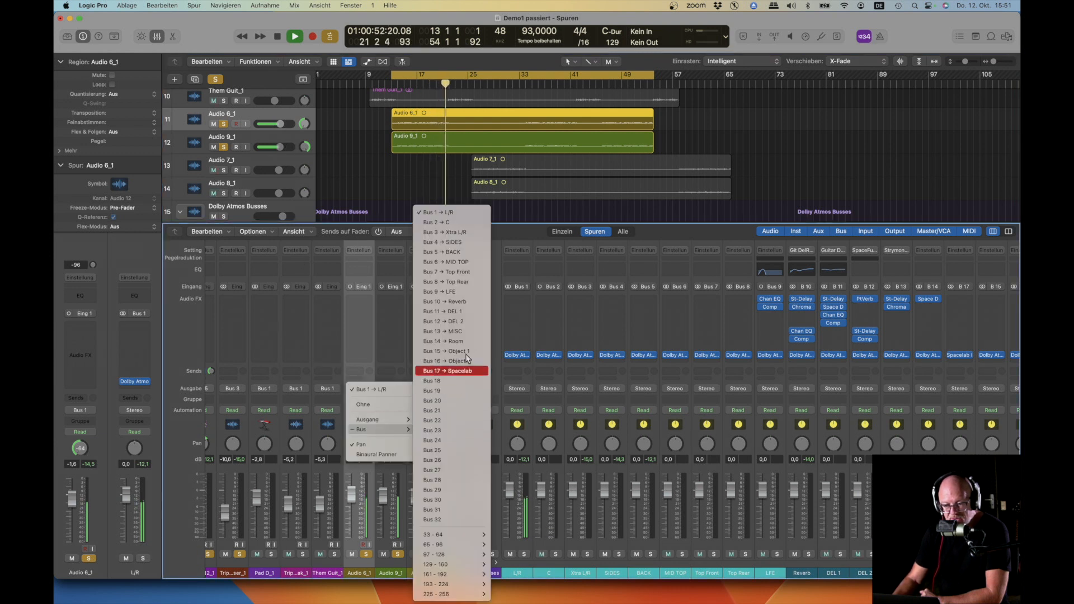
click(451, 242)
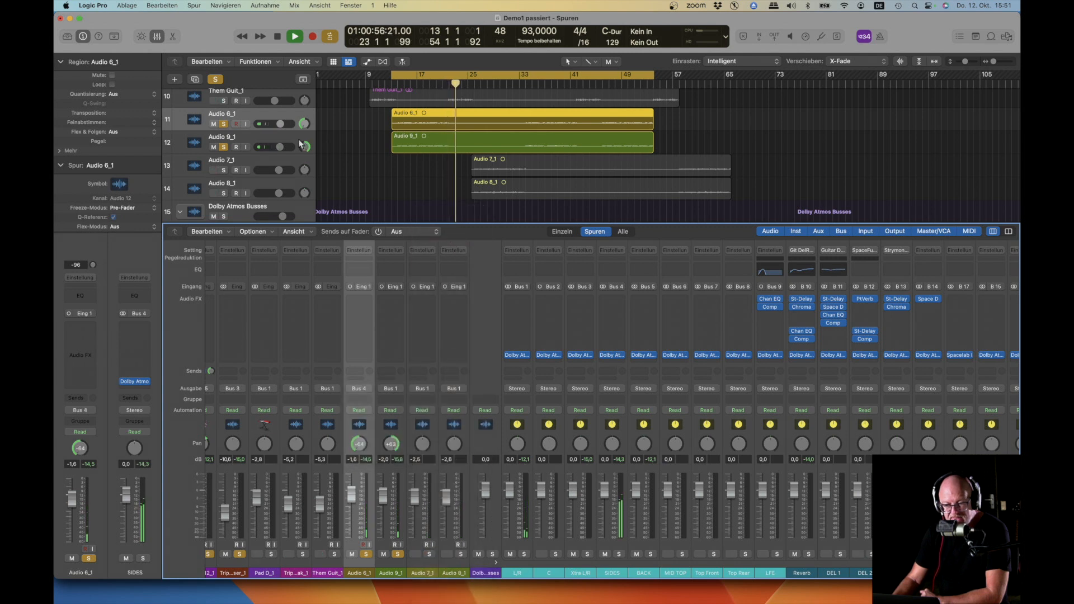
Route the Audio 9_1 output to Bus 4 (SIDES) and set its fader to -1.2 dB.
click(398, 83)
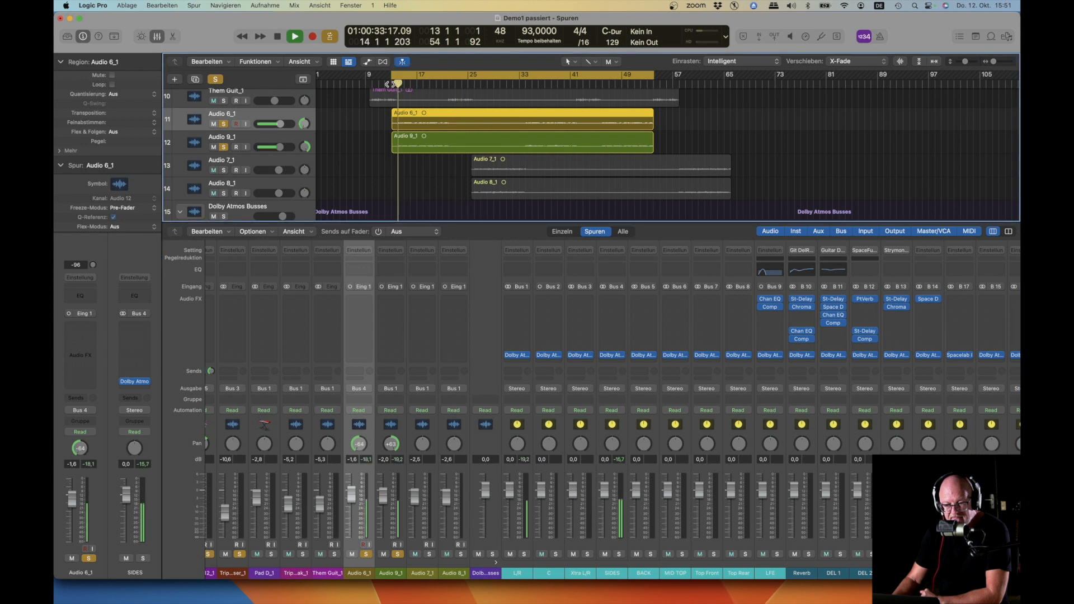
click(283, 152)
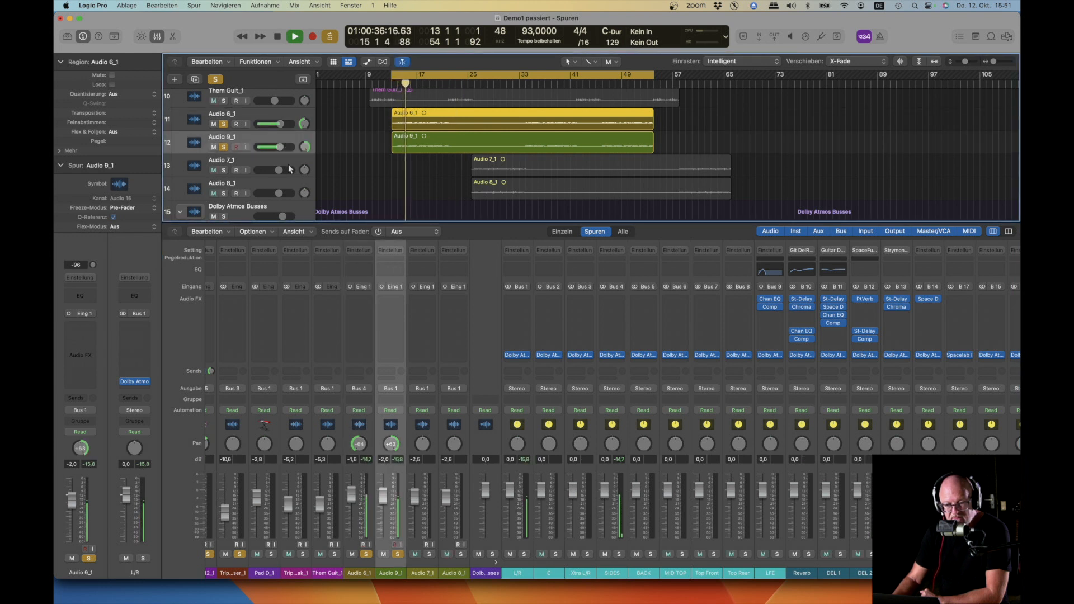
click(390, 388)
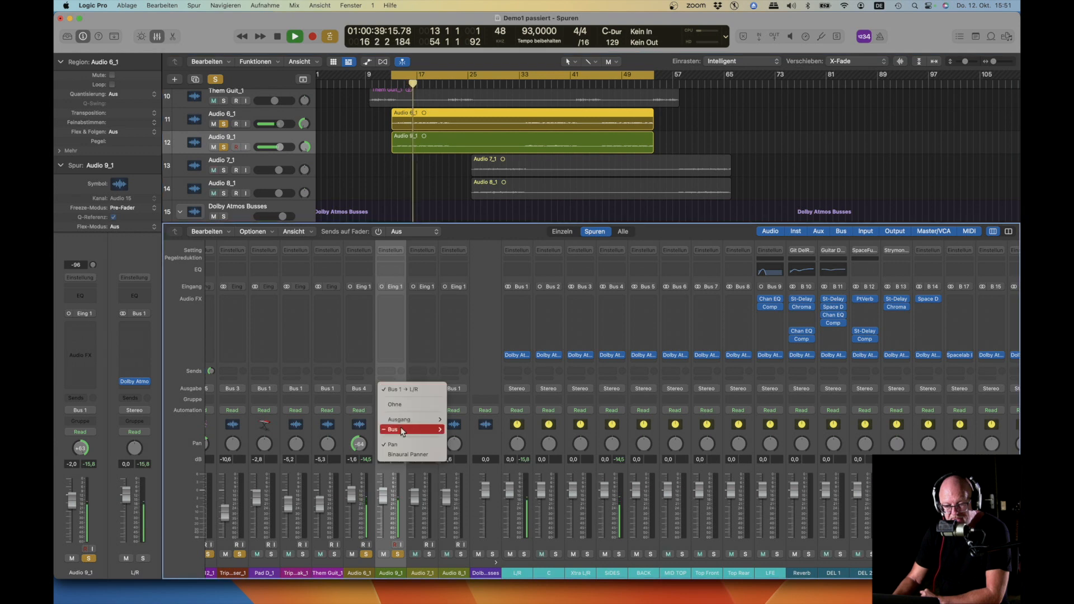
mouse_move(400, 428)
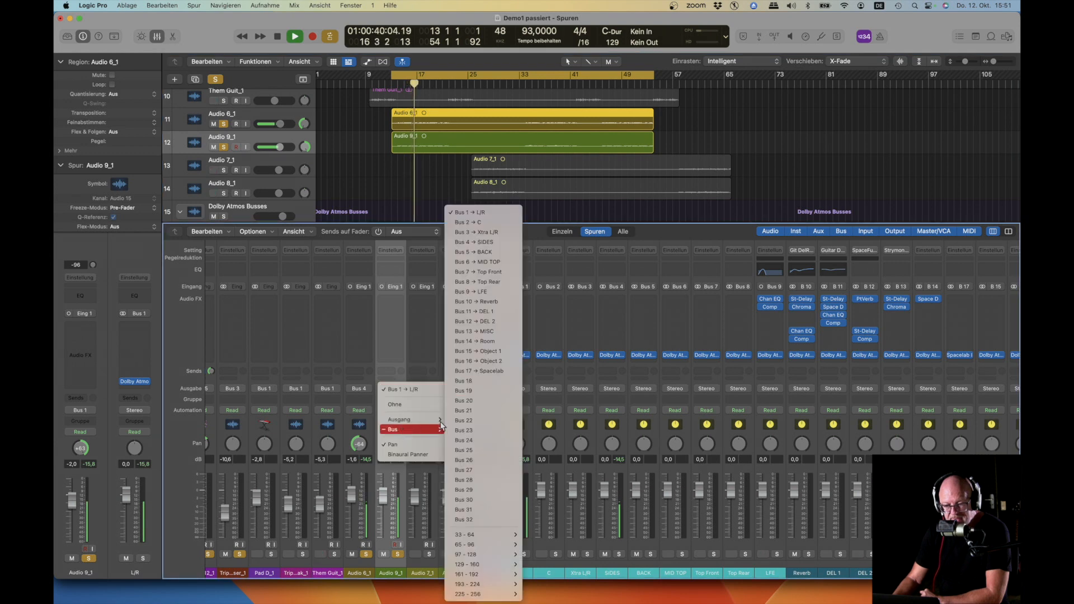
click(467, 243)
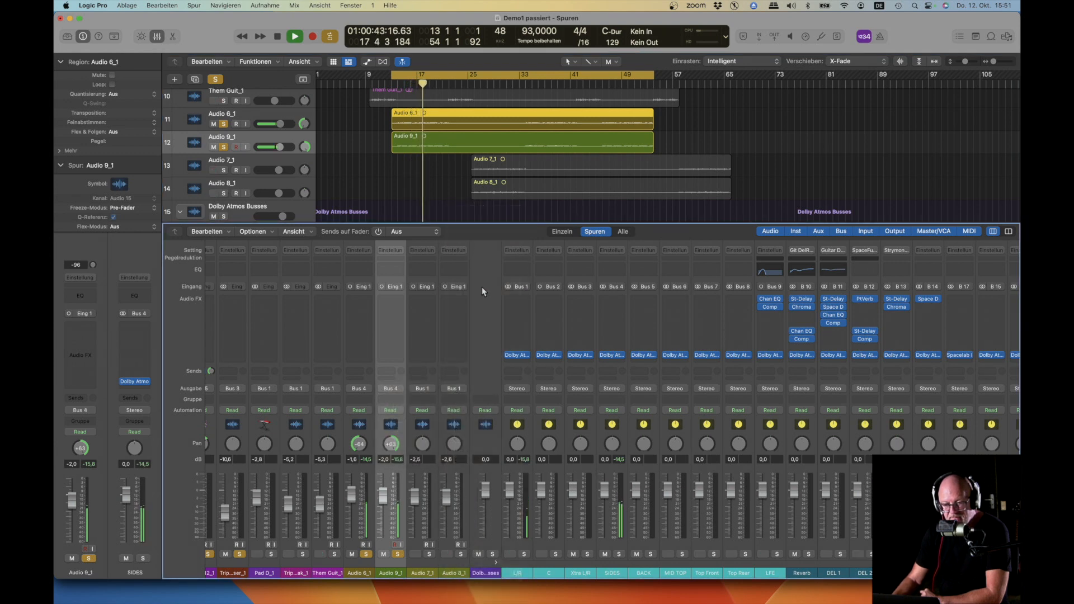
drag(382, 498, 383, 495)
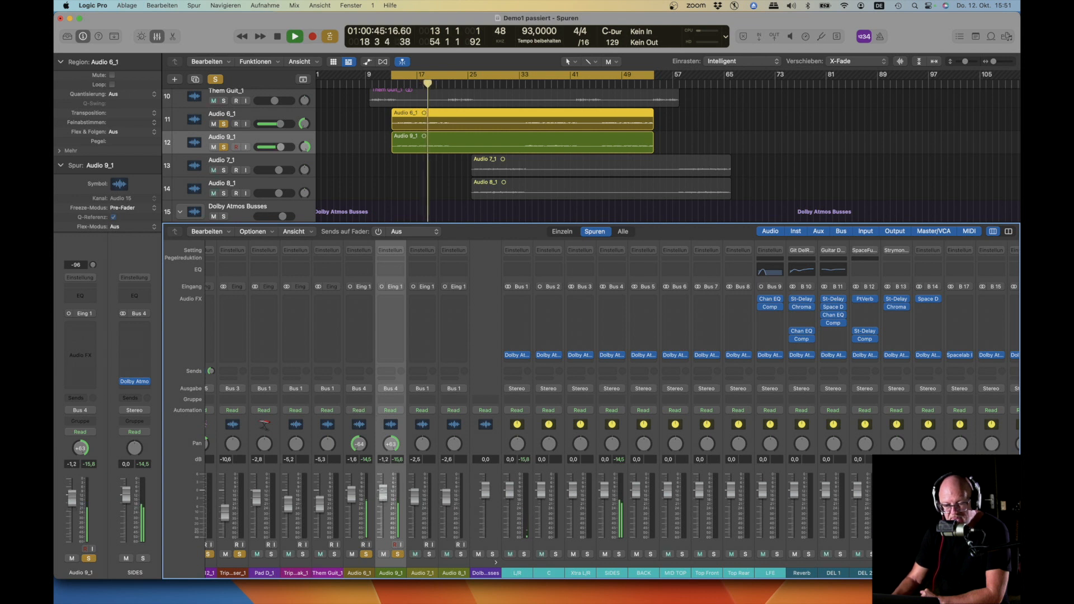
Add a send from Audio 6_1 to Bus 12 (DEL 2) and raise its level while playing from about bar 14.
click(359, 371)
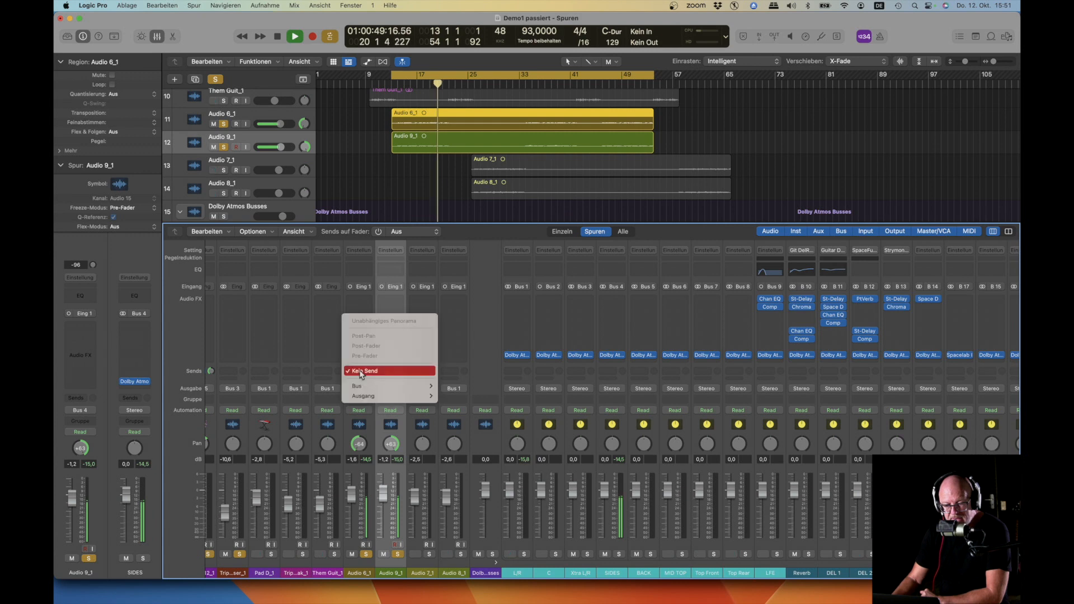
mouse_move(392, 386)
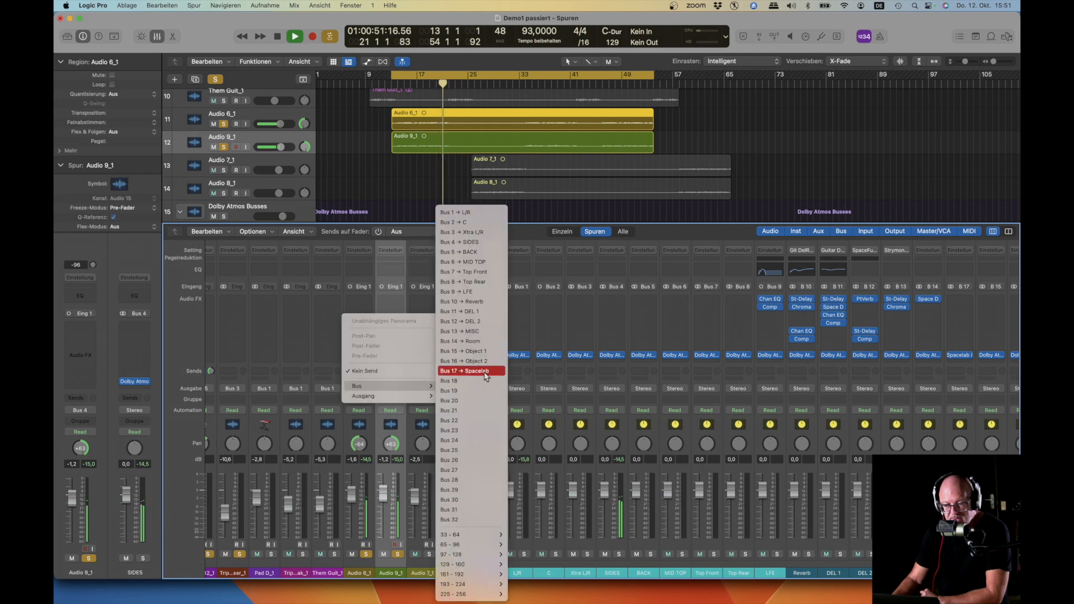
click(482, 320)
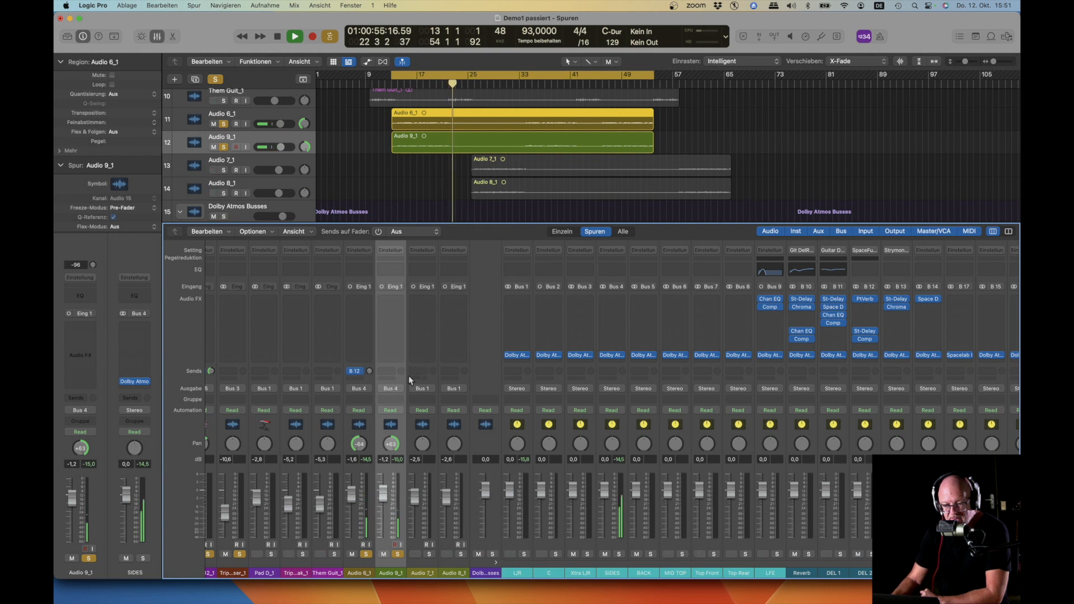
click(405, 82)
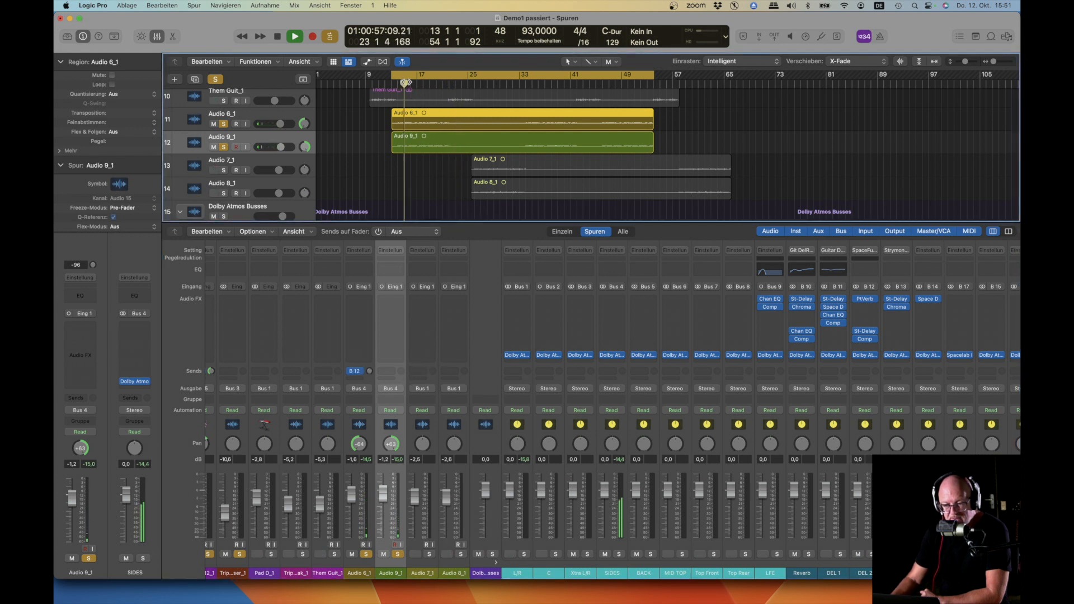
drag(369, 372, 371, 310)
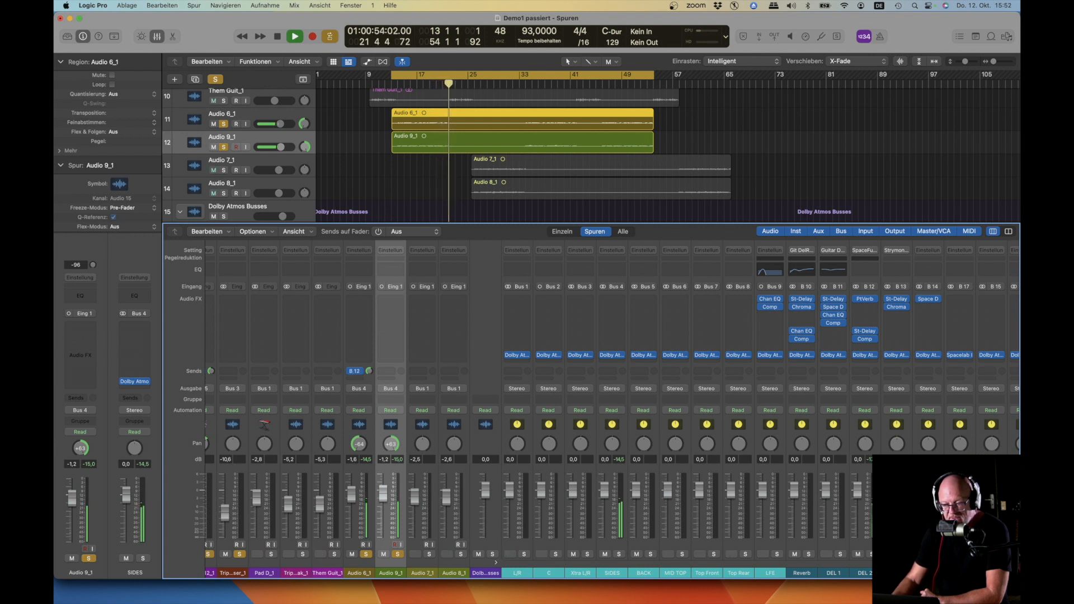
Add a send from Audio 9_1 to Bus 12 (DEL 2) and set its level to about -3.8 dB.
click(391, 370)
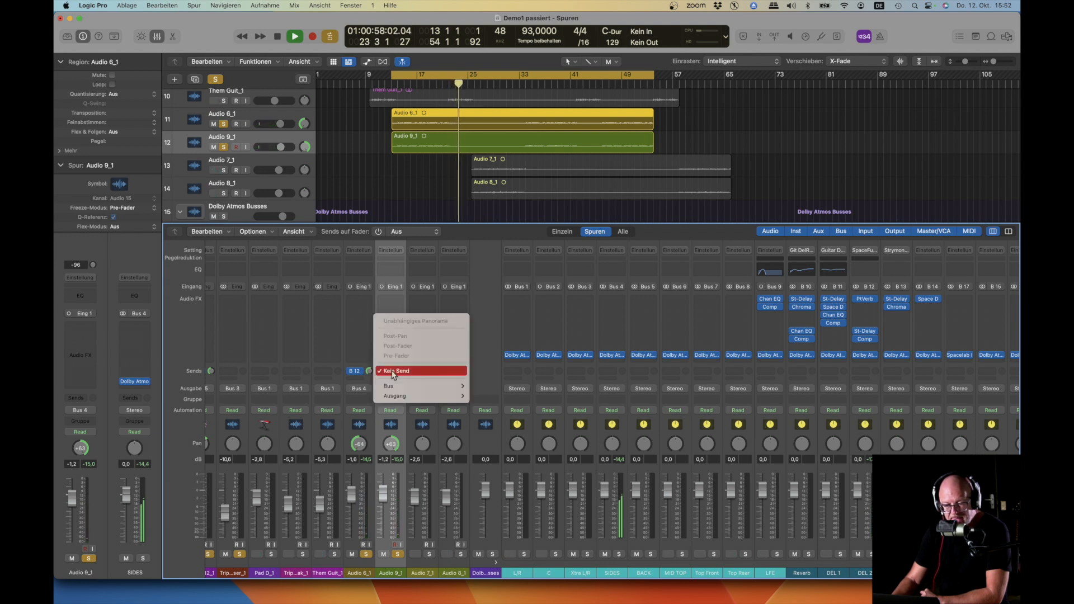
mouse_move(421, 387)
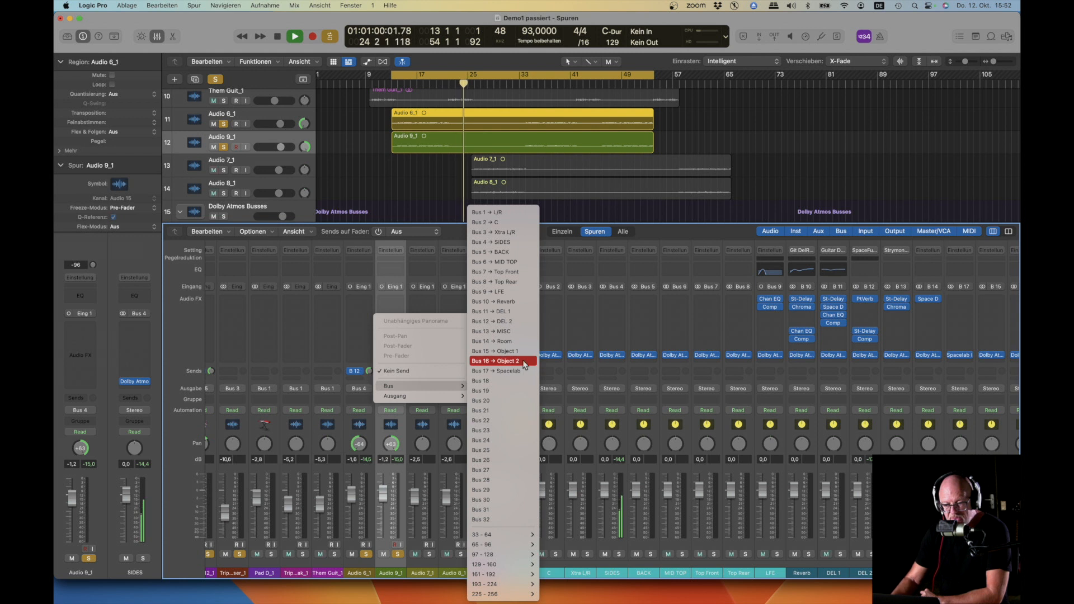
click(522, 322)
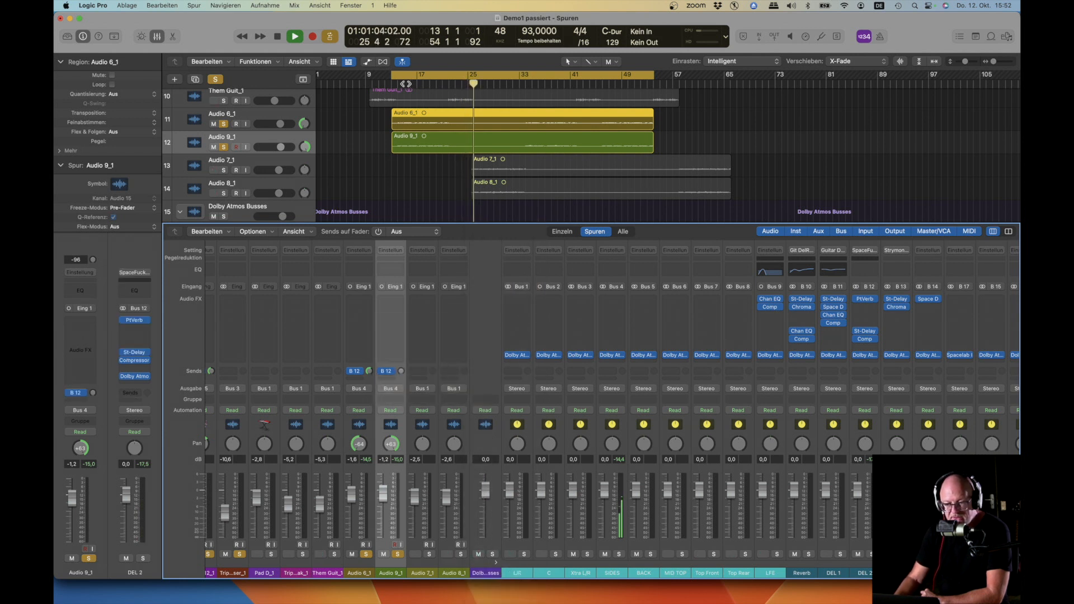
click(404, 84)
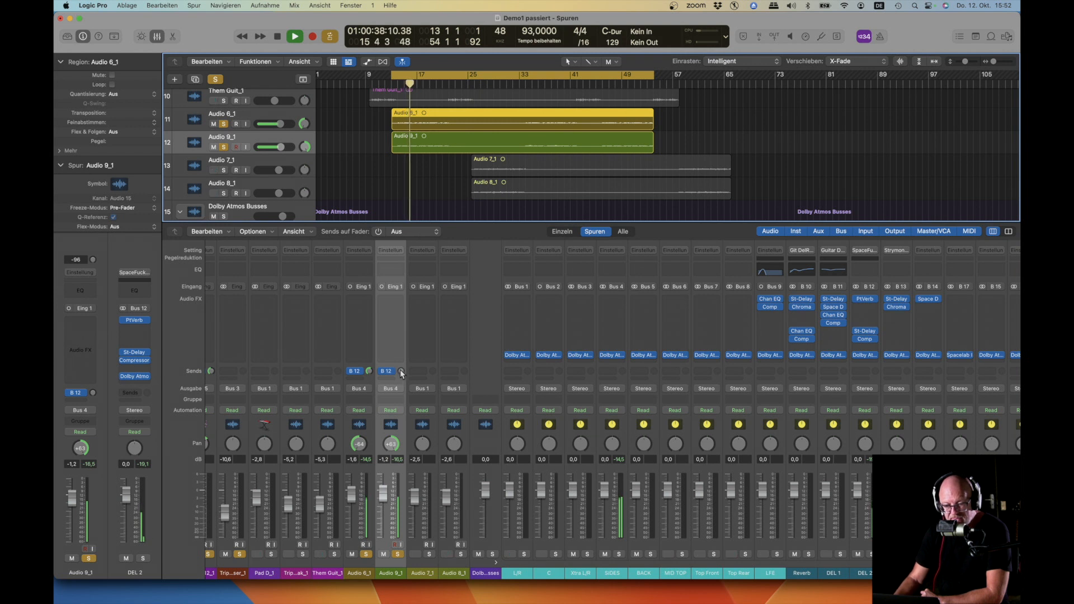
drag(401, 371, 401, 358)
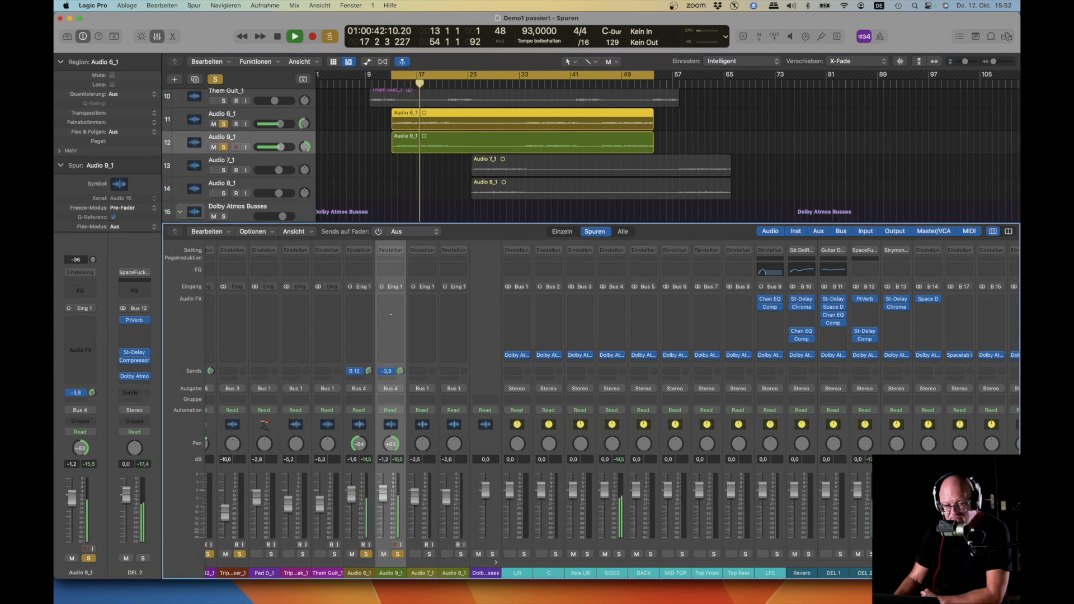
drag(391, 315, 391, 318)
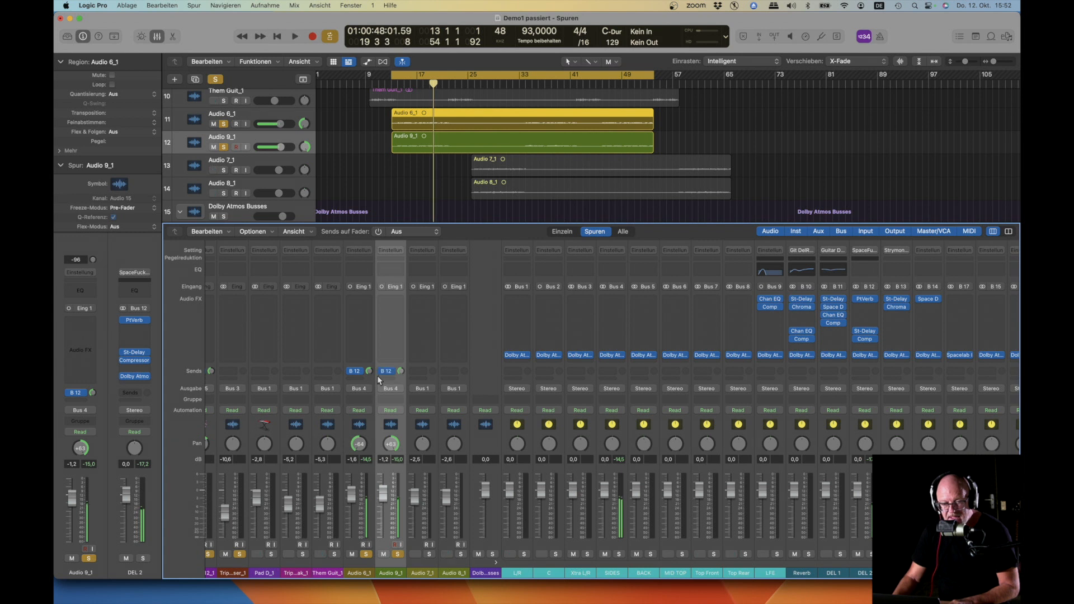
Play from about bar 14 and compare Audio 9_1 with its Bus 12 send switched off and back on.
scroll(368, 375, left, 1)
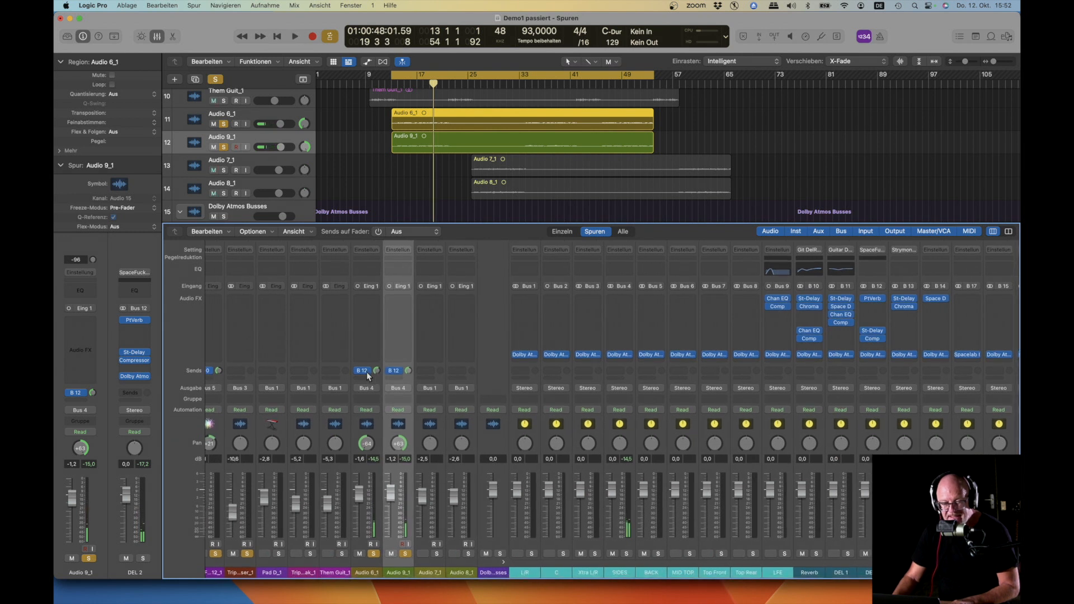
click(401, 85)
key(space)
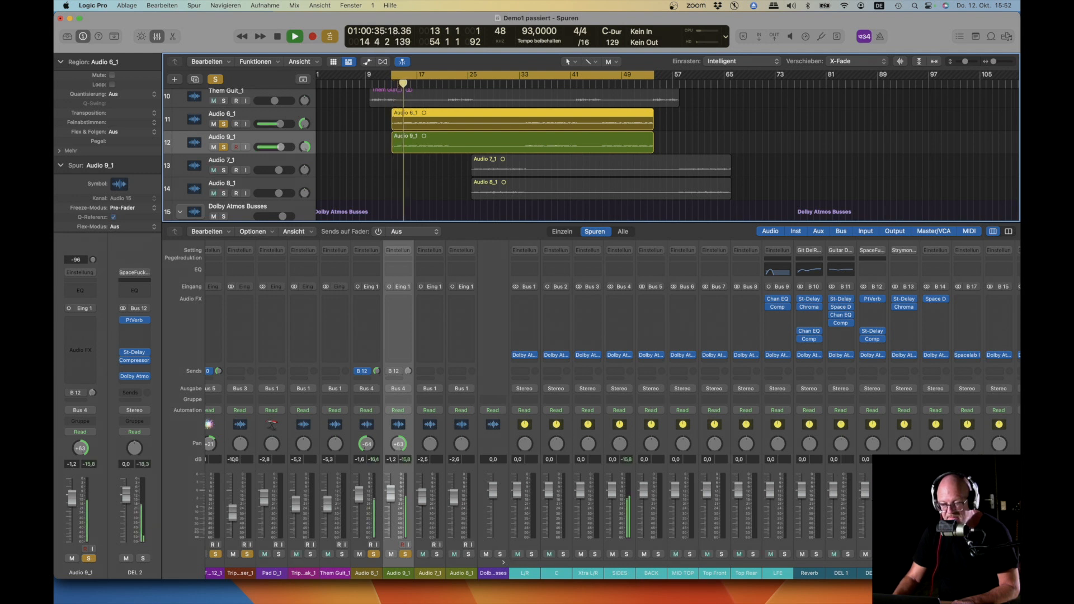
click(390, 372)
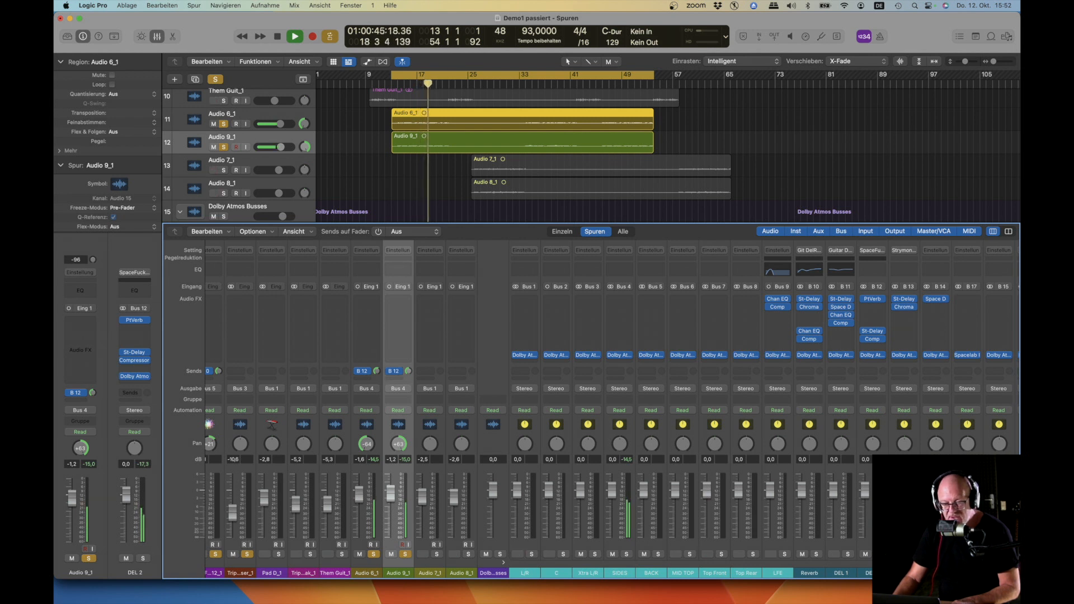
Inspect the DEL 2 bus's Dolby Atmos Beam positions in the top and side panners, and dismiss the Beam window.
click(875, 358)
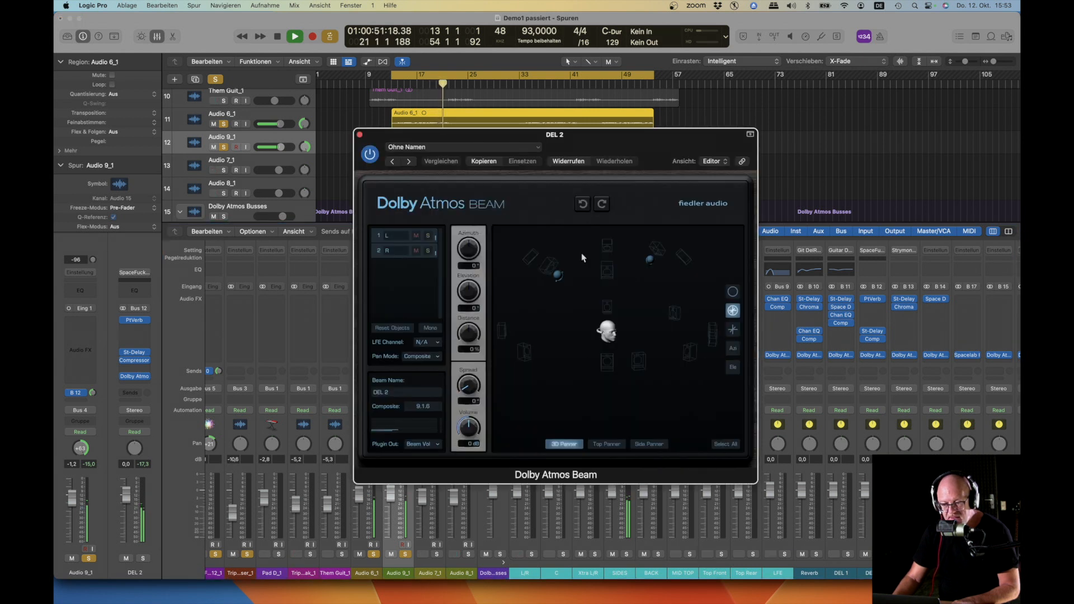
click(614, 448)
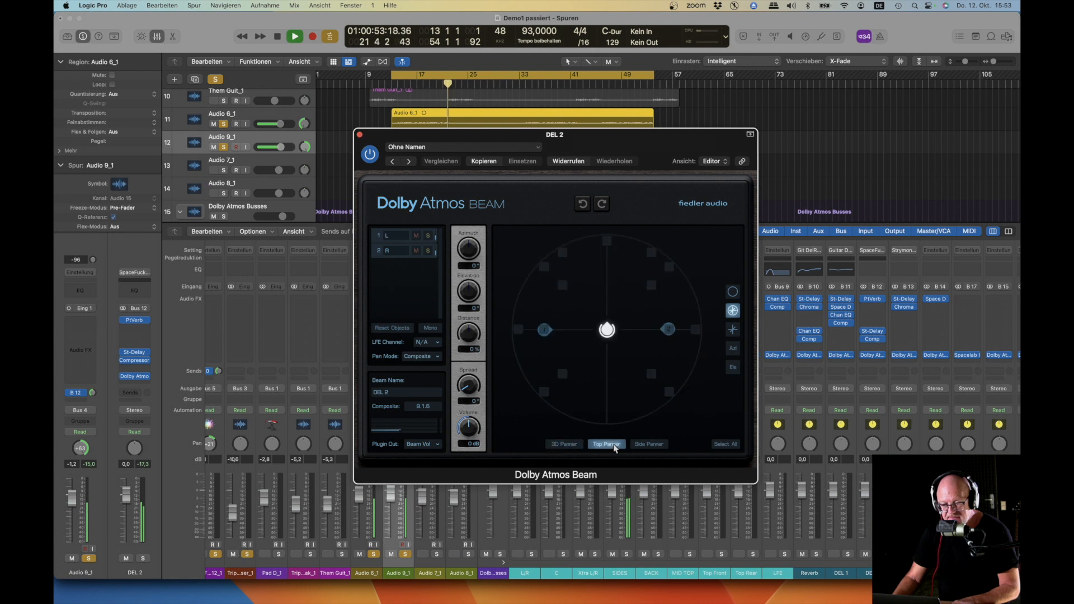
click(651, 446)
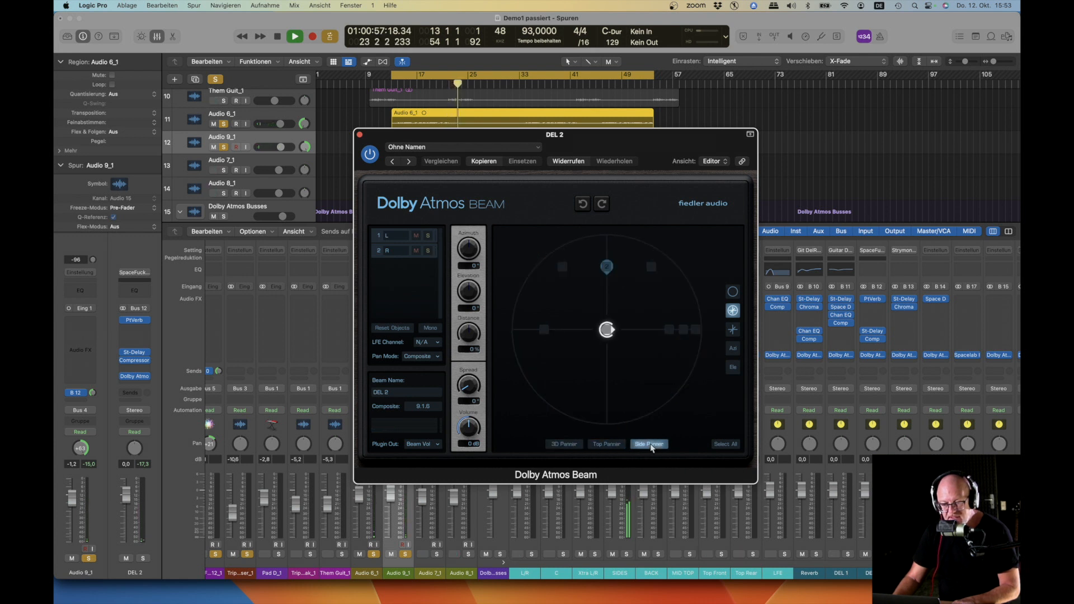
click(602, 446)
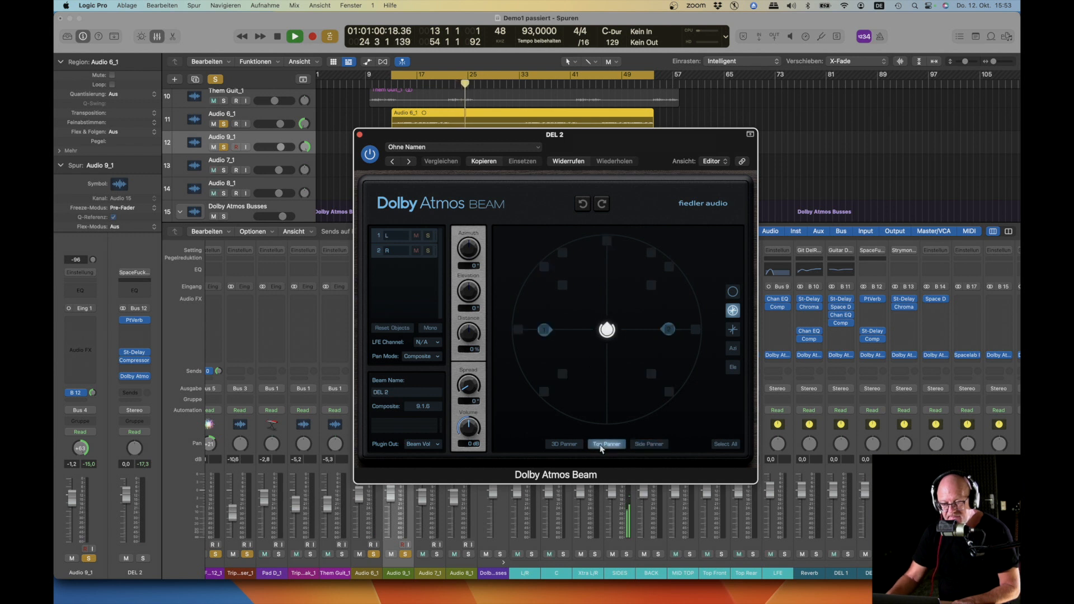
click(359, 134)
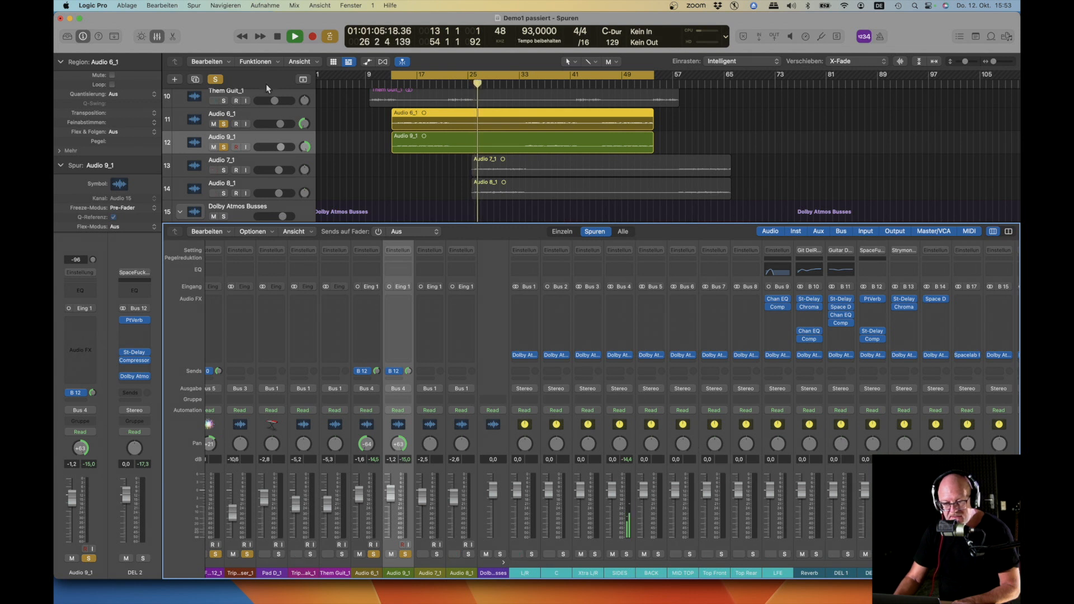
Solo the Audio 7_1 and Audio 8_1 tracks while the song plays.
click(223, 170)
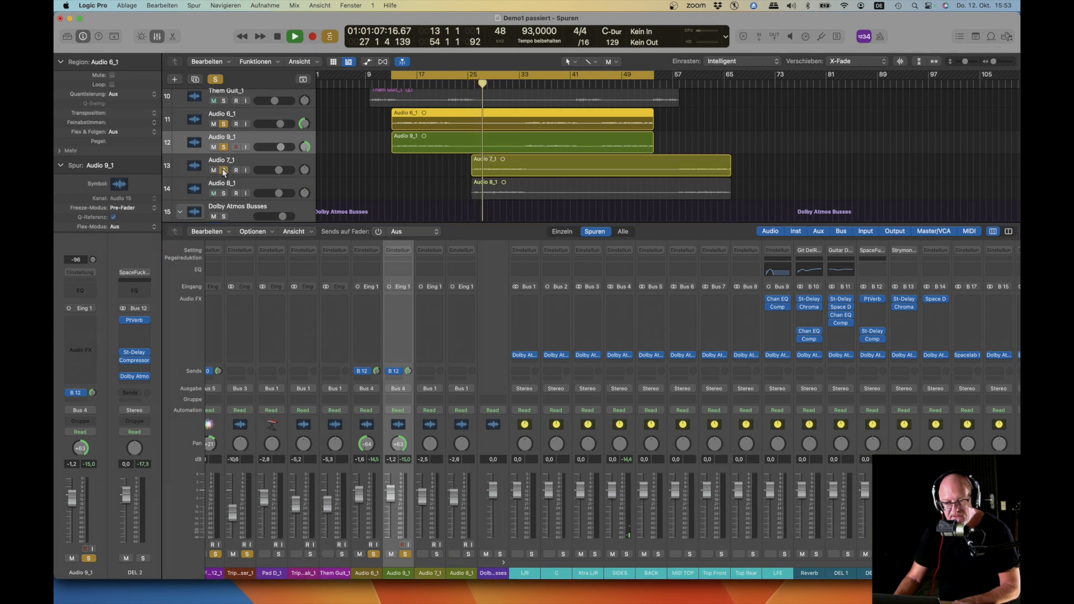
click(224, 193)
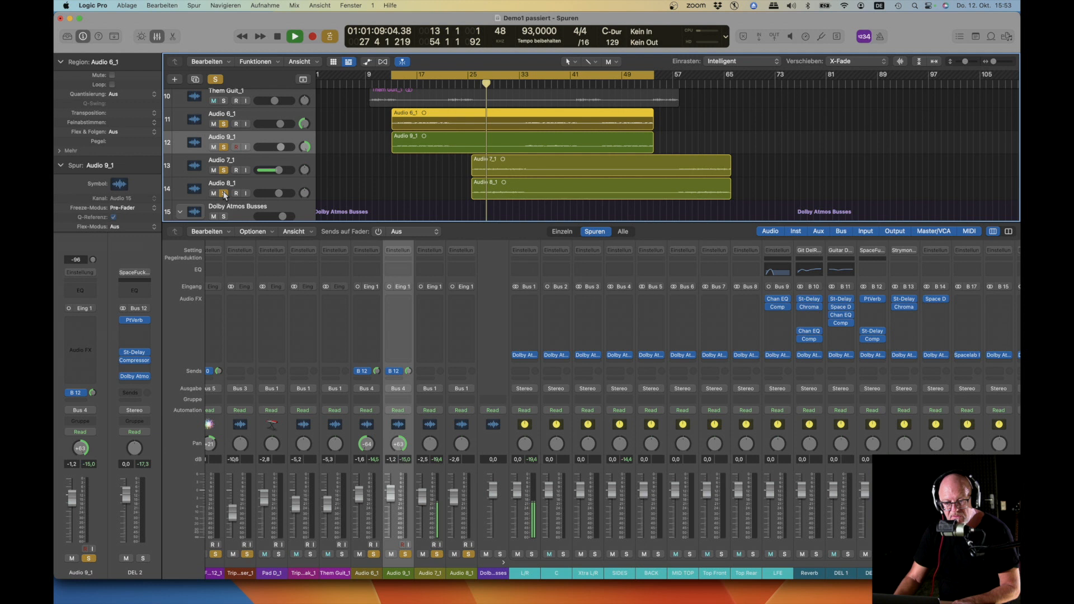
click(272, 164)
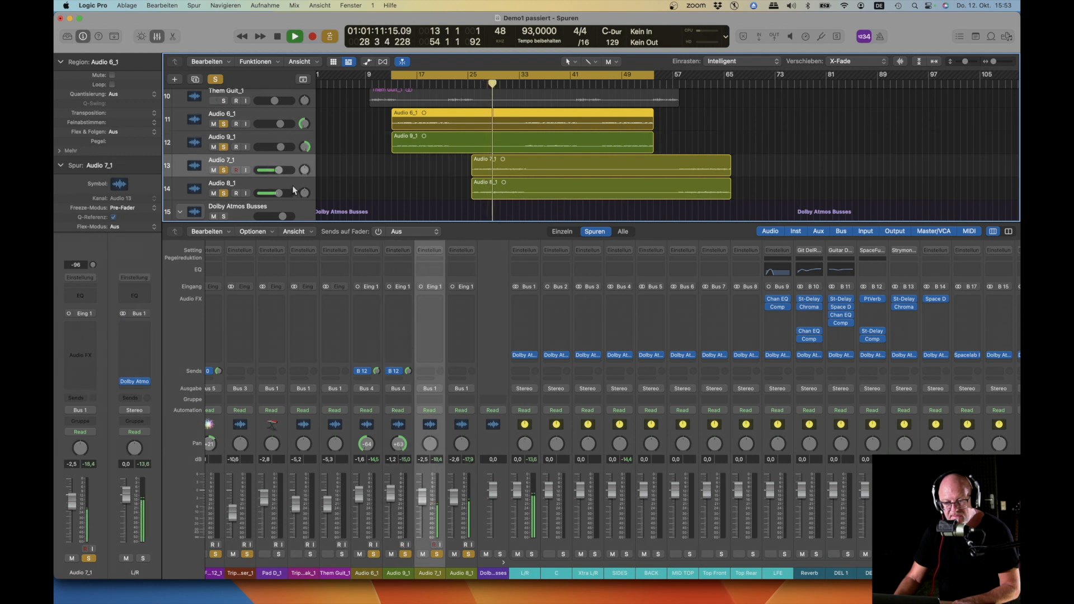
click(293, 190)
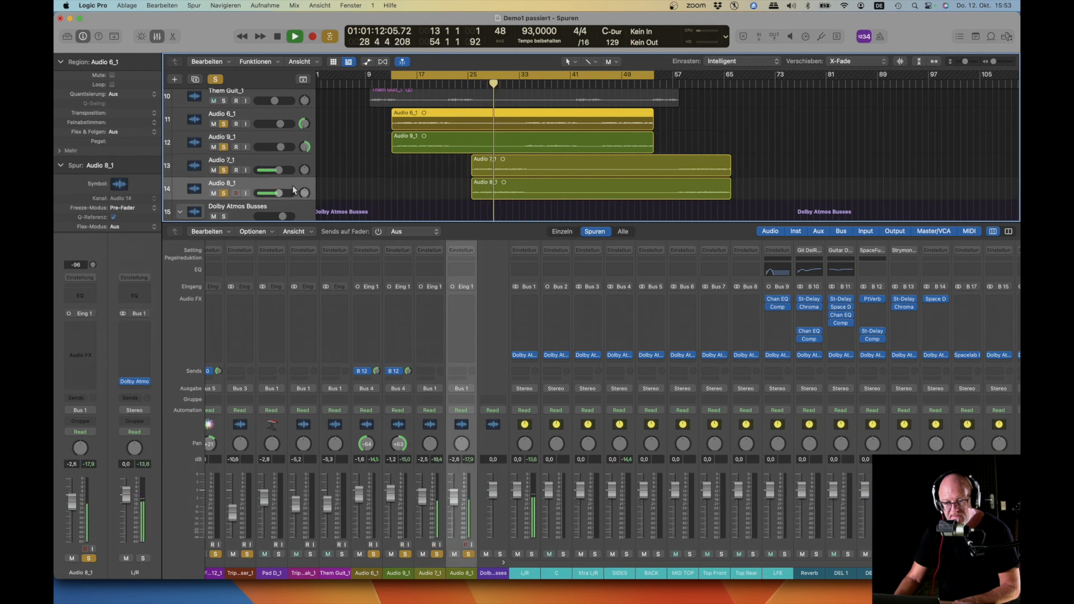
Route the outputs of Audio 7_1 and Audio 8_1 to Bus 4 (SIDES).
click(427, 388)
mouse_move(451, 430)
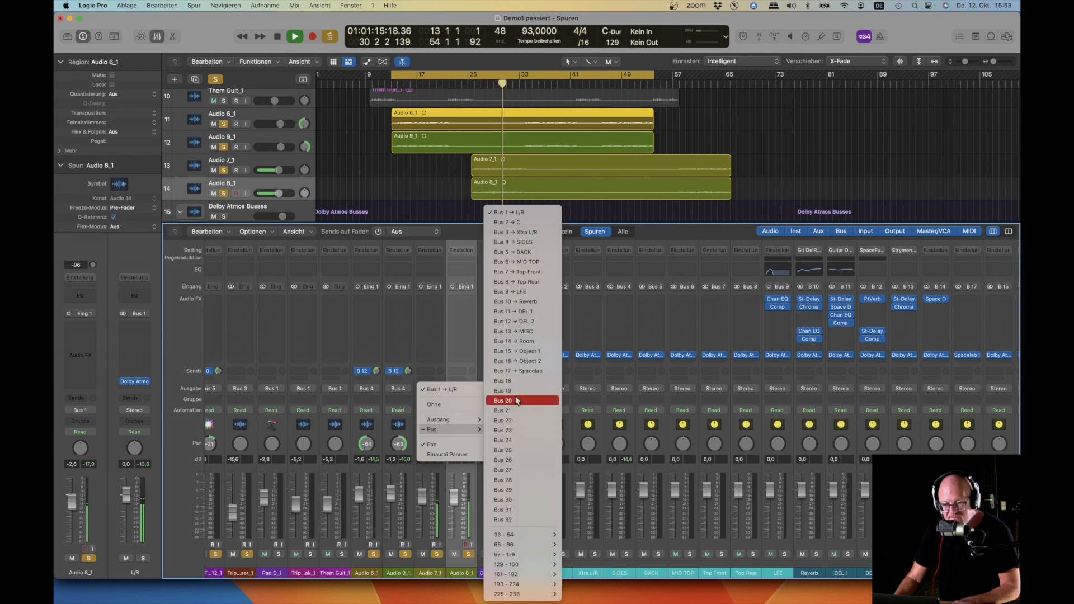
click(518, 250)
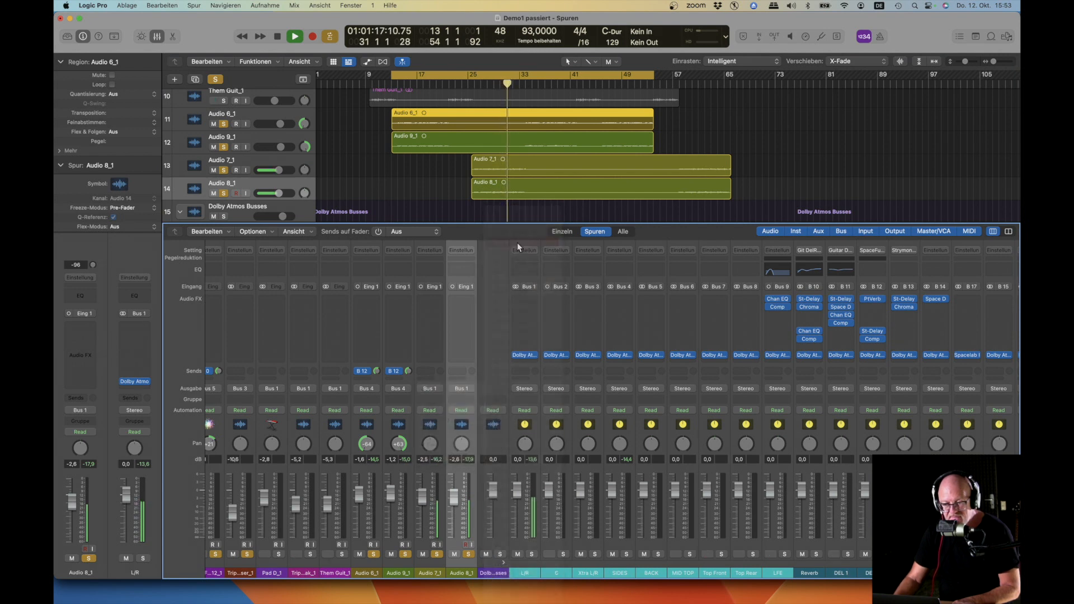
click(463, 389)
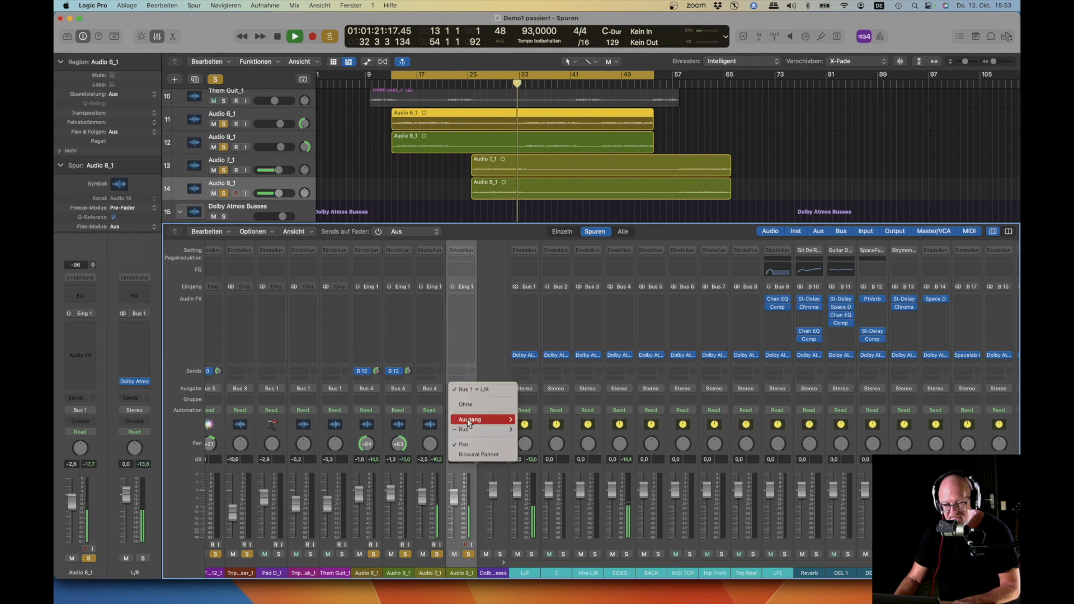
mouse_move(470, 420)
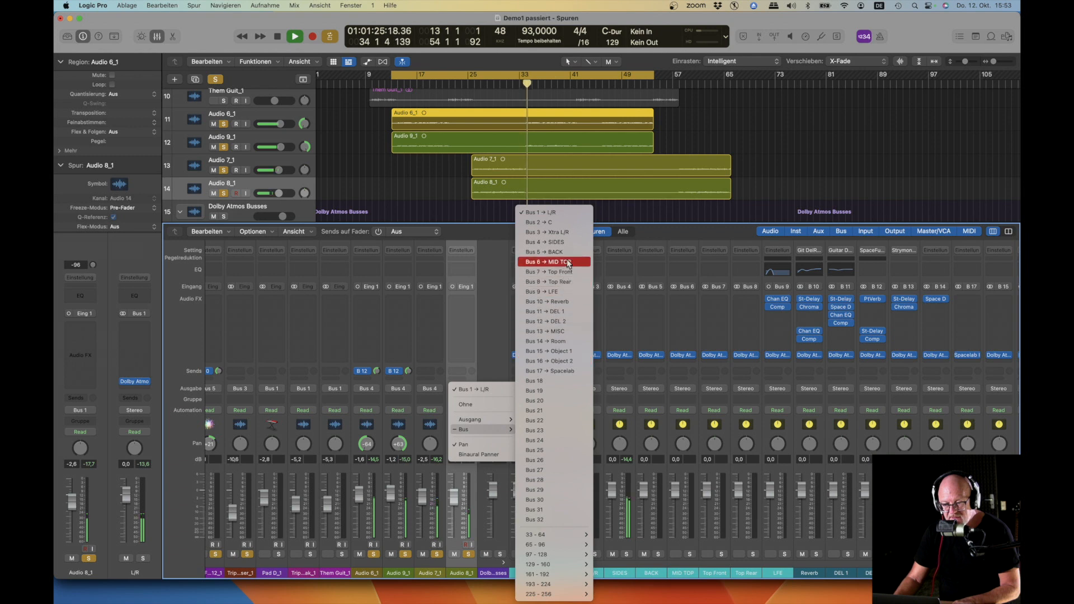
click(572, 242)
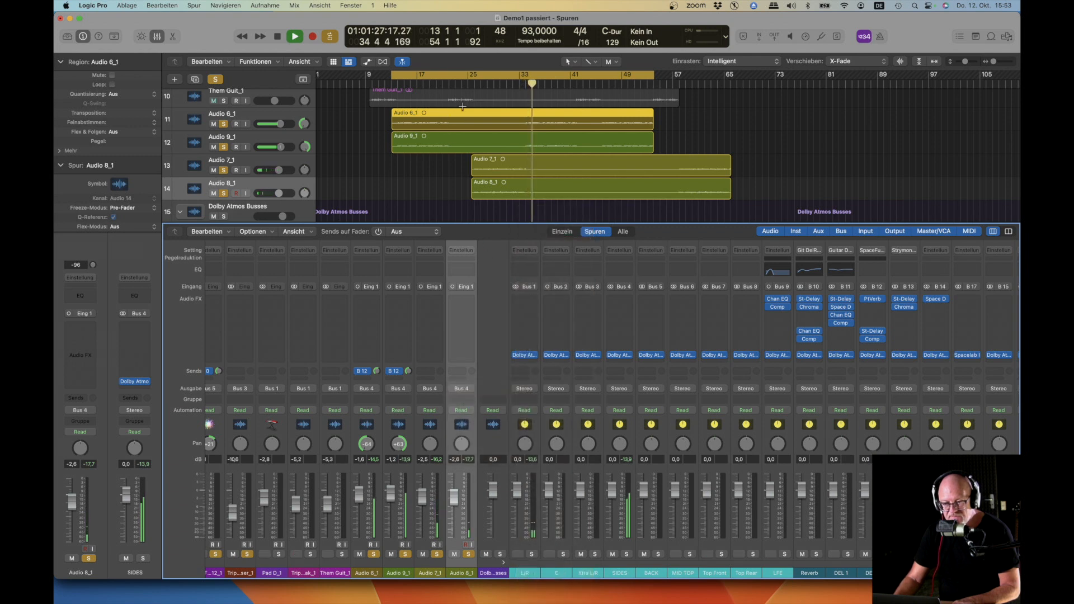
Play from about bar 26, pan Audio 7_1 to -64 and Audio 8_1 to +63, and set both volumes to -2.2 dB.
click(475, 84)
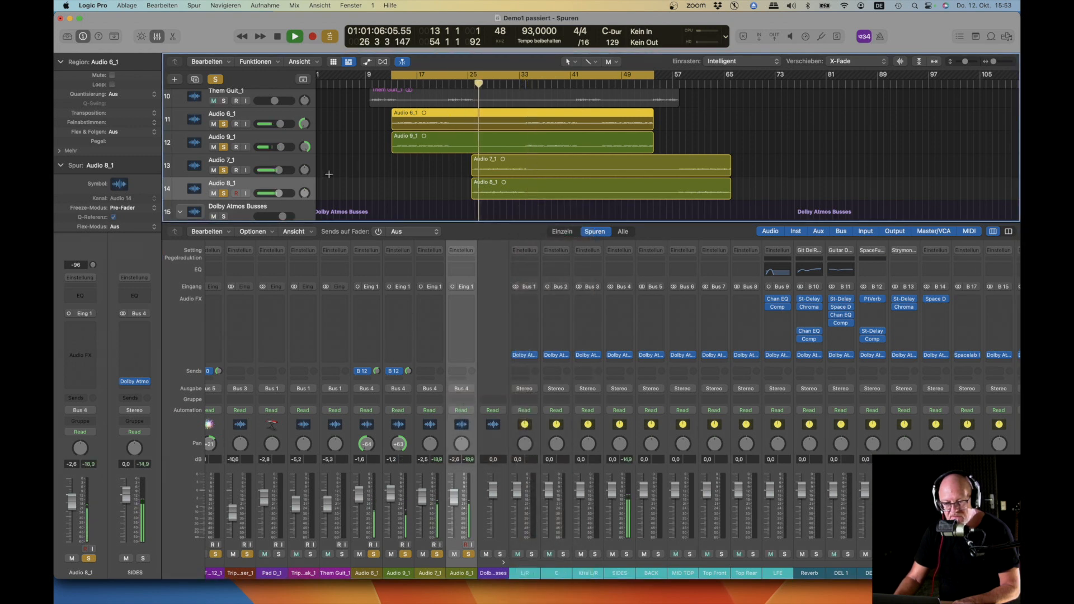
mouse_move(306, 170)
mouse_down()
mouse_move(315, 193)
mouse_move(308, 178)
mouse_up()
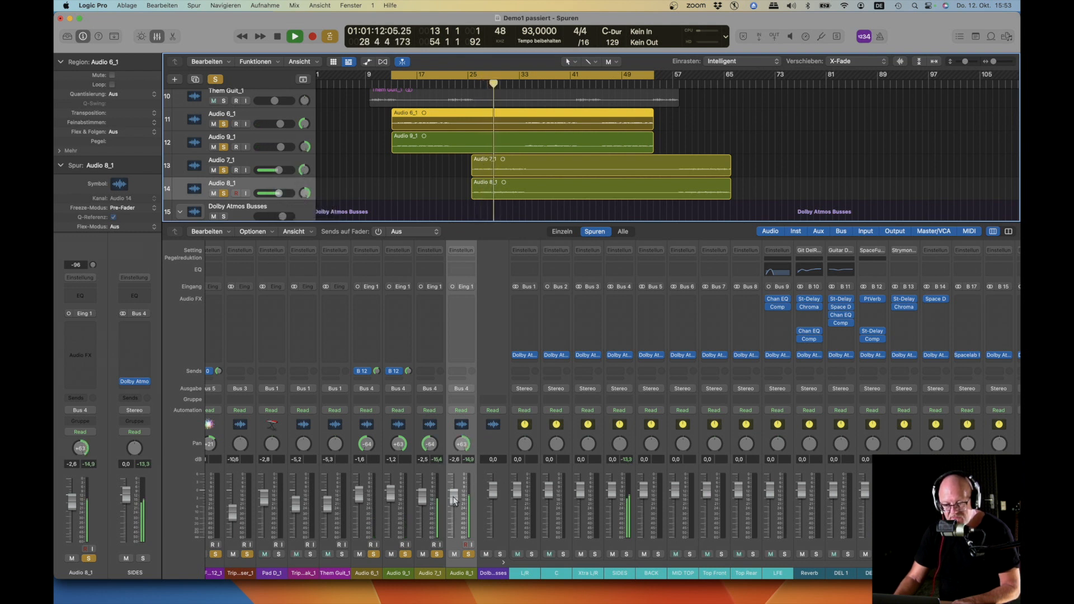
click(484, 427)
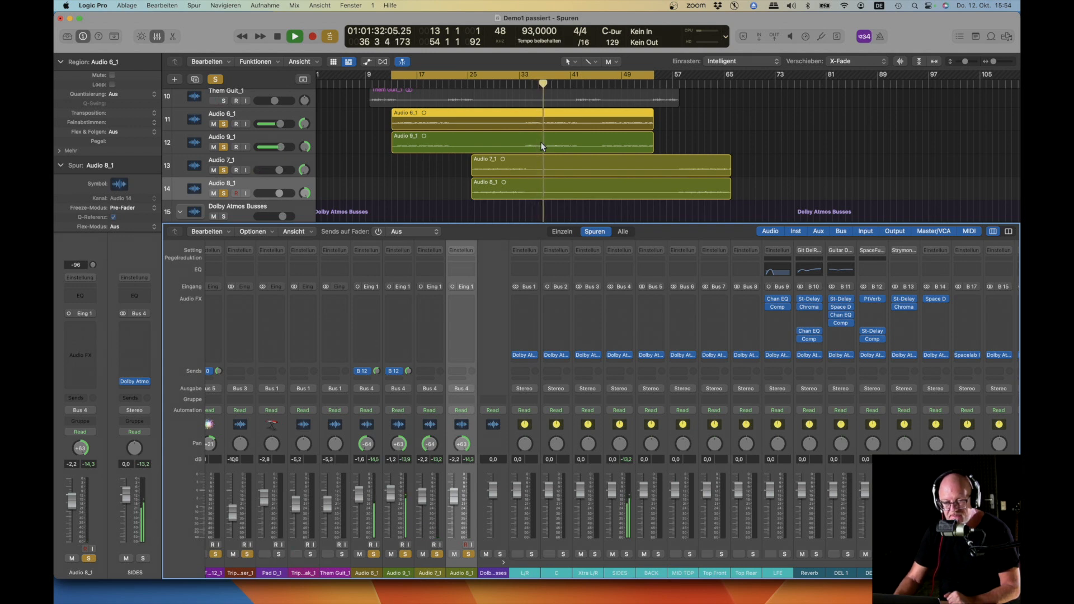
Solo Drum & Bass Kit 02_1 and Trip Hop Remix Phaser_2, and set the Phaser track's volume to -8.6 dB.
scroll(541, 146, up, 8)
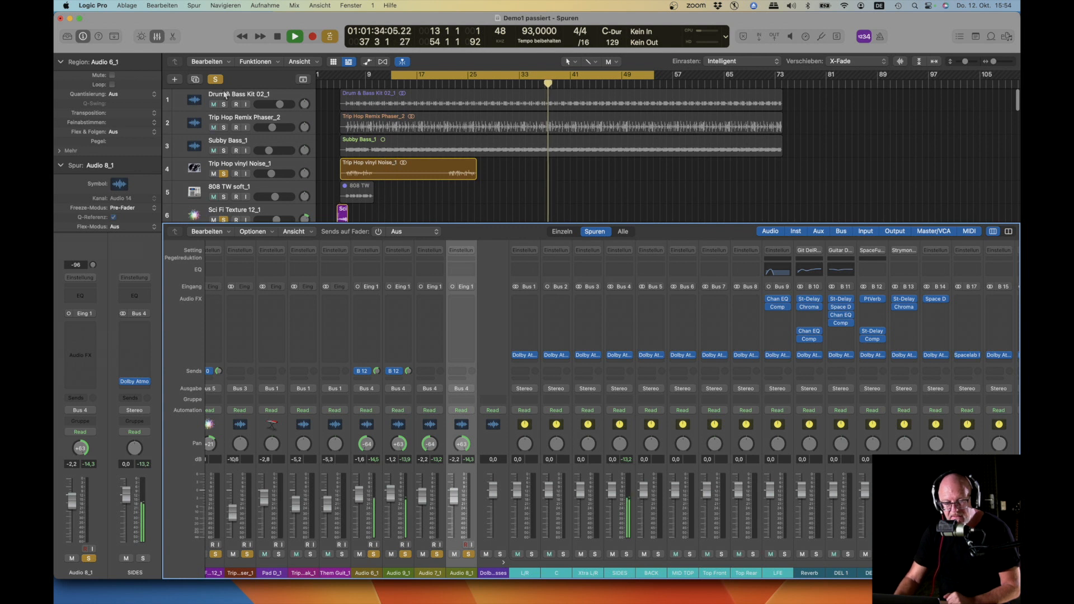
click(224, 105)
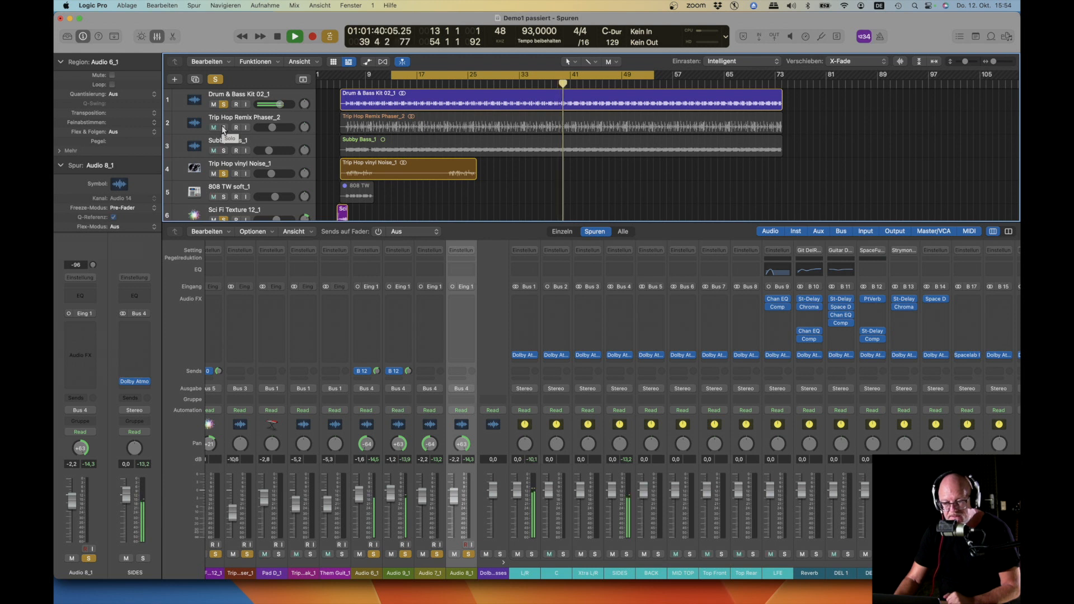
click(224, 127)
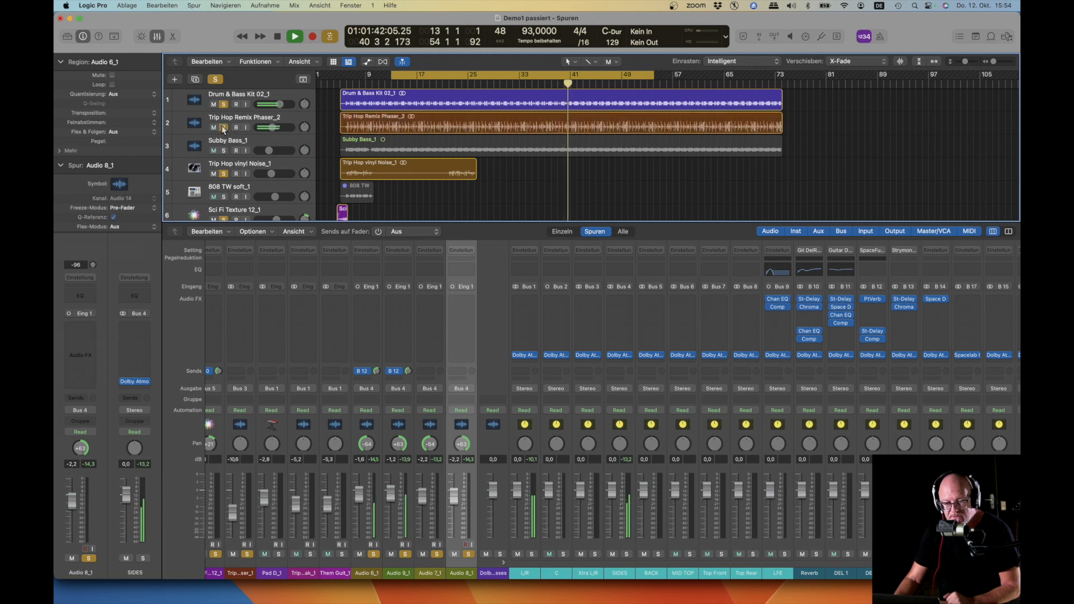
drag(278, 104, 279, 104)
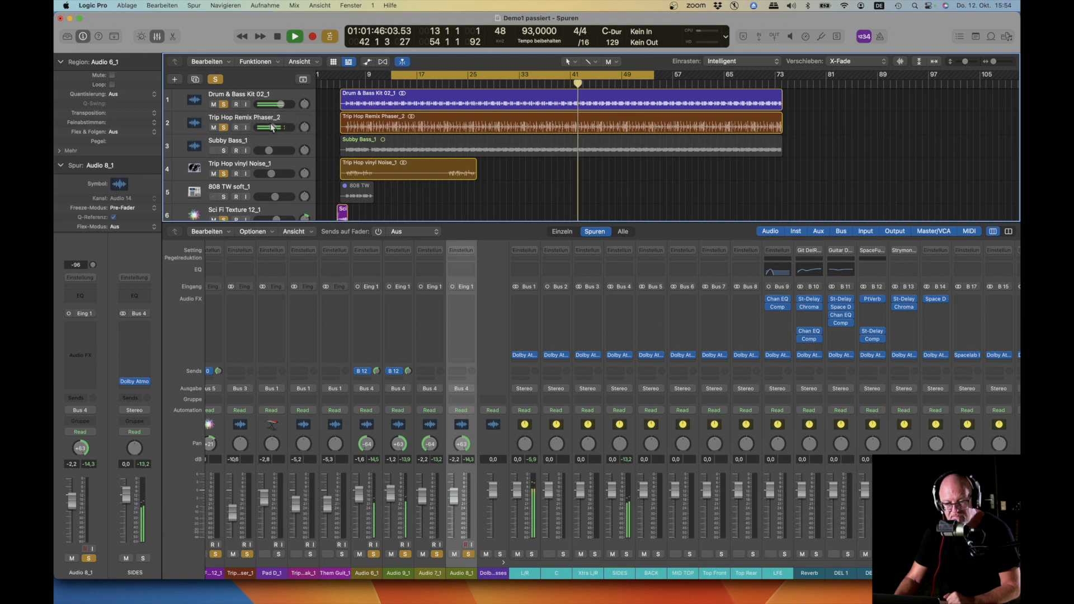
click(266, 129)
drag(266, 128, 265, 129)
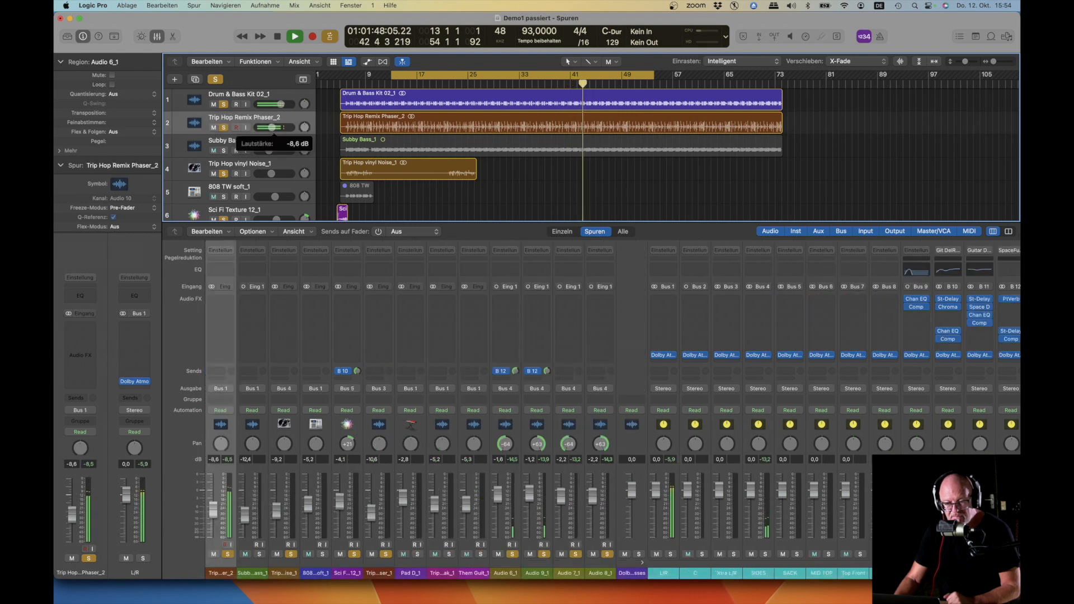
Add a send from Drum & Bass Kit 02_1 to Bus 9 (LFE) and raise its level.
click(290, 100)
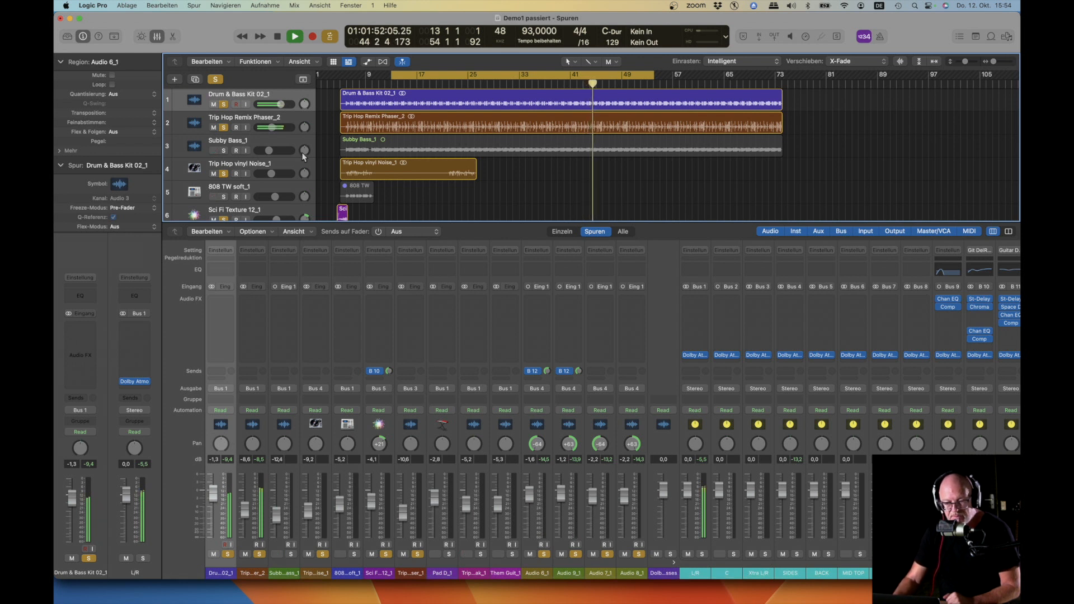
click(222, 371)
mouse_move(224, 385)
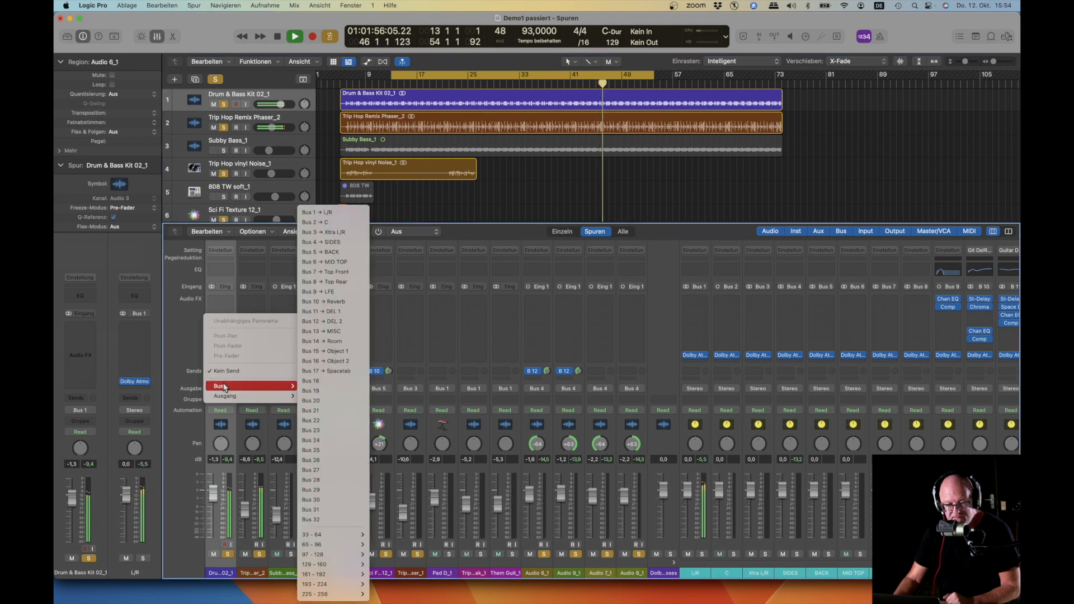
click(343, 291)
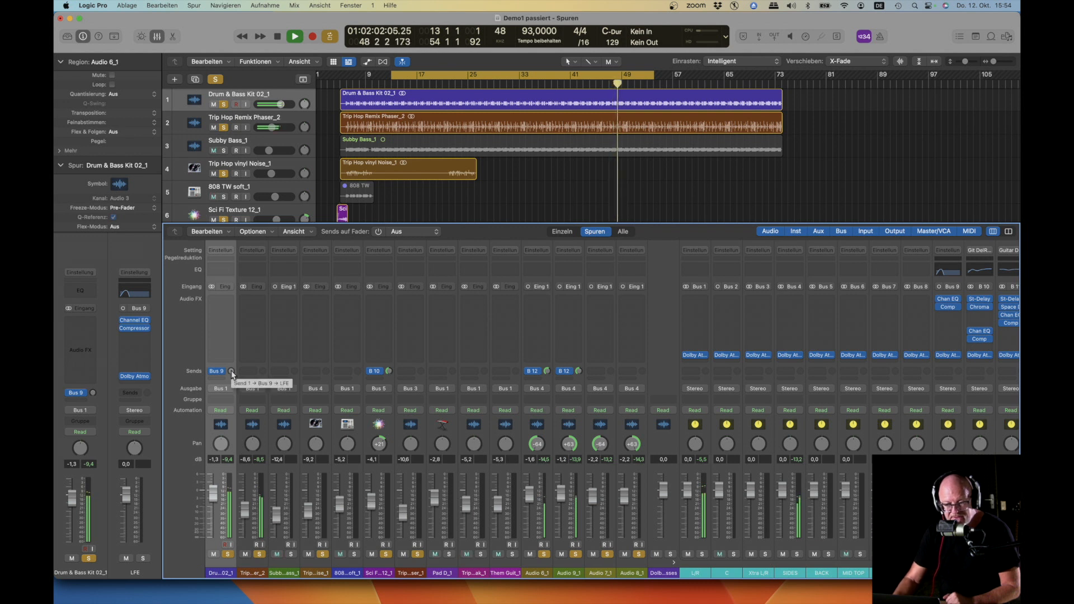
drag(230, 370, 228, 333)
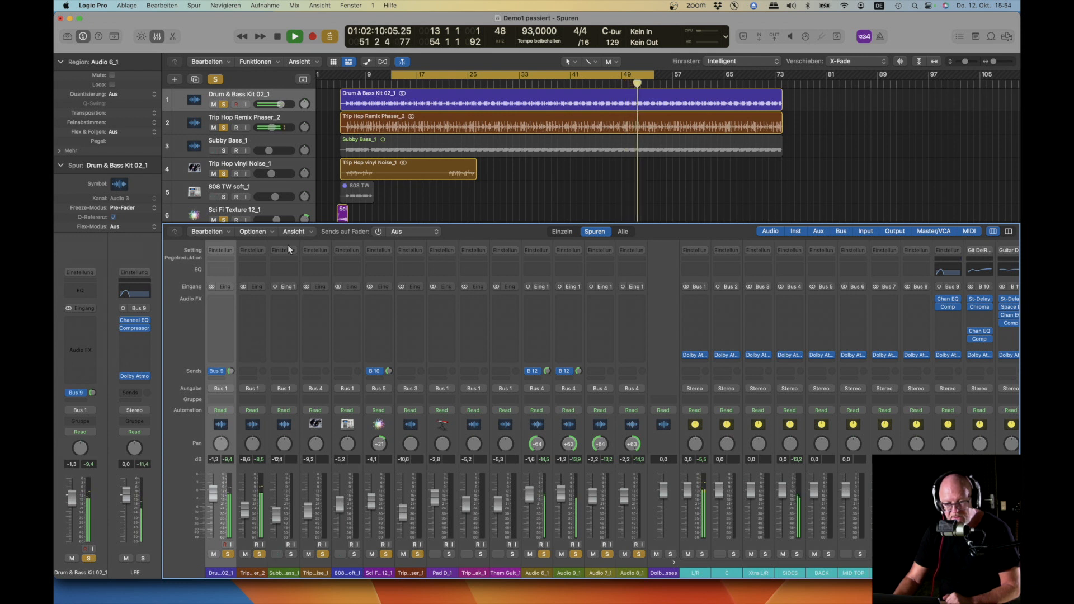
Add a send from Trip Hop Remix Phaser_2 to Bus 9 (LFE) and set its level to about -6.3 dB.
click(291, 121)
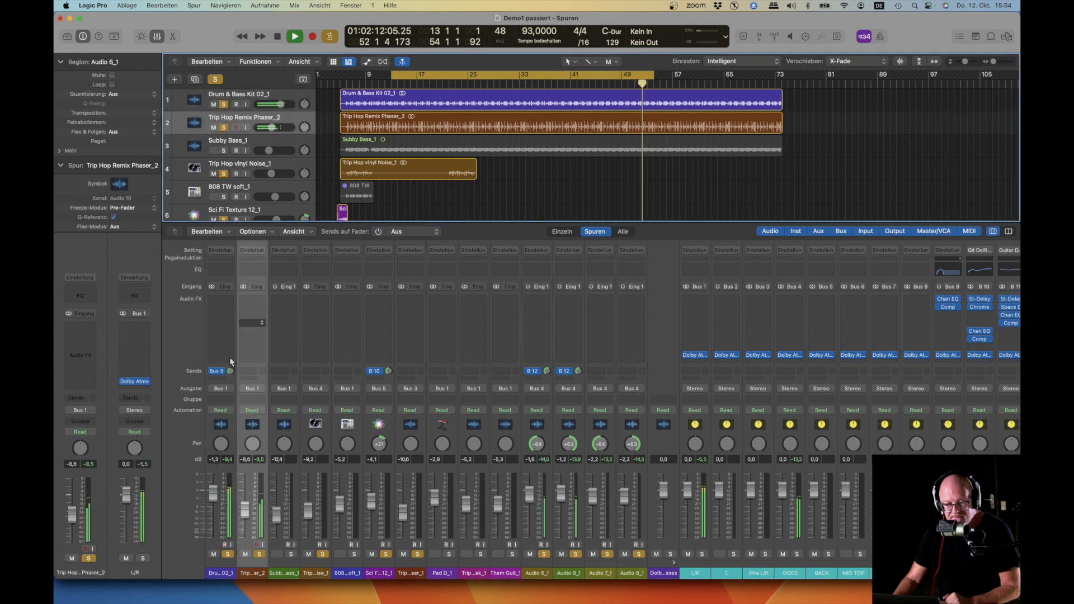
click(248, 370)
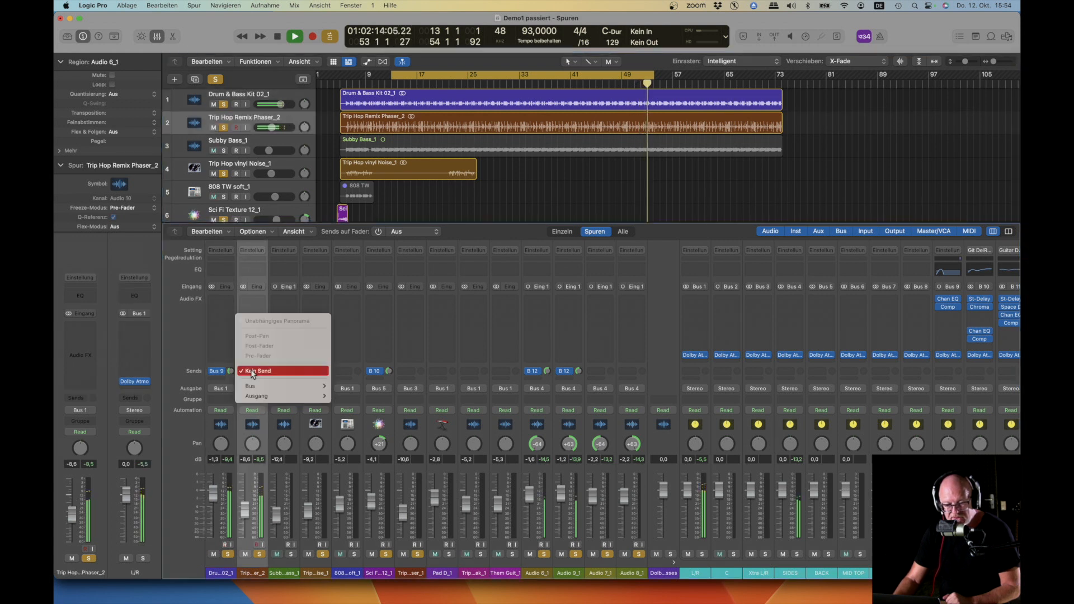
mouse_move(265, 386)
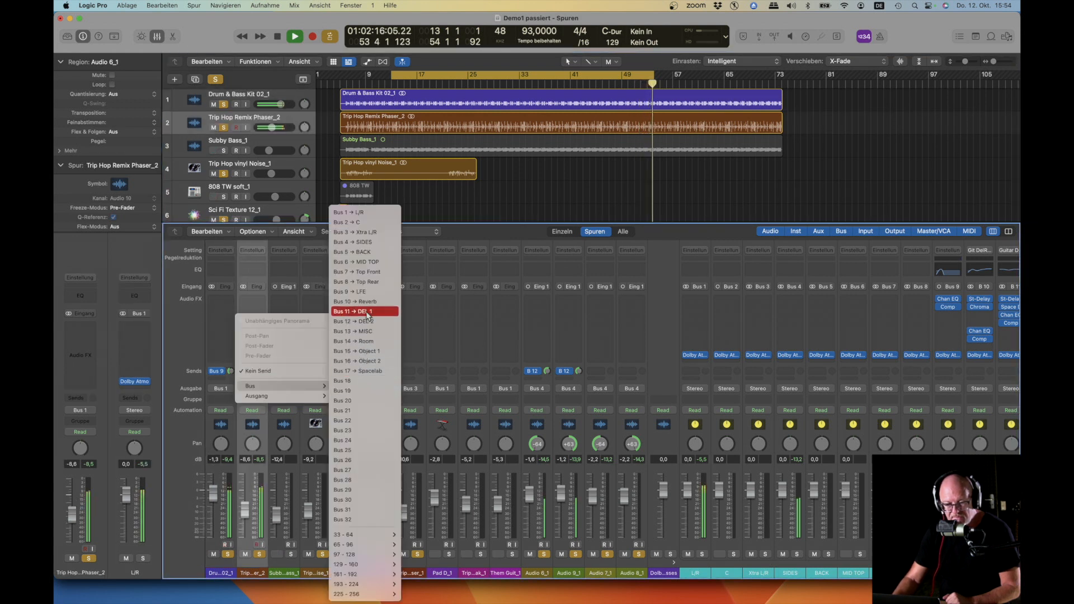
click(367, 293)
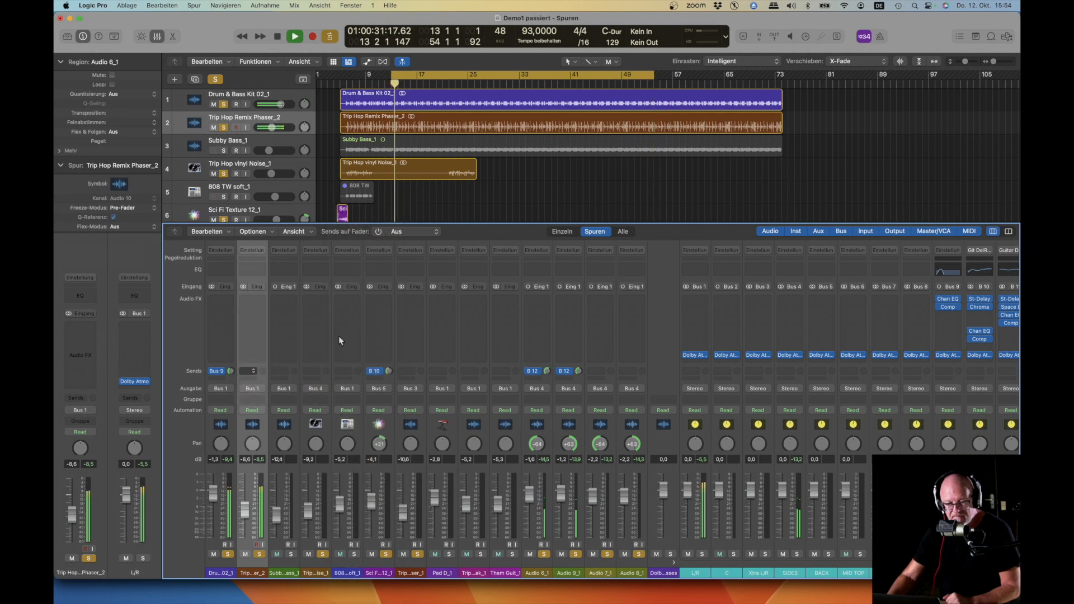
drag(263, 370, 263, 359)
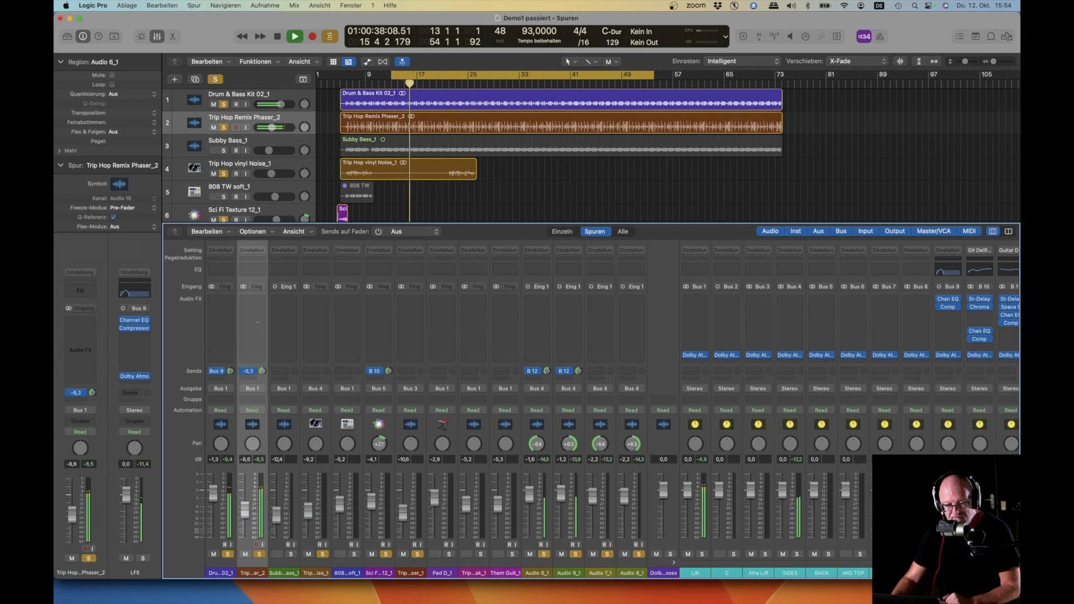
Solo Subby Bass_1, add a send from it to Bus 9 (LFE), and raise the send level.
click(277, 141)
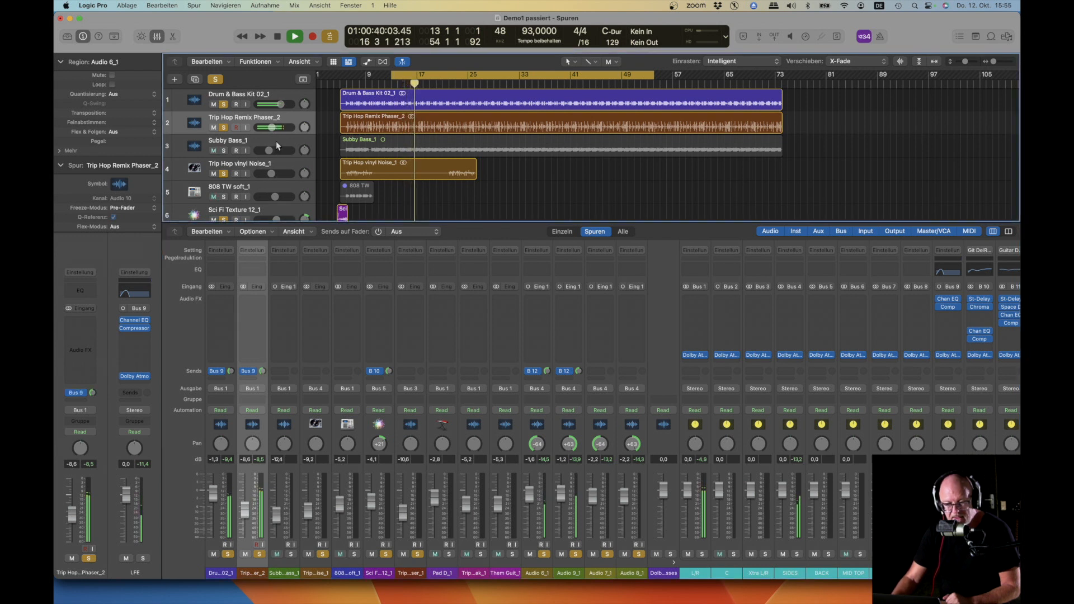
click(224, 151)
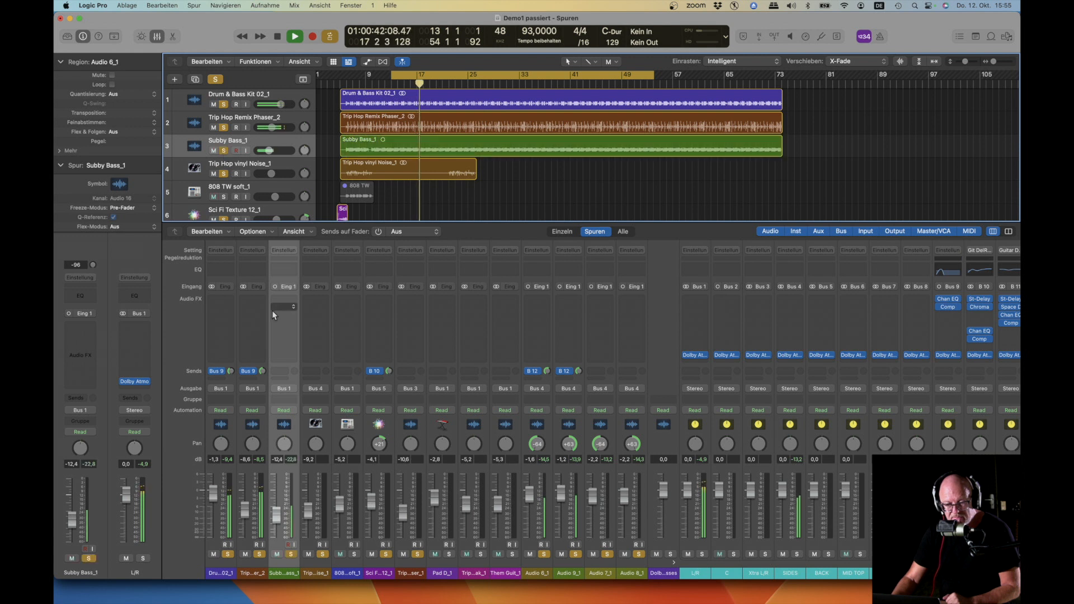
click(284, 371)
mouse_move(300, 387)
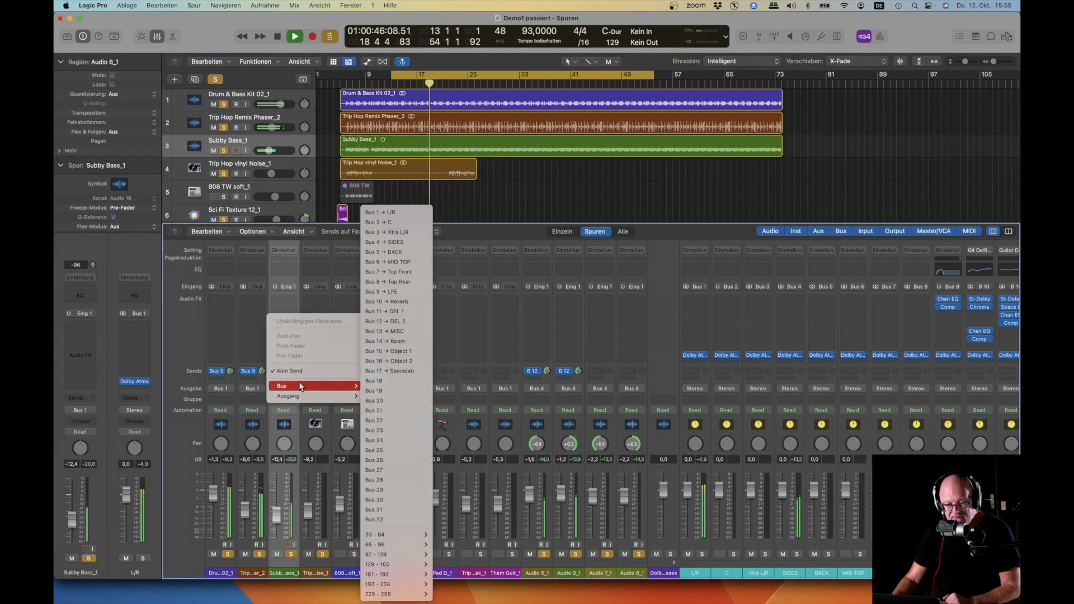
click(399, 292)
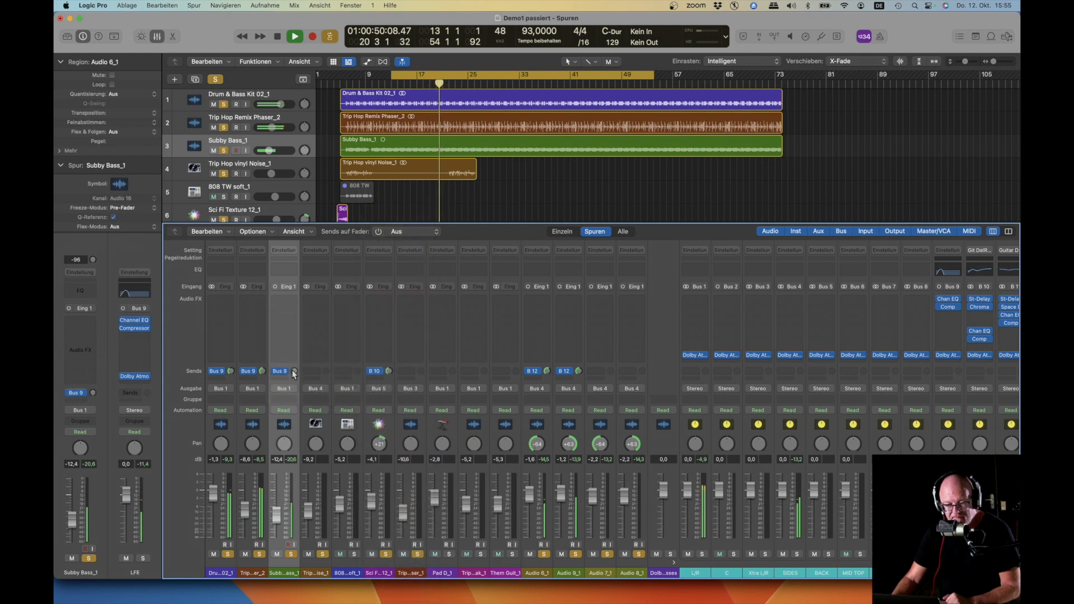
drag(293, 371, 292, 332)
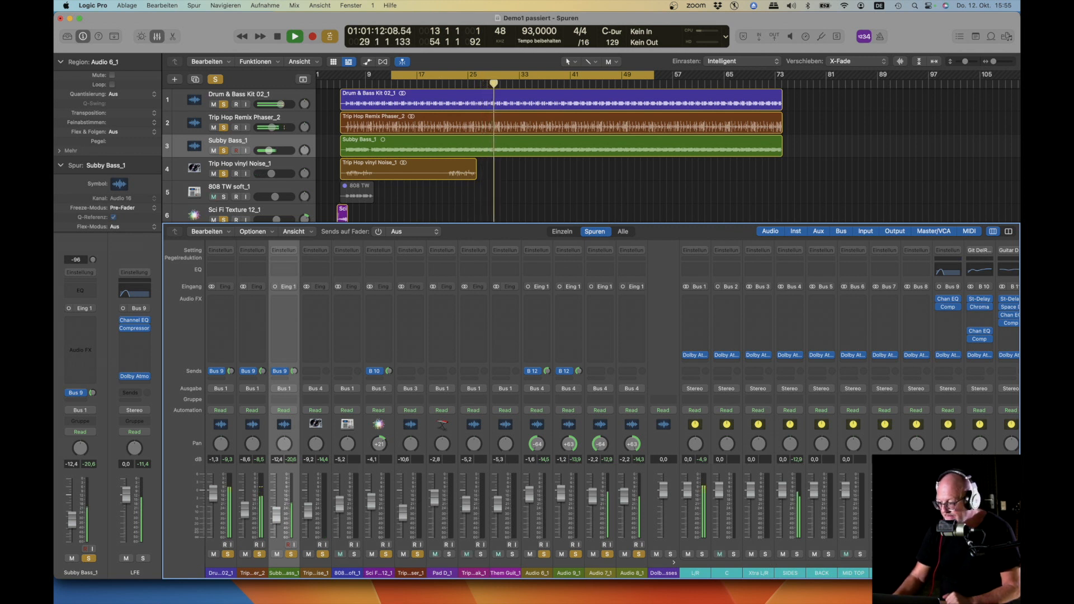
Compare Stereo and Binaural headphone monitoring in the Stereo Out's Dolby Atmos Composer, finish on Binaural and close the plug-in.
drag(1073, 122, 664, 134)
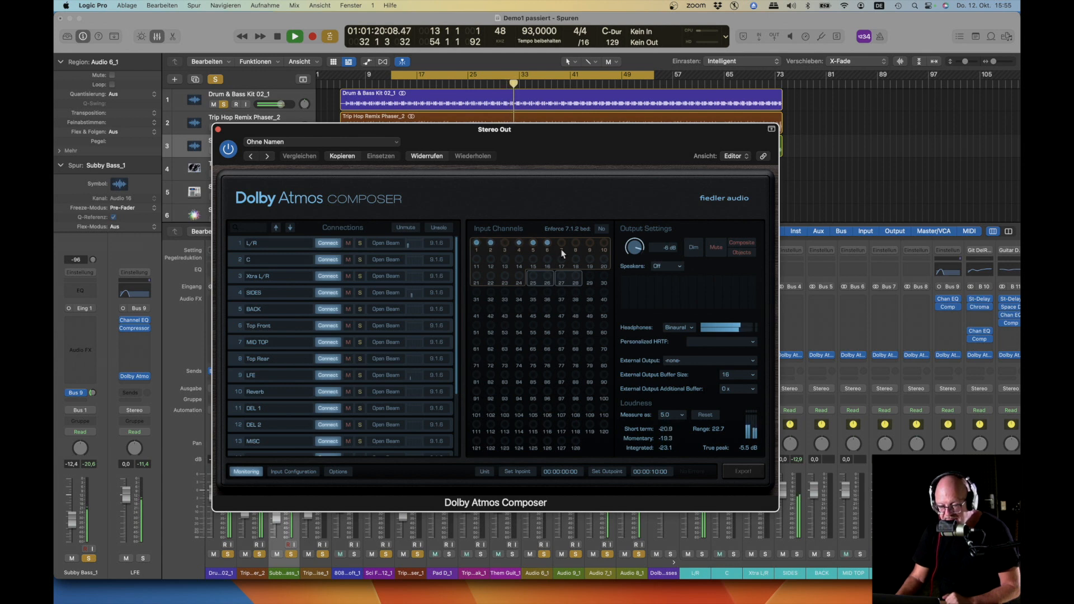
click(692, 330)
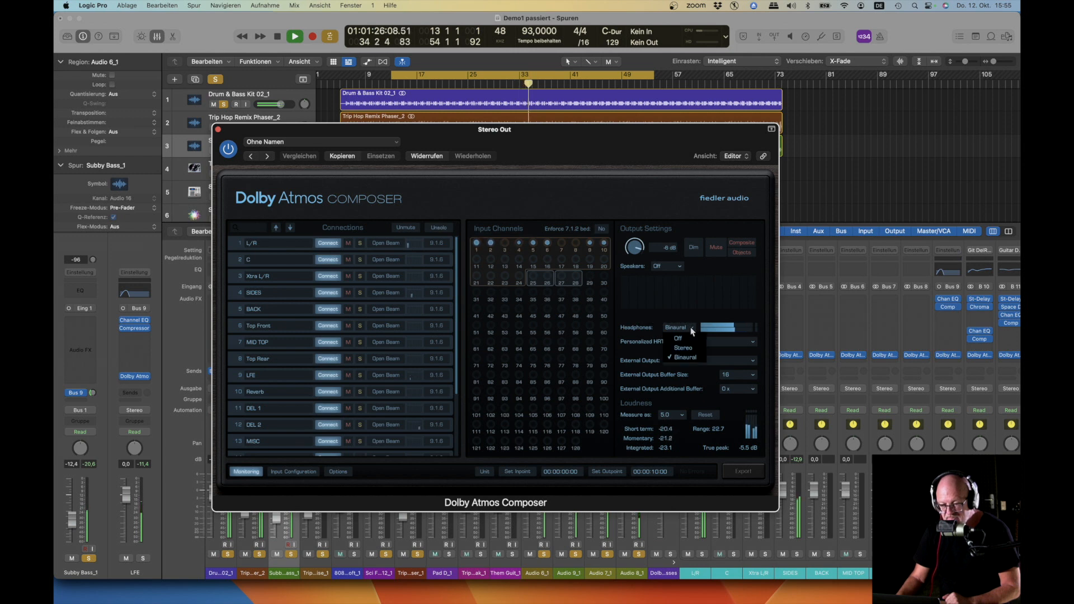
click(689, 348)
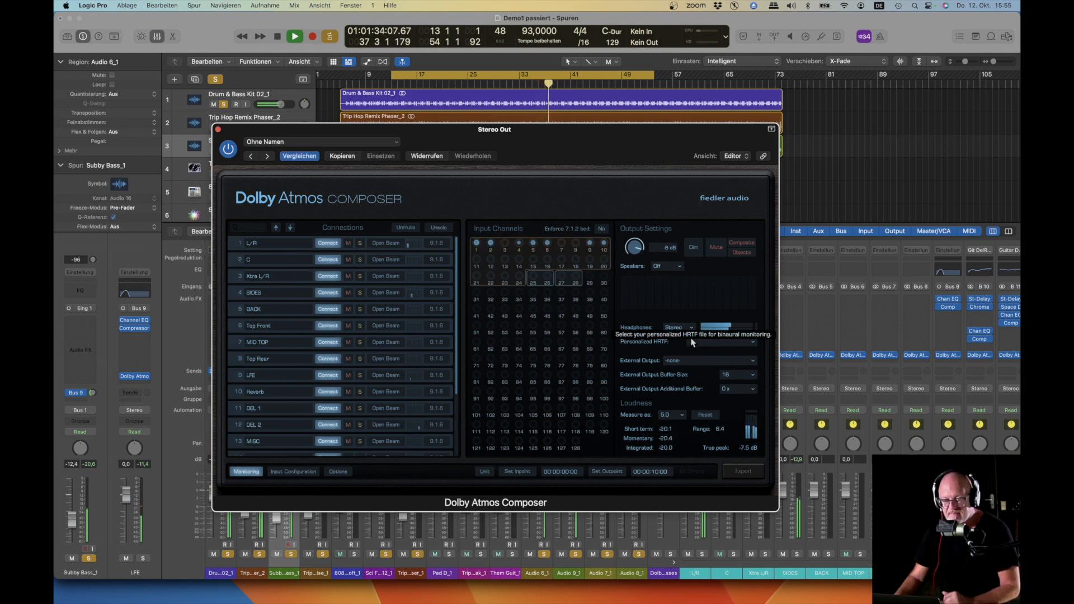
click(692, 328)
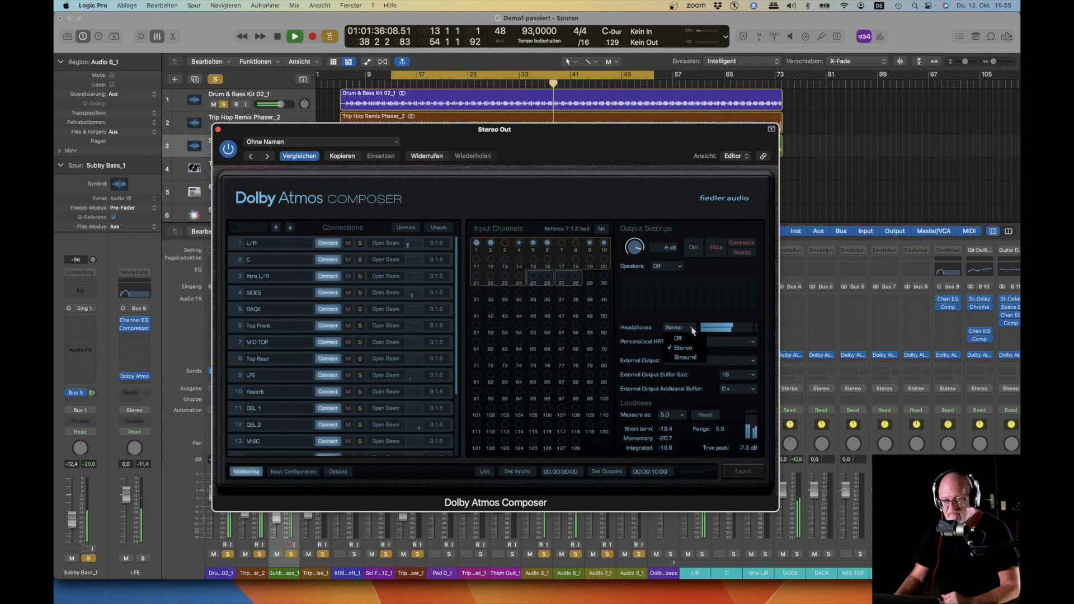
click(694, 360)
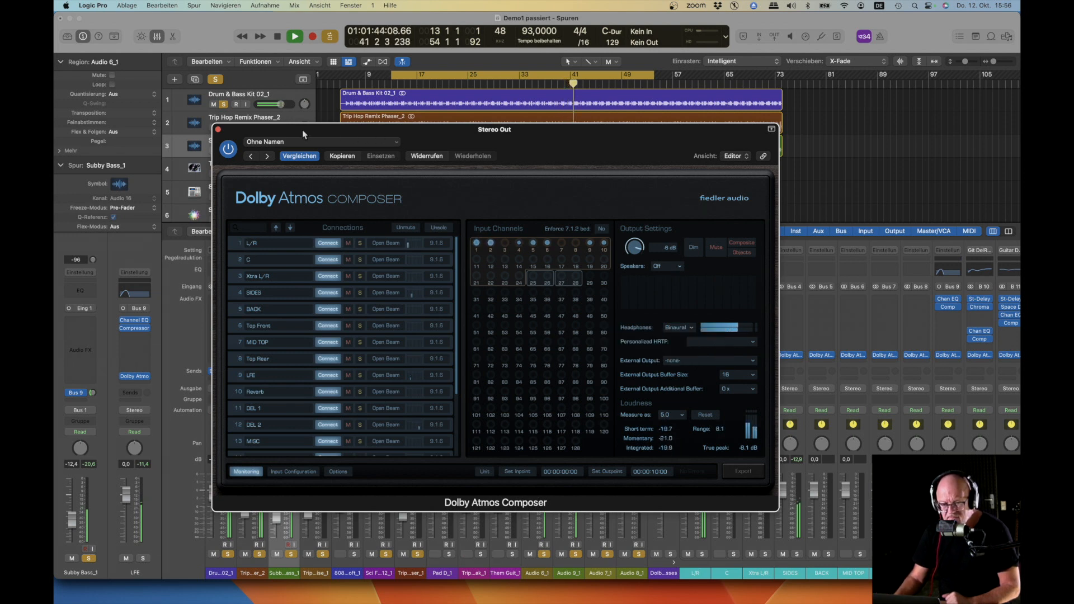
click(218, 130)
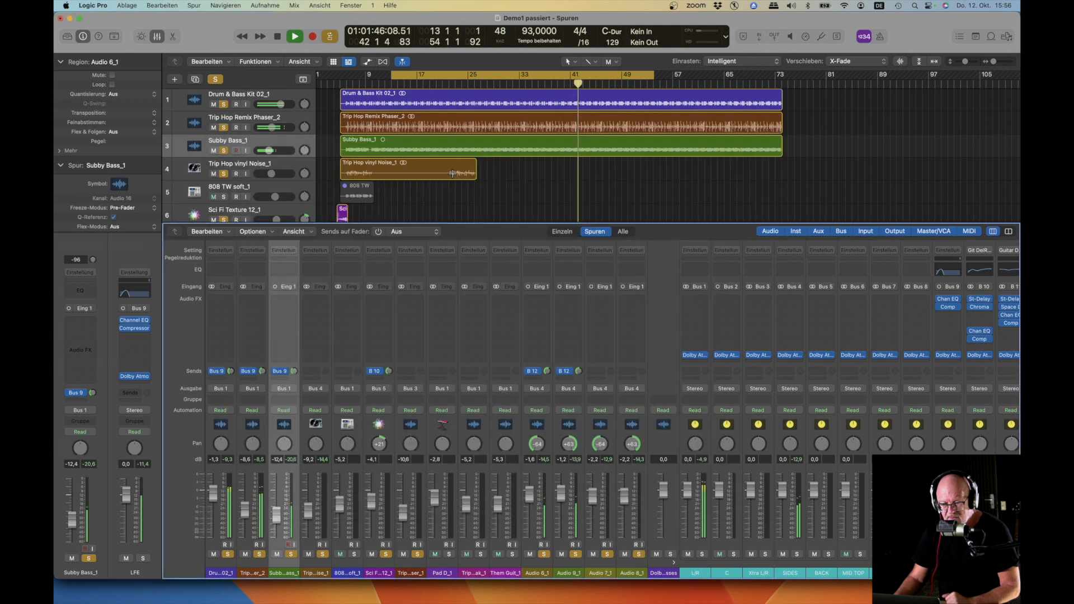
Solo Pad D_1, set the cycle range to its region and restart playback from there.
scroll(453, 188, down, 6)
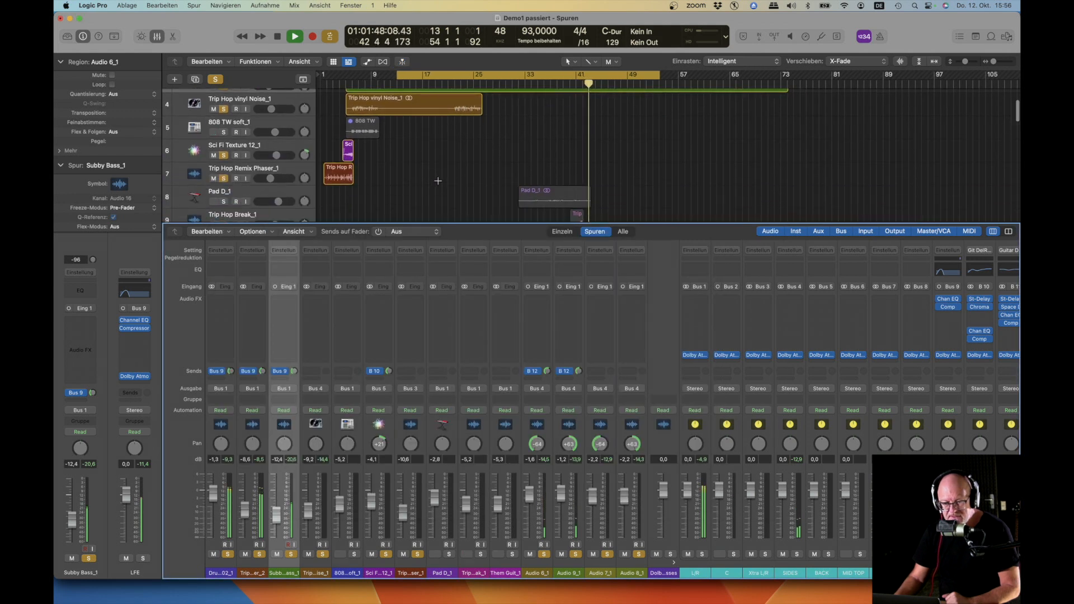
scroll(438, 181, up, 1)
scroll(439, 181, right, 1)
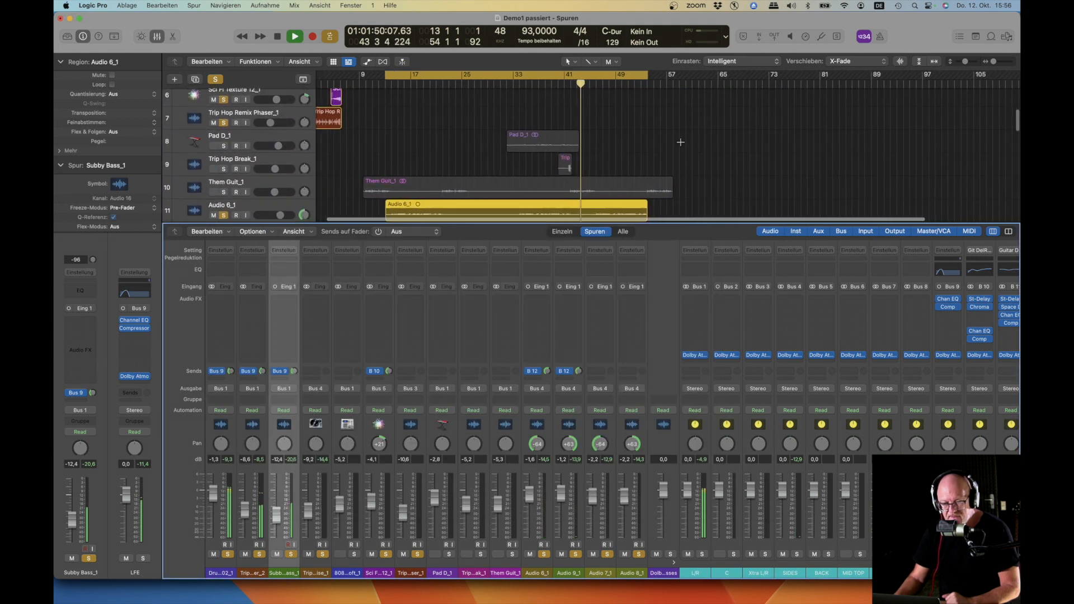
click(280, 136)
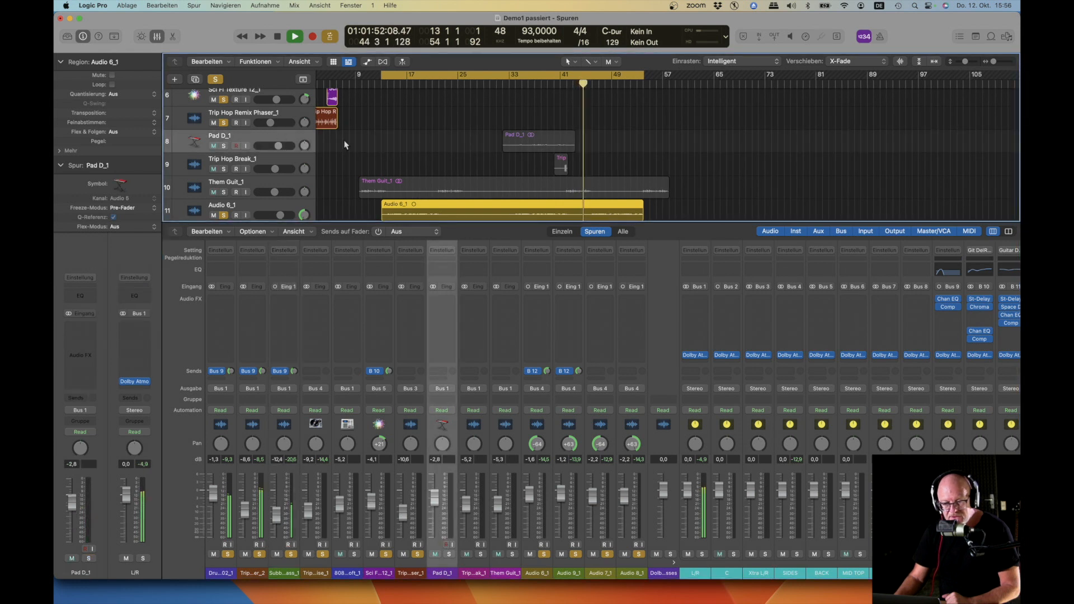
click(541, 134)
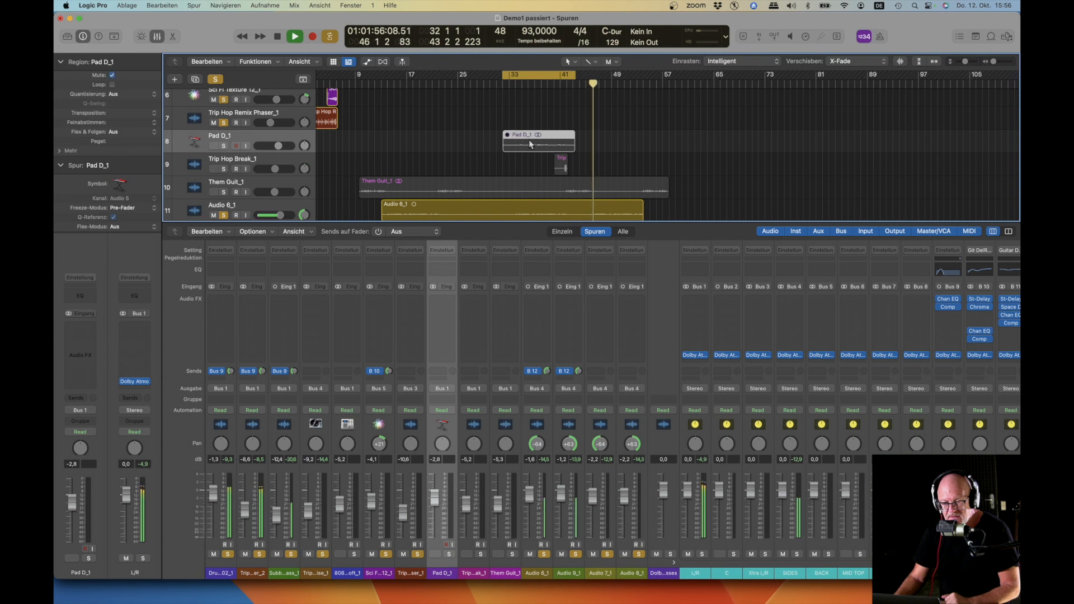
scroll(529, 143, left, 1)
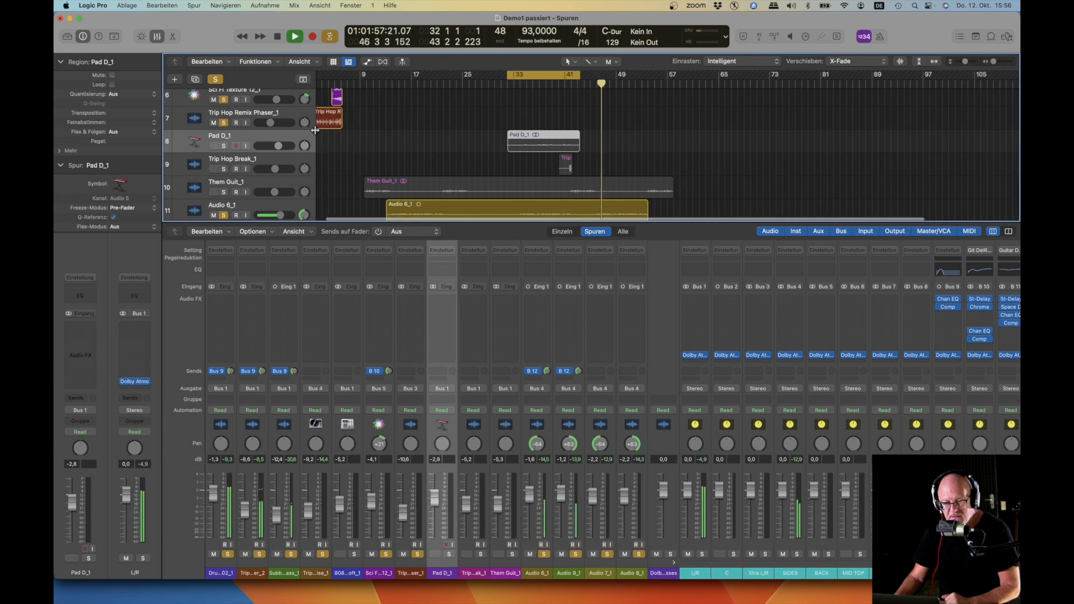
click(223, 146)
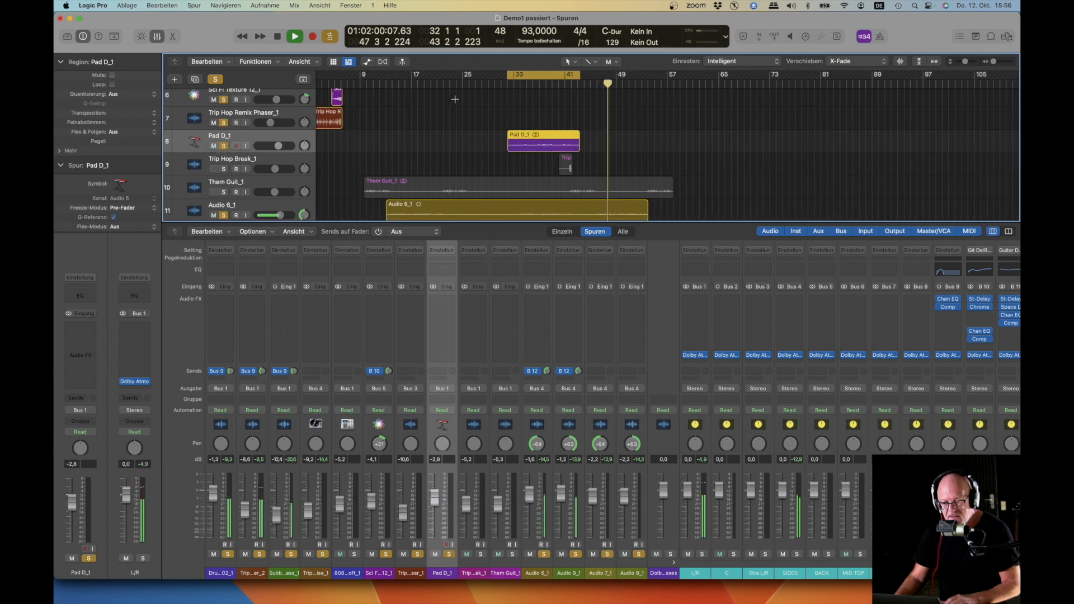
key(space)
key(space)
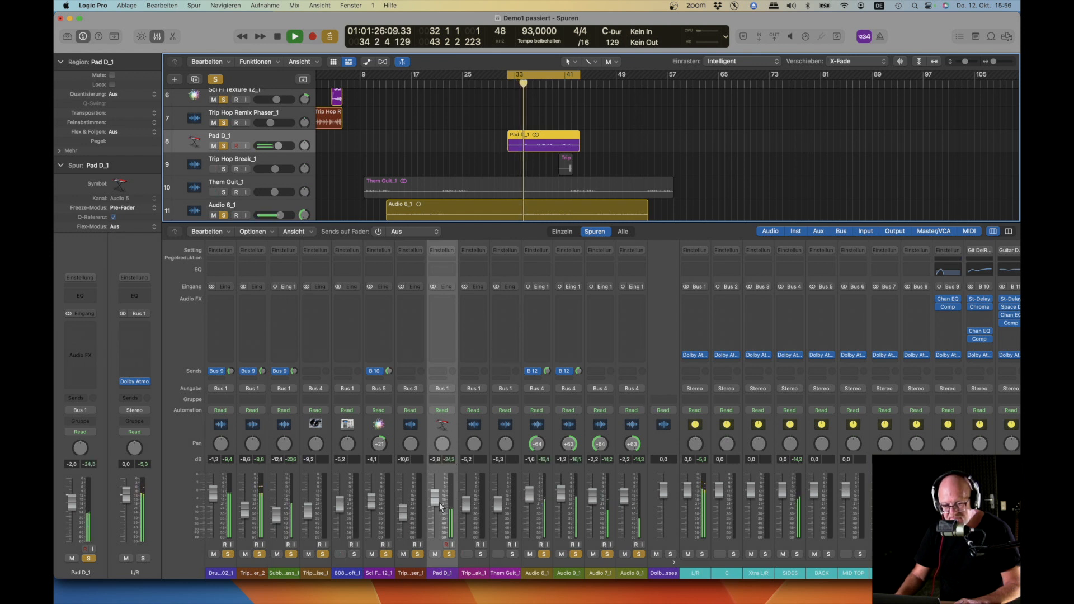
Route the output of Pad D_1 to Bus 8 (Top Rear).
click(444, 388)
mouse_move(470, 429)
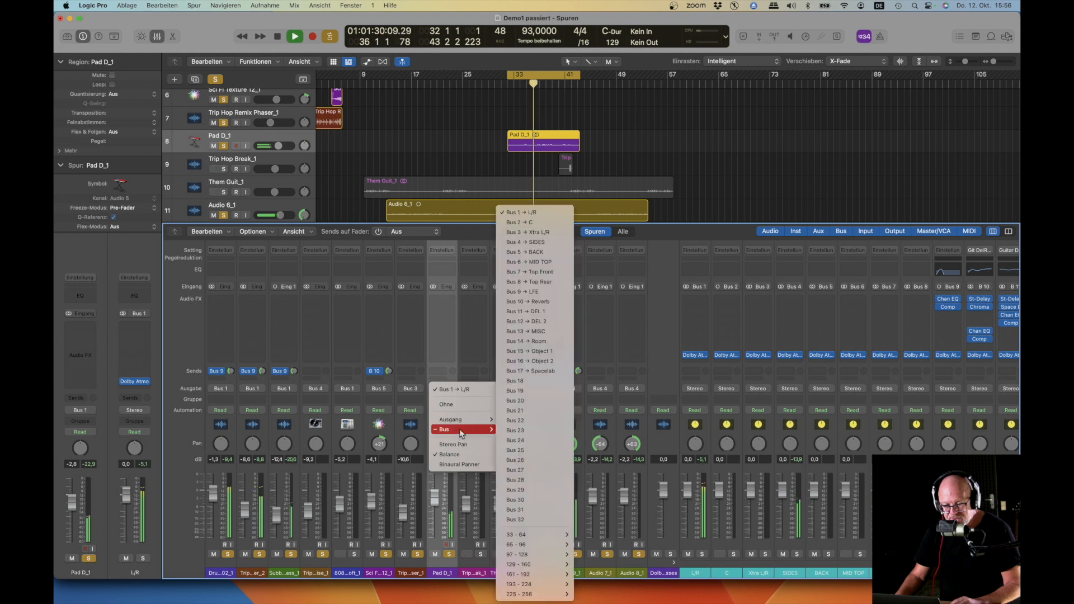
click(550, 282)
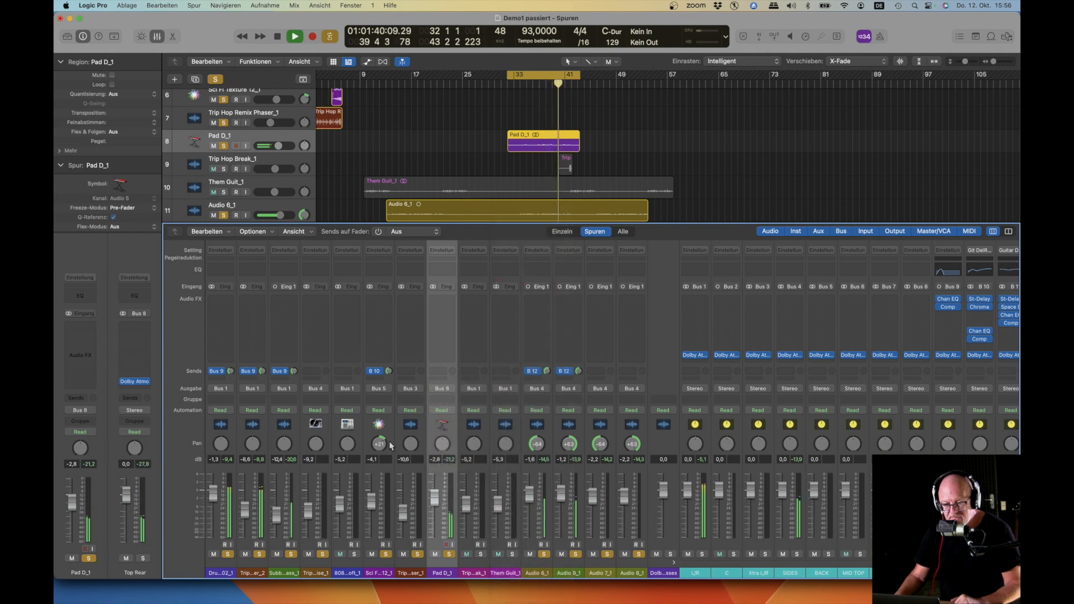
Add a send from Pad D_1 to Bus 13 (MISC) and raise the send level.
click(440, 372)
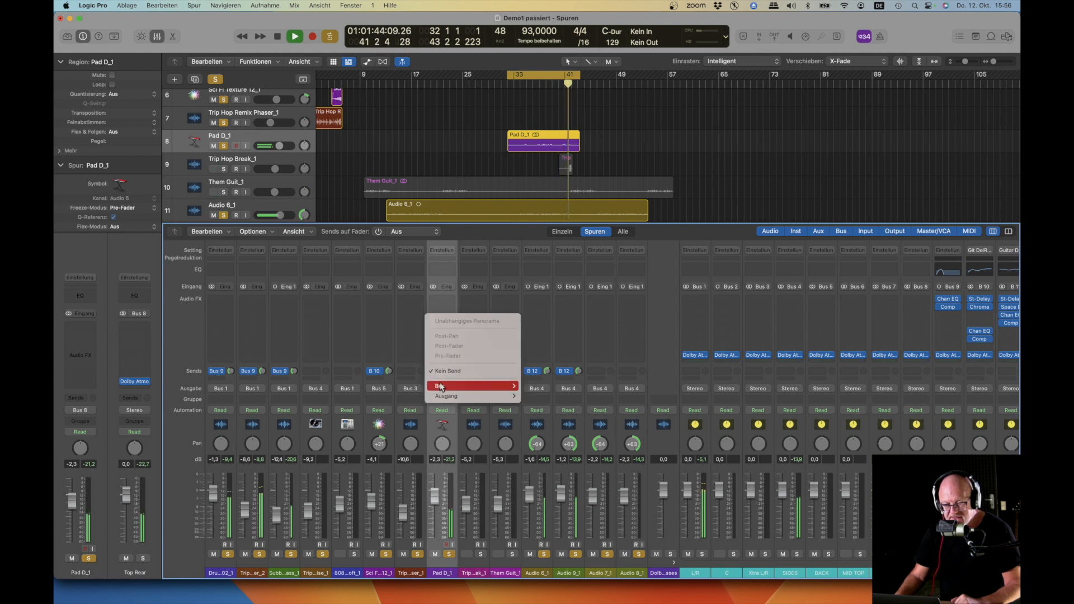
mouse_move(448, 386)
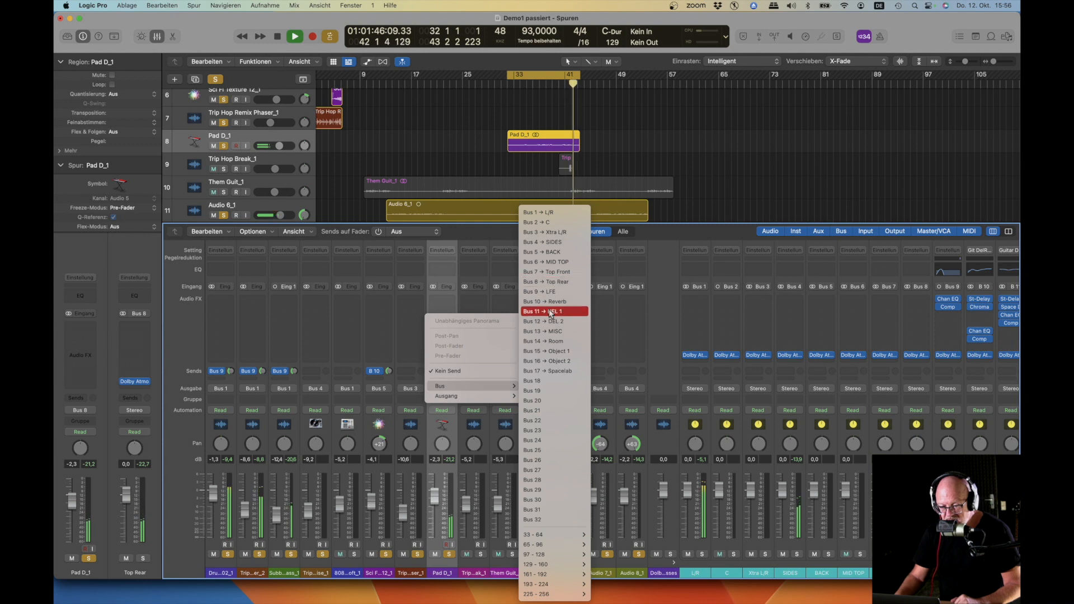
click(550, 332)
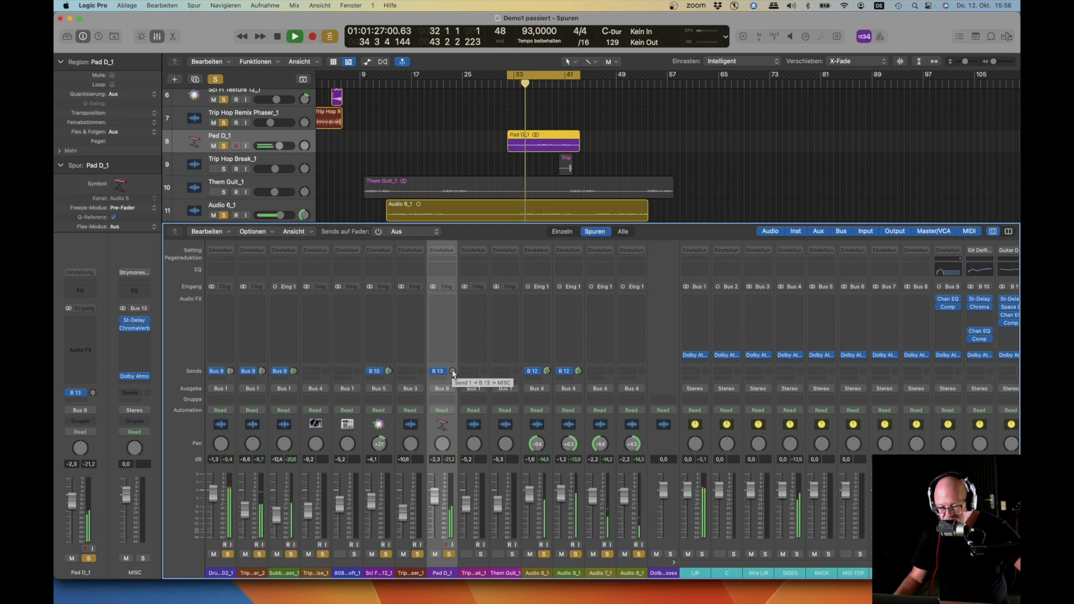
drag(452, 374, 447, 337)
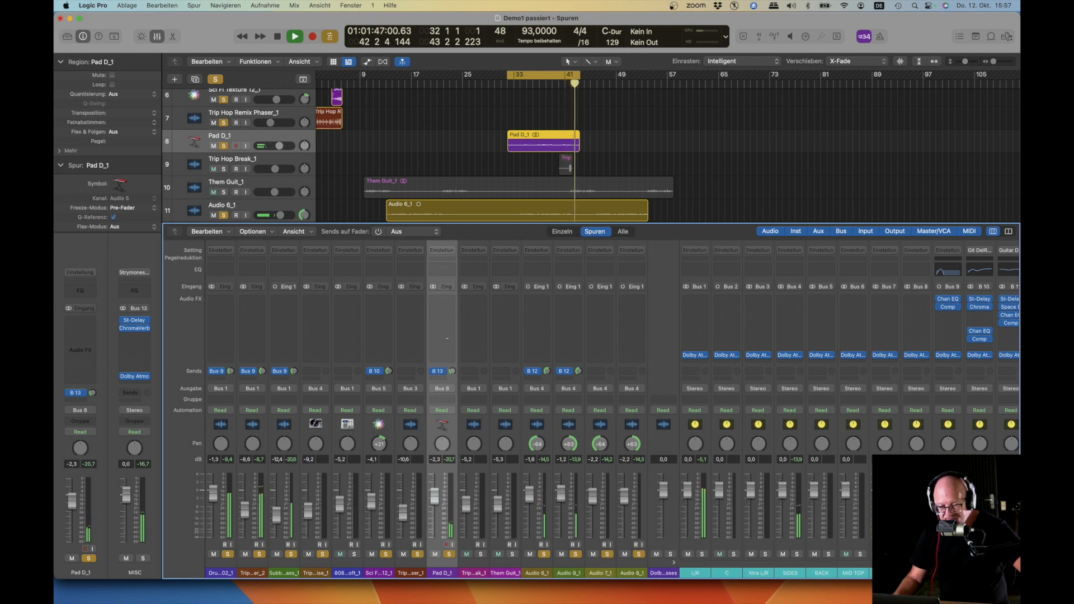
Solo Trip Hop Break_1 and set the cycle range to its region.
click(286, 162)
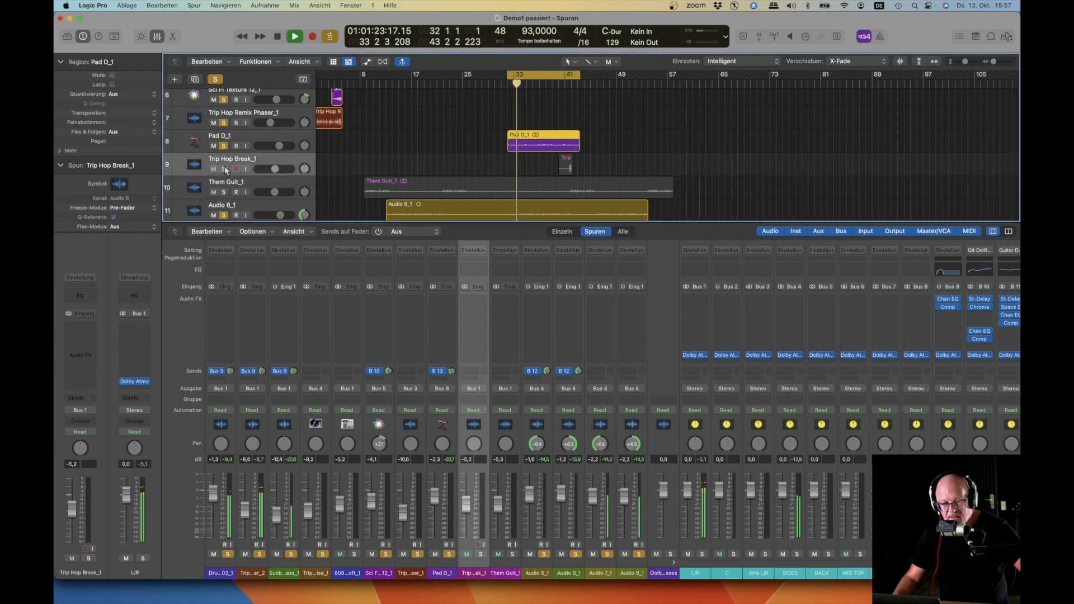
key(s)
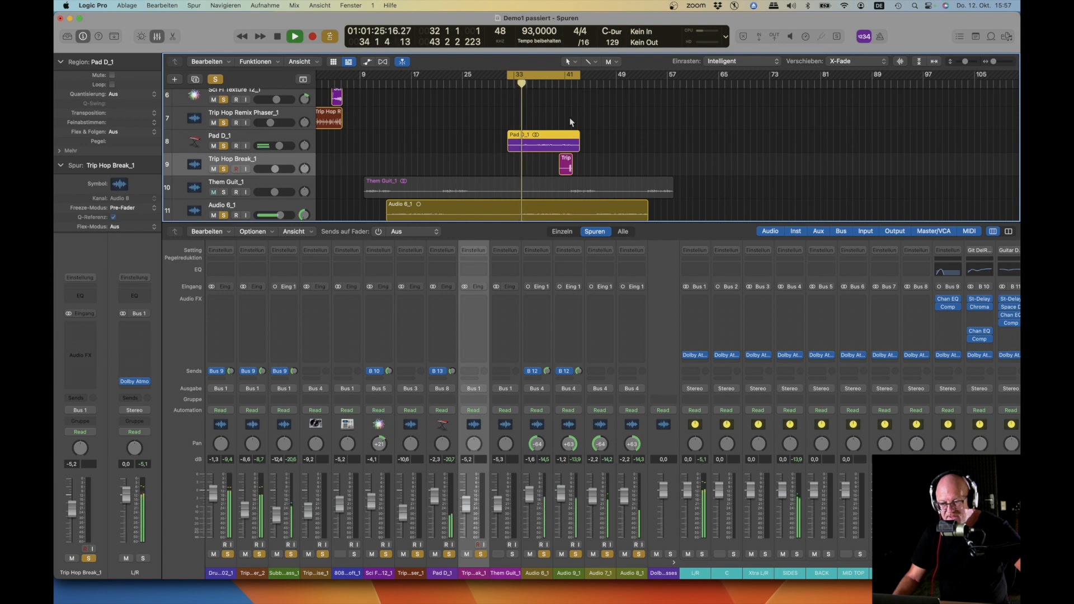
click(565, 160)
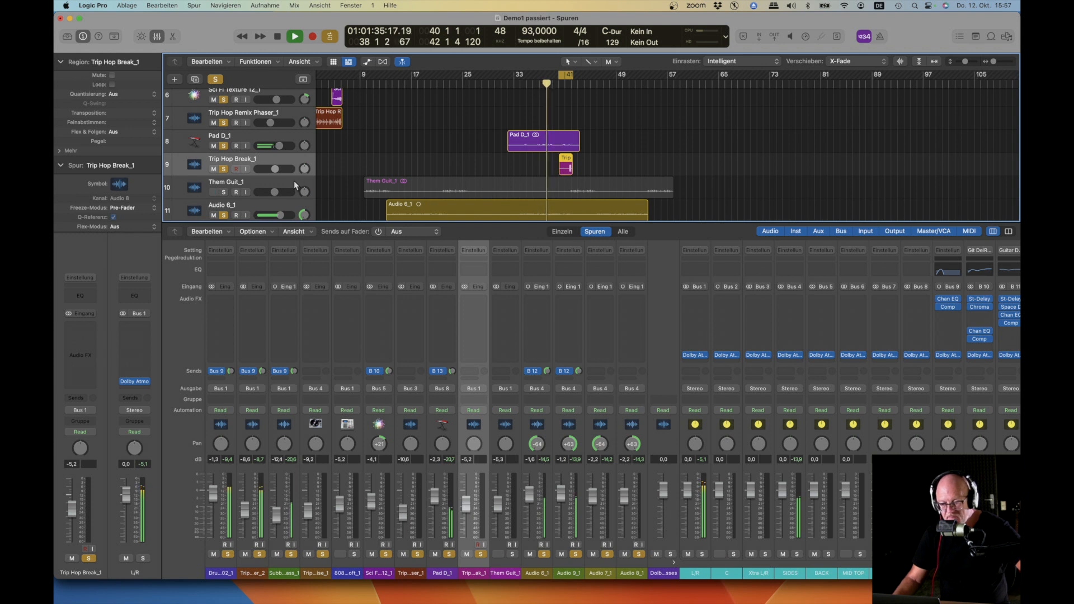
Set the volume of Drum & Bass Kit 02_1 to 0.0 dB and Trip Hop Remix Phaser_2 to -7.2 dB.
scroll(280, 163, up, 5)
scroll(280, 163, down, 1)
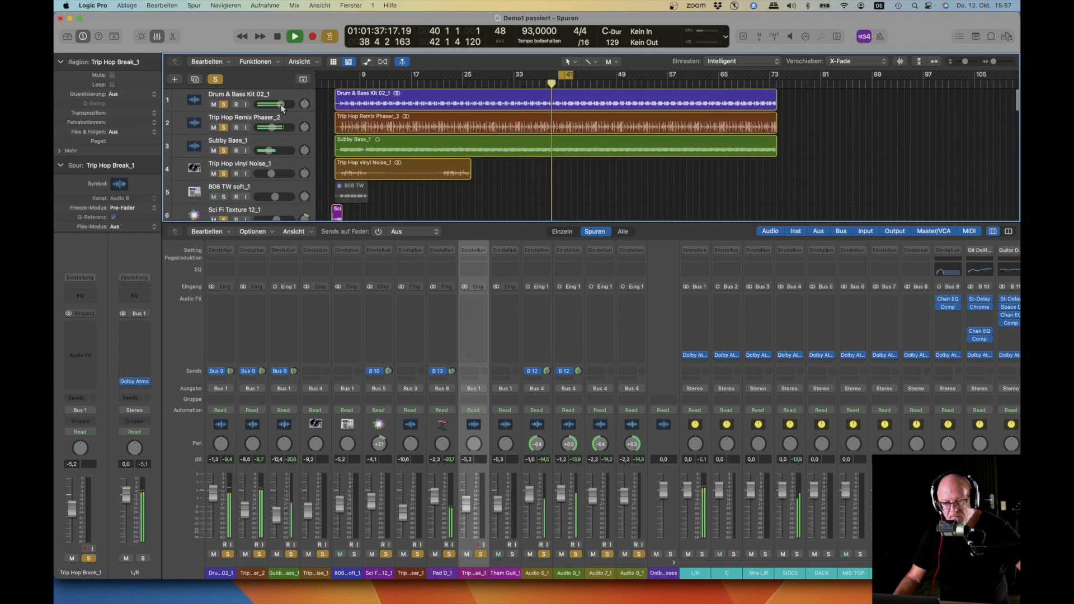
drag(280, 105, 278, 128)
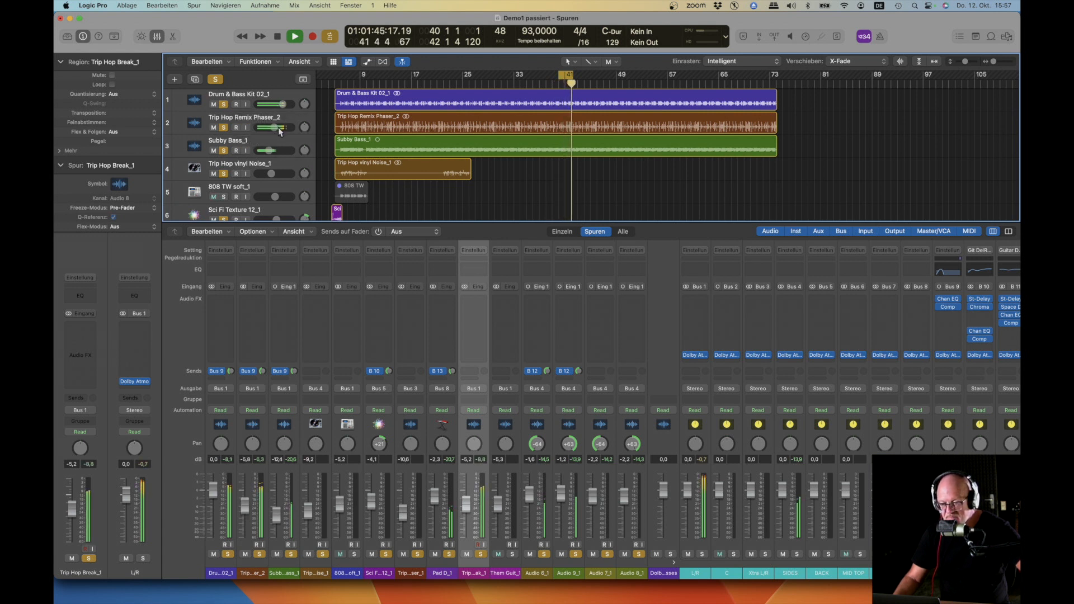
drag(279, 129, 280, 129)
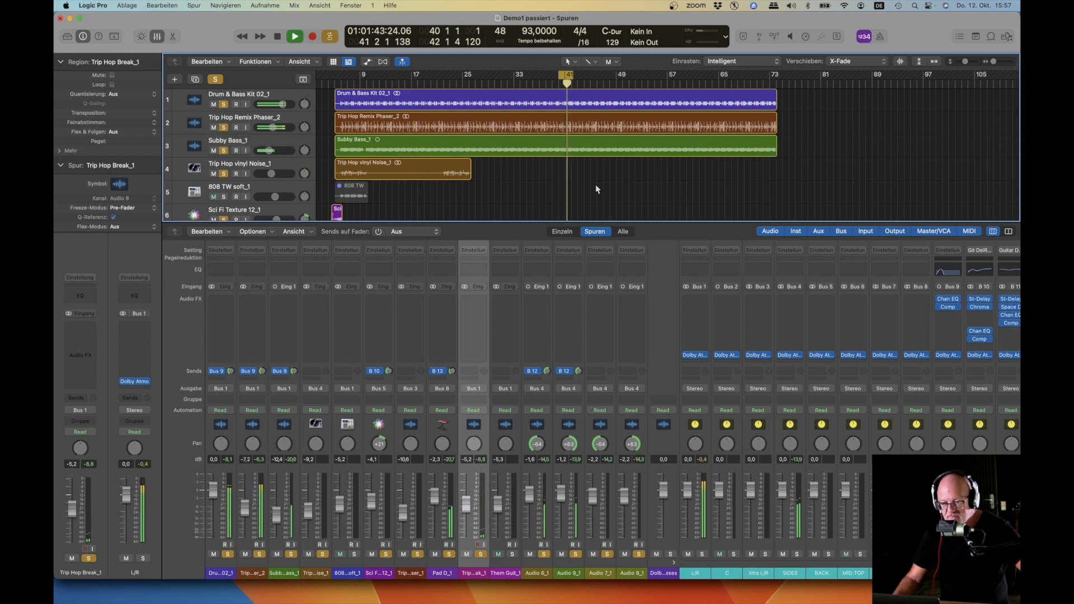
Lower the volume of Trip Hop Break_1 to -8.8 dB.
scroll(598, 189, down, 5)
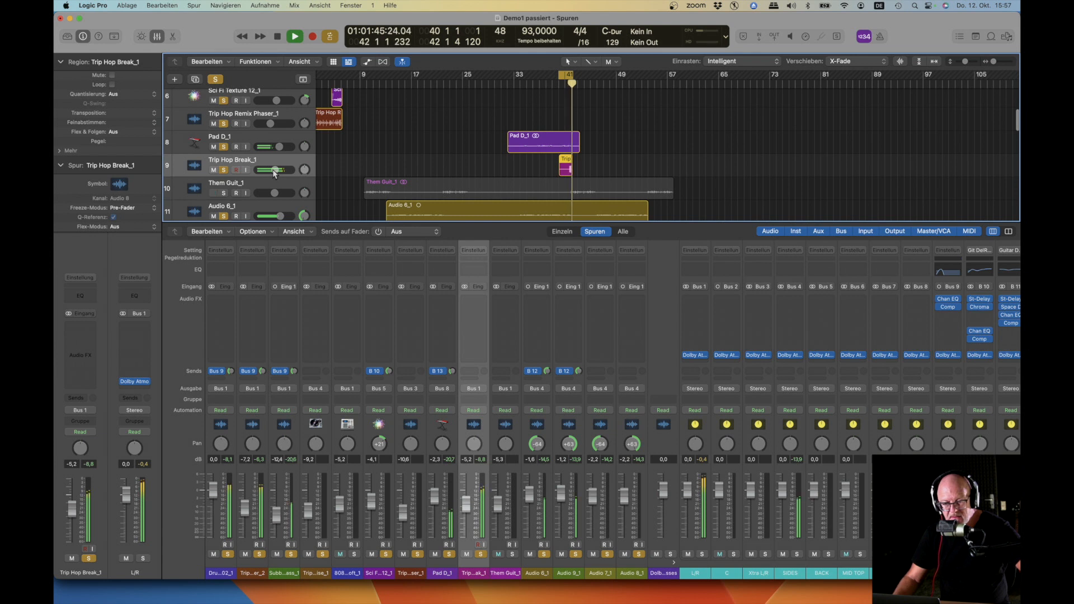
drag(274, 172, 271, 172)
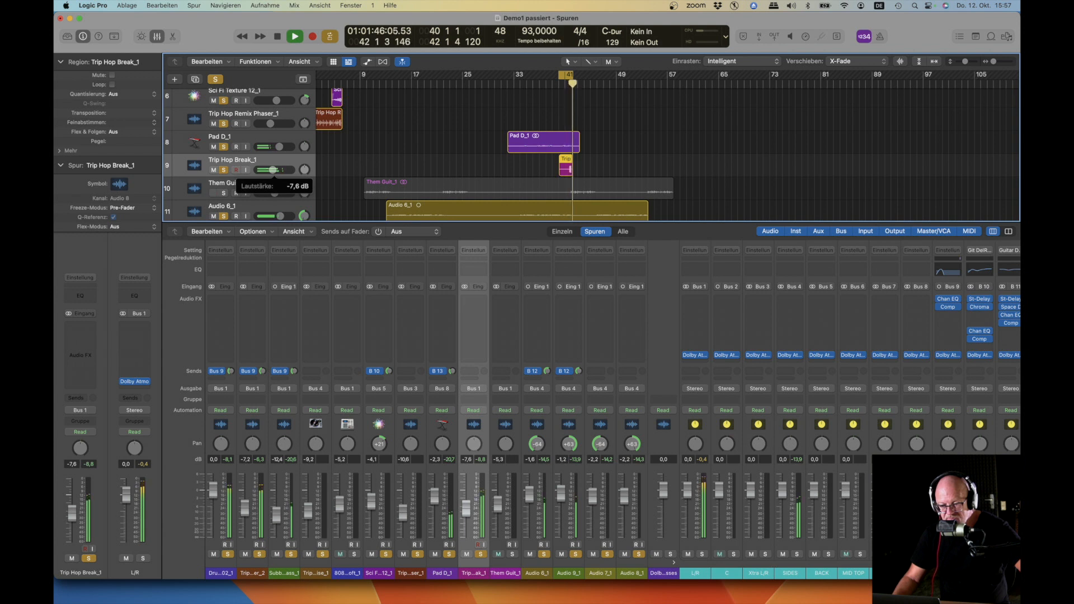
drag(271, 170, 271, 169)
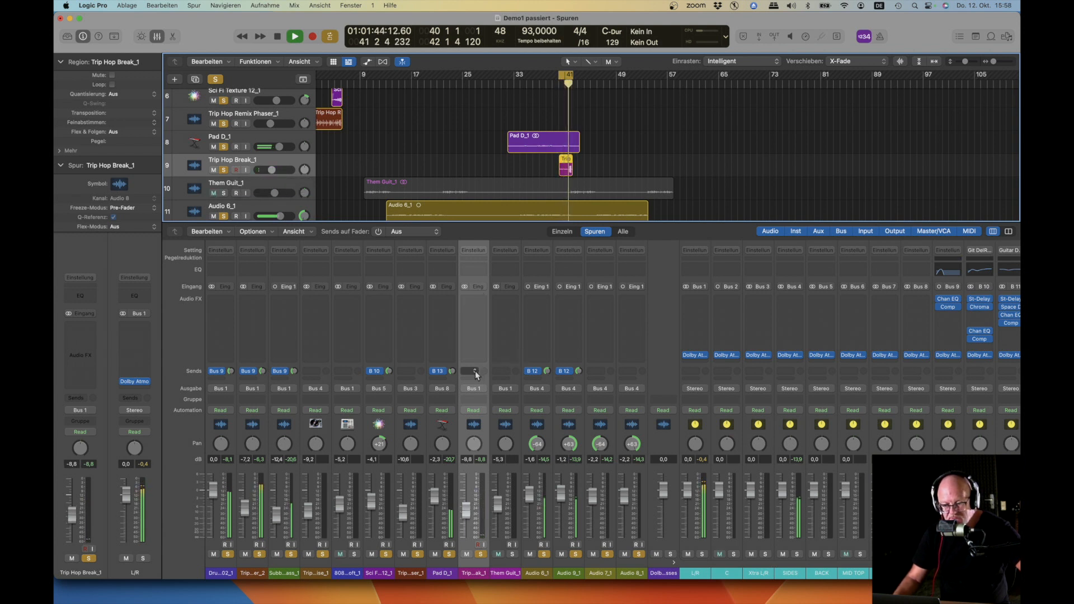
Route the output of Trip Hop Break_1 to Bus 3 (Xtra L/R) and lower its volume to -14.0 dB.
click(474, 388)
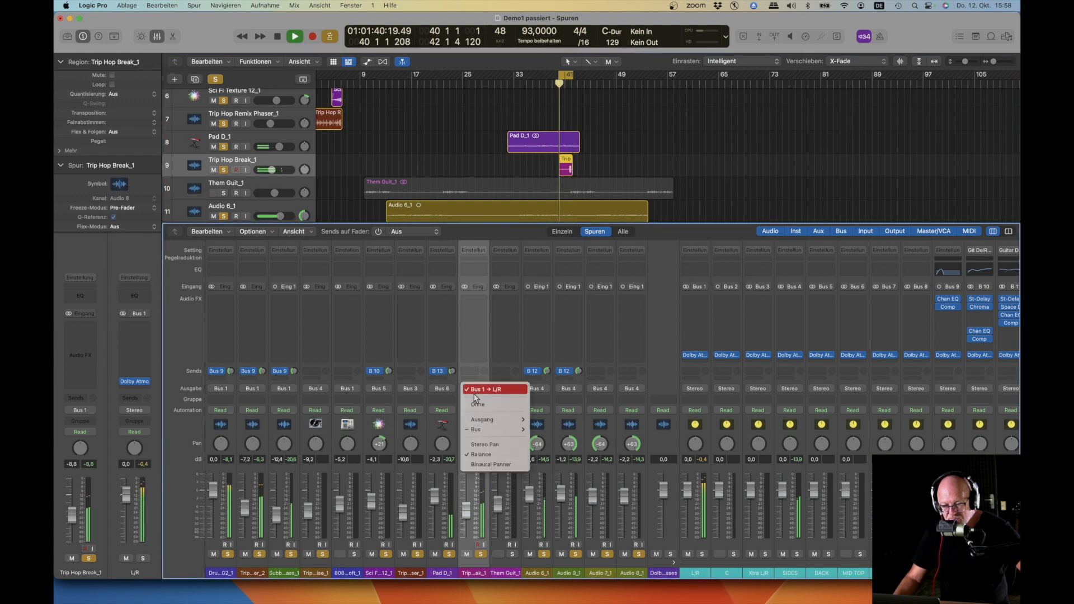
mouse_move(479, 423)
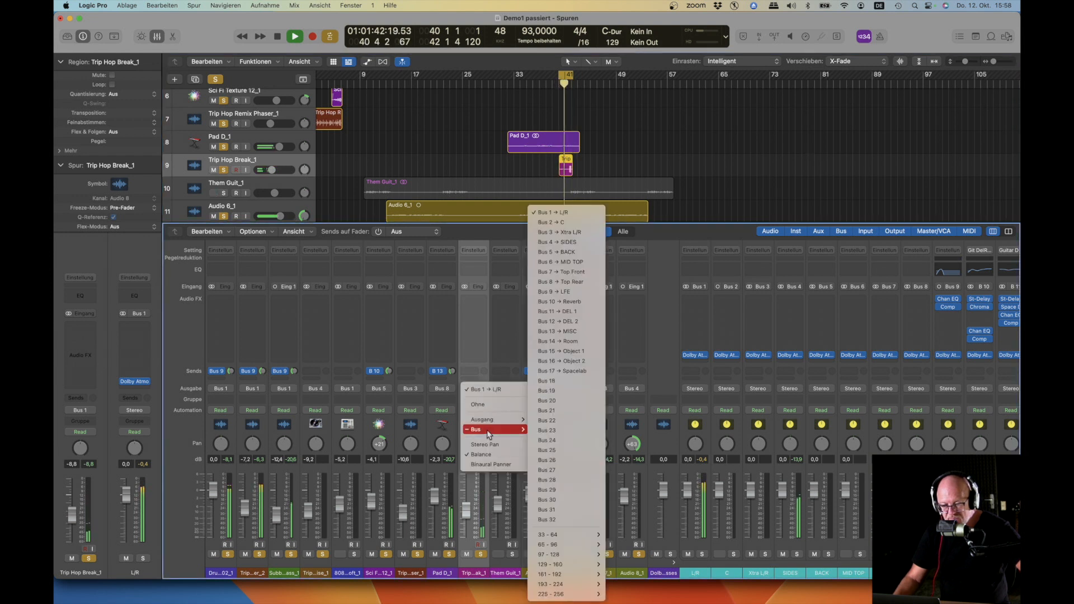
click(589, 236)
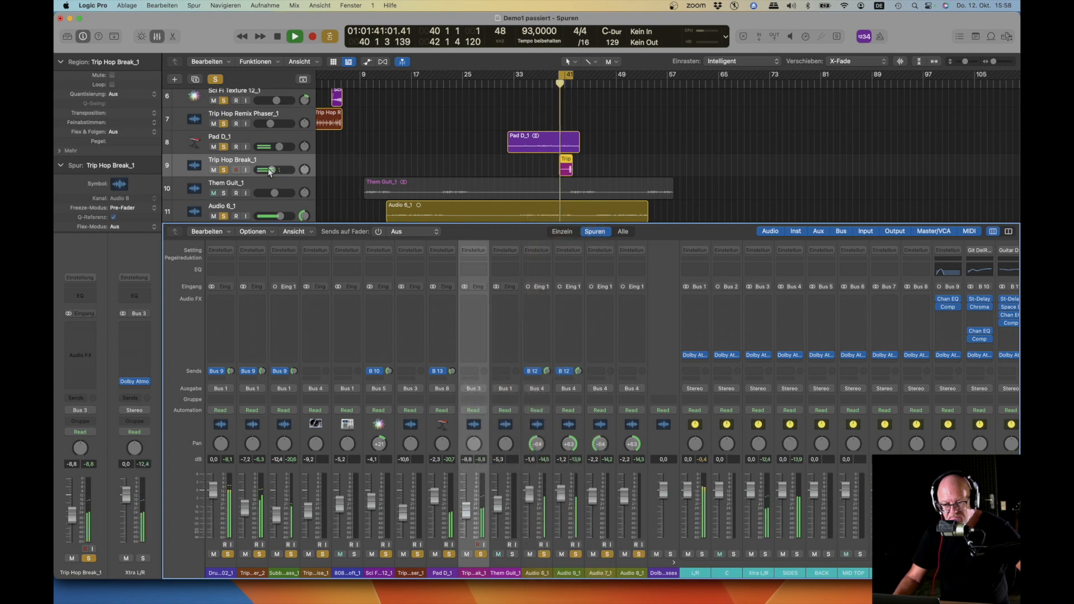
drag(268, 171, 271, 171)
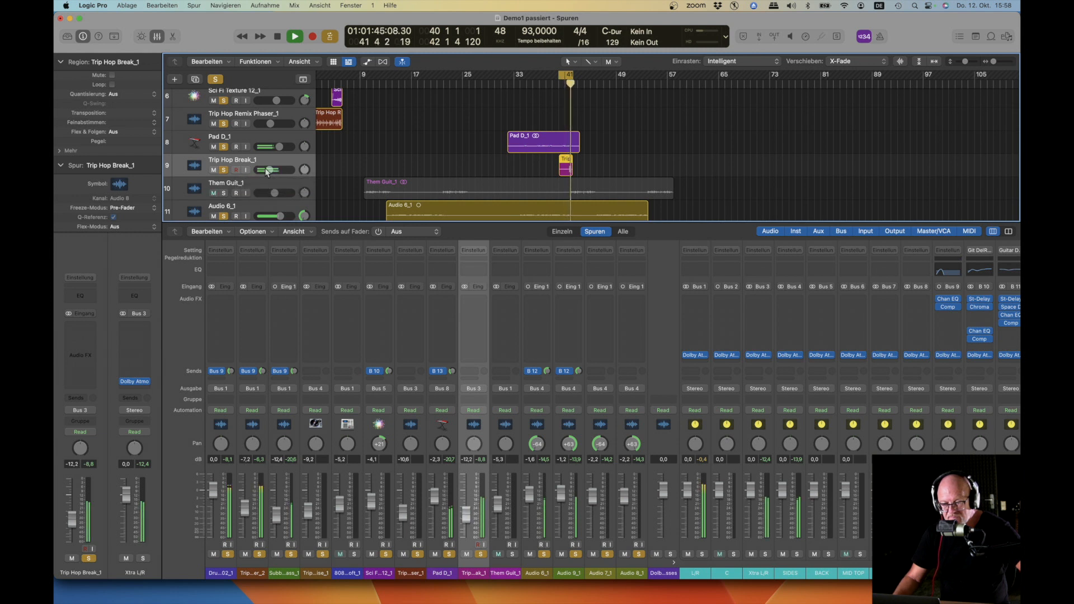
drag(268, 170, 266, 172)
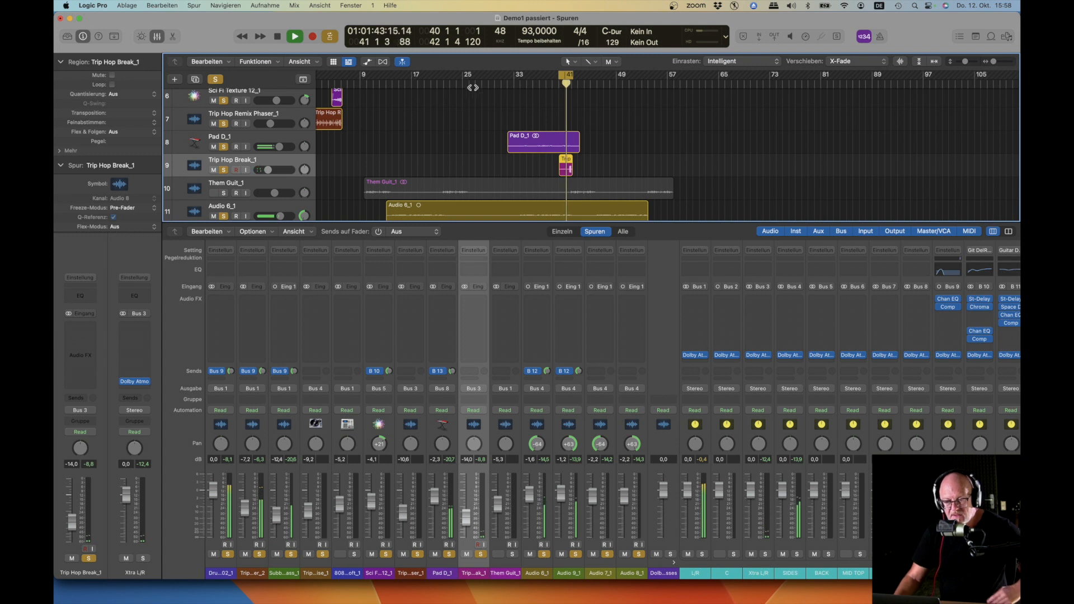
Stop playback and set the cycle range to the full Drum & Bass Kit 02_1 region.
scroll(474, 102, up, 2)
scroll(474, 102, up, 1)
key(space)
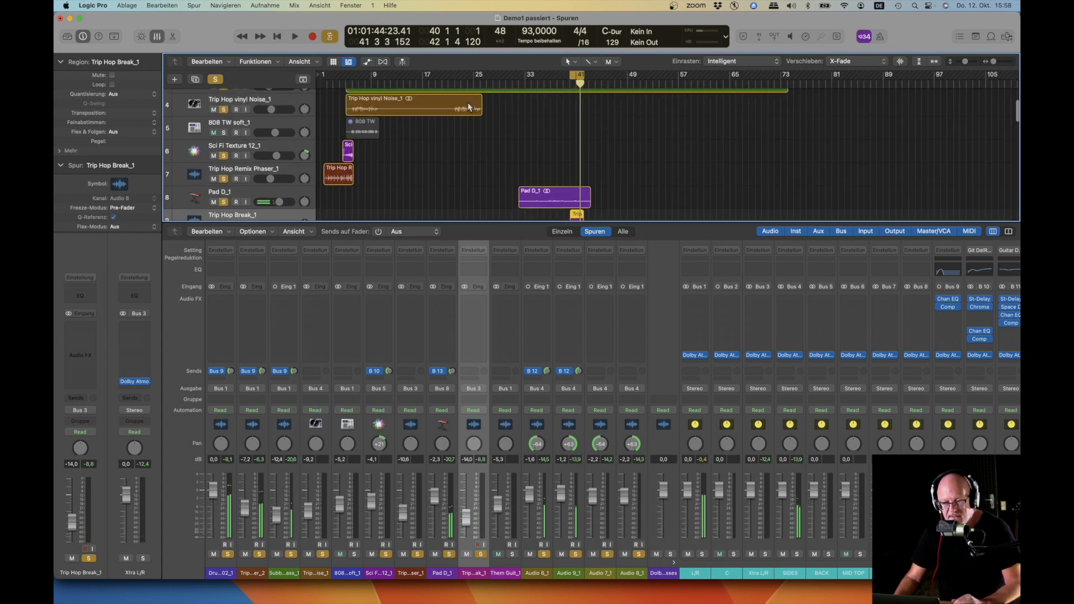
scroll(468, 103, up, 3)
click(468, 102)
key(cmd+u)
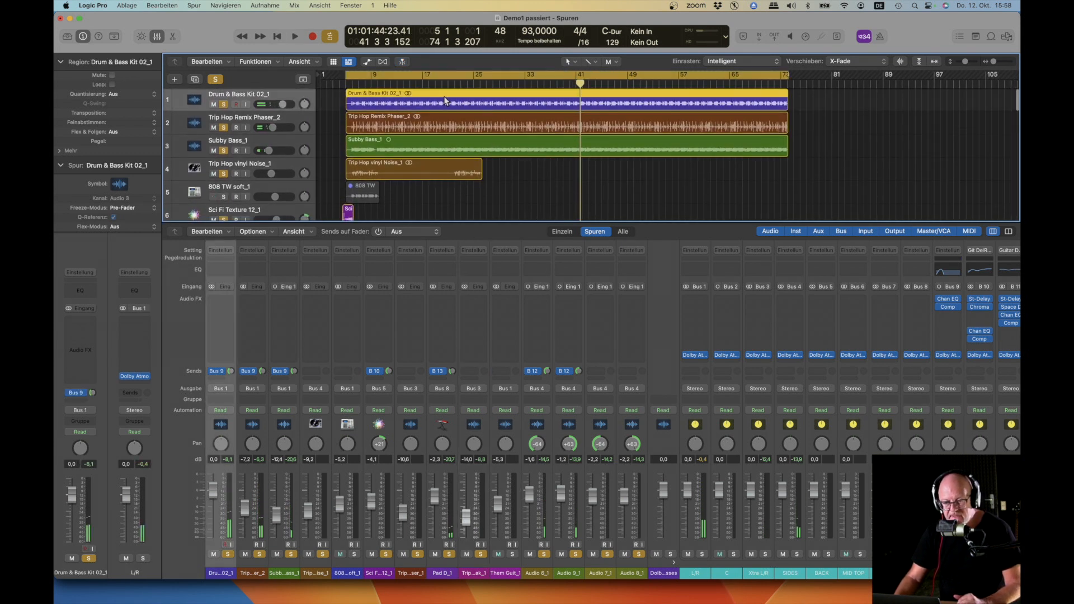
Extend the start of the cycle range to bar 1 and play the song with all track solos cleared.
scroll(406, 197, down, 10)
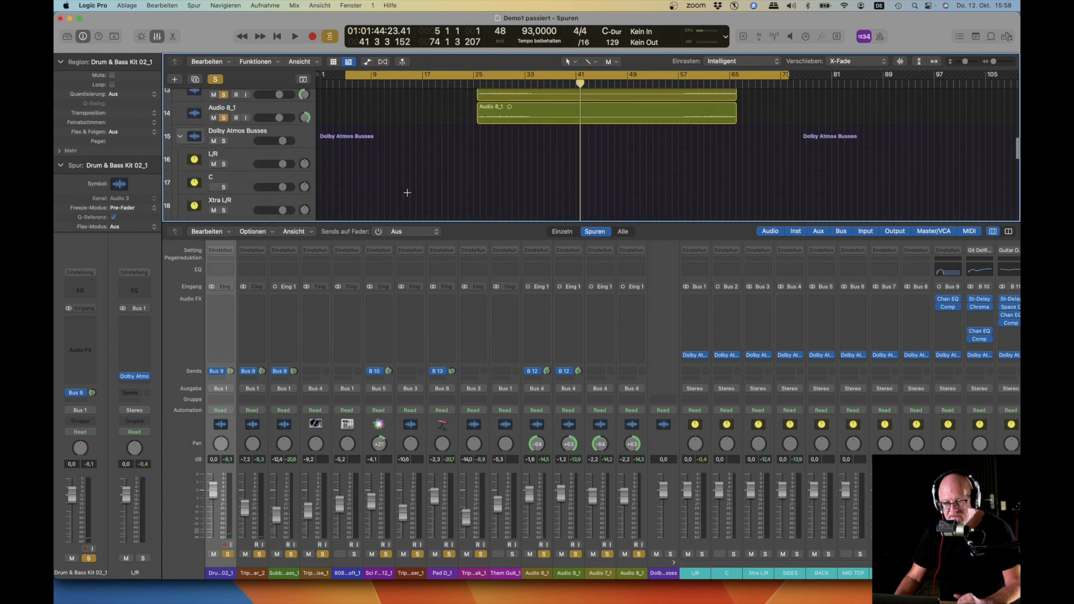
scroll(407, 193, up, 10)
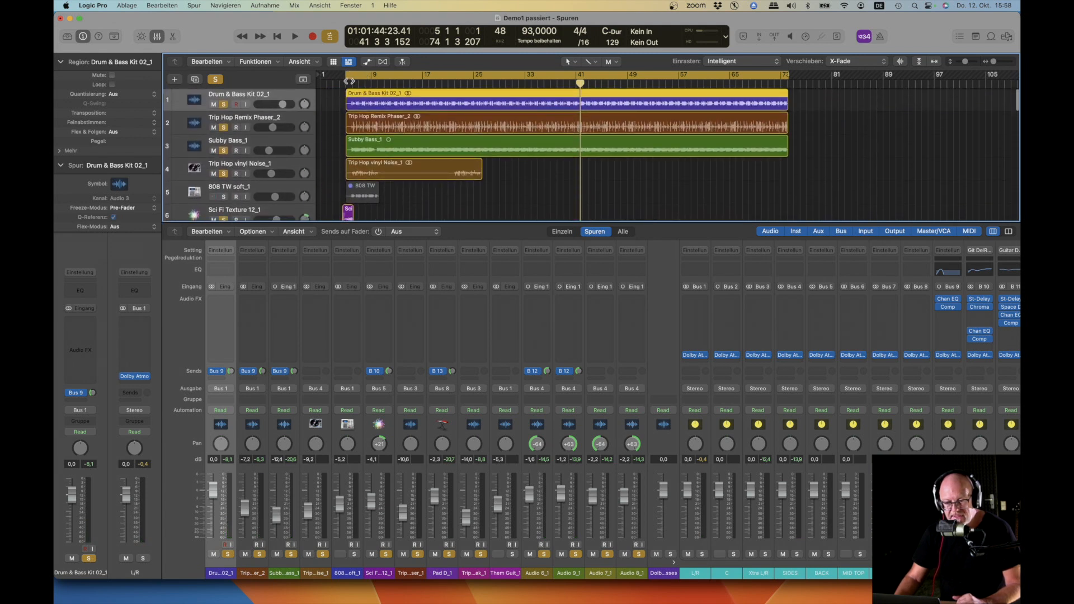
drag(347, 75, 307, 77)
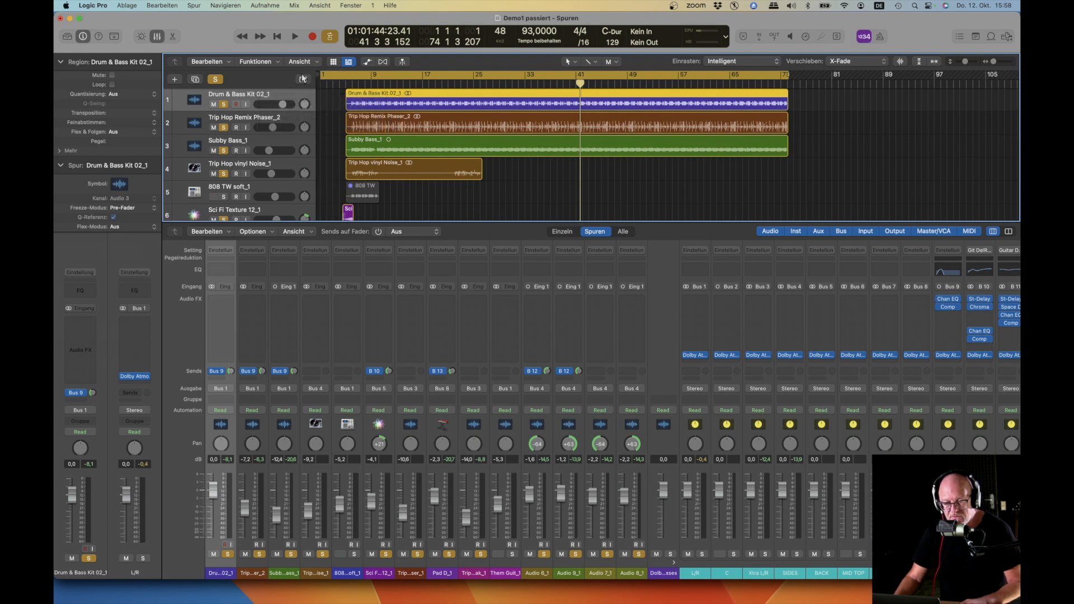
click(216, 81)
key(space)
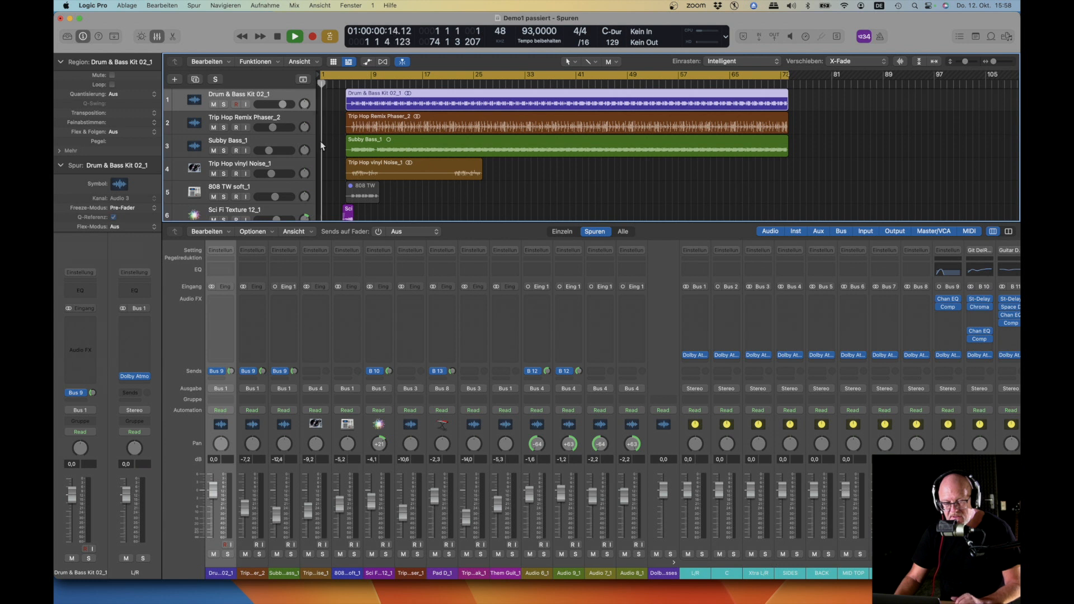
Select the Them Guit_1 region and route the track's output to Bus 3 (Xtra L/R).
scroll(365, 144, down, 5)
scroll(392, 139, down, 3)
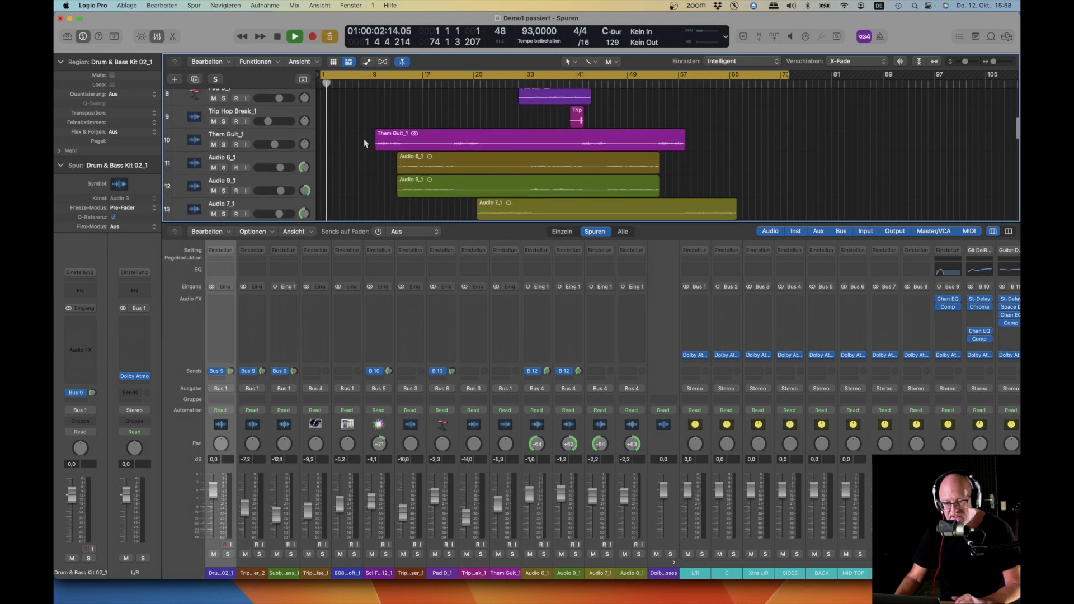
click(424, 132)
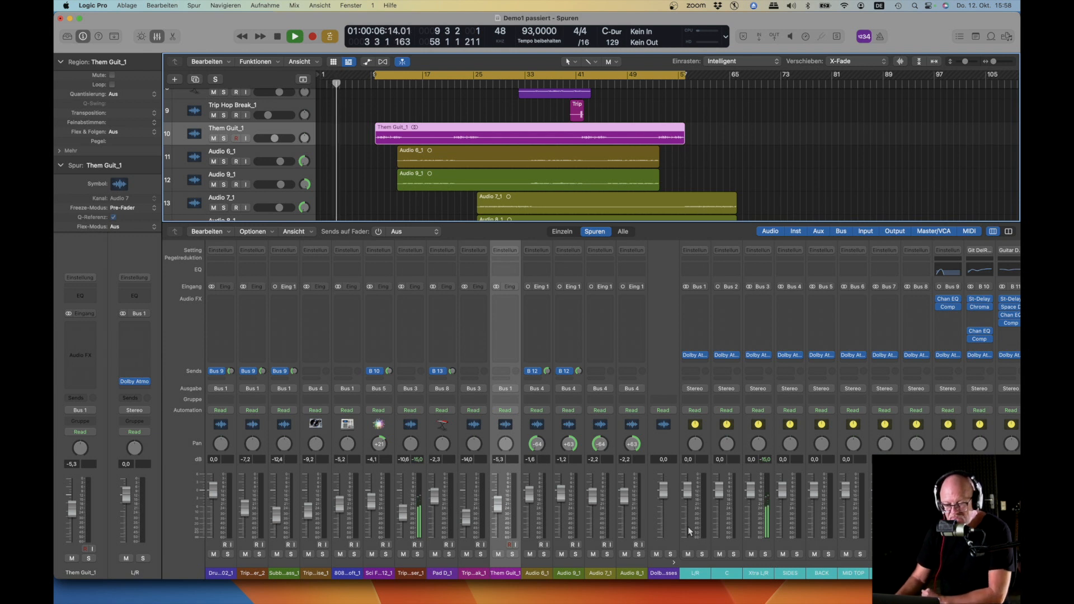
click(510, 390)
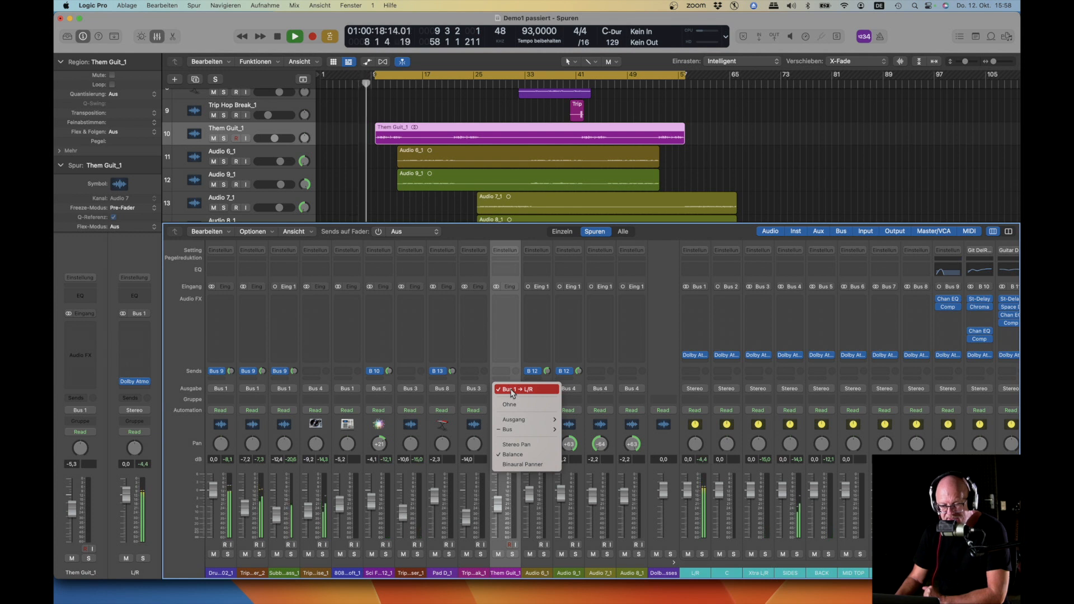
mouse_move(526, 429)
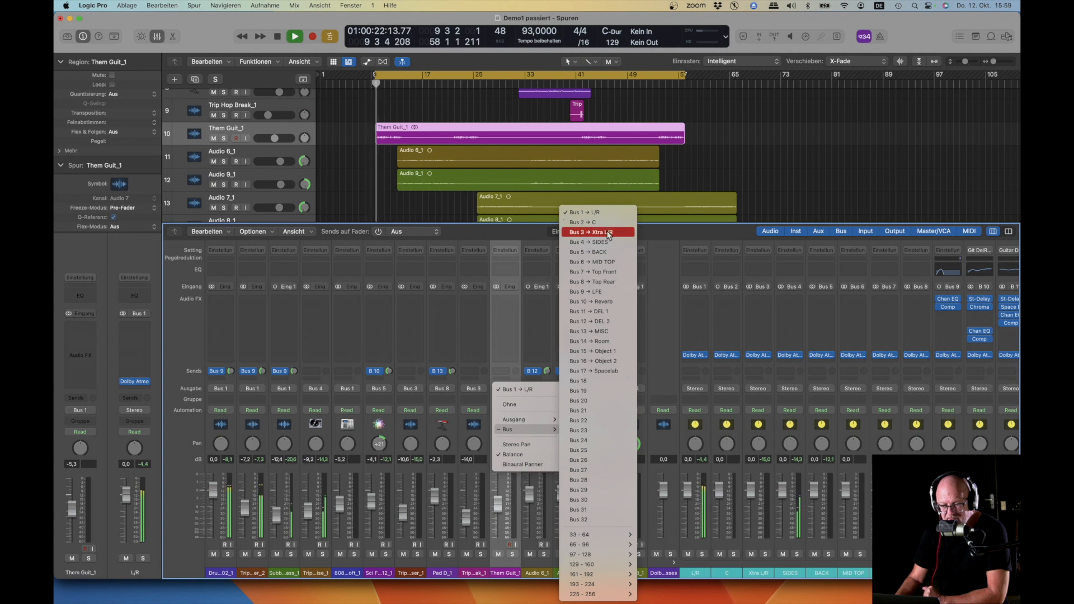
click(608, 232)
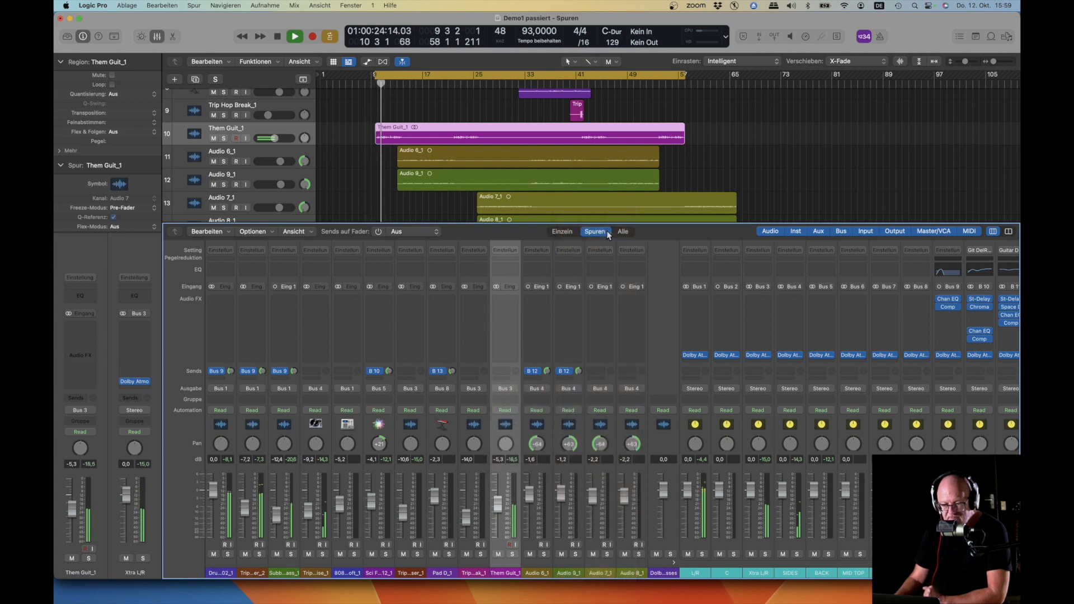
Compare the output of Them Guit_1 on Bus 1 (L/R) and return it to Bus 3 (Xtra L/R).
click(512, 390)
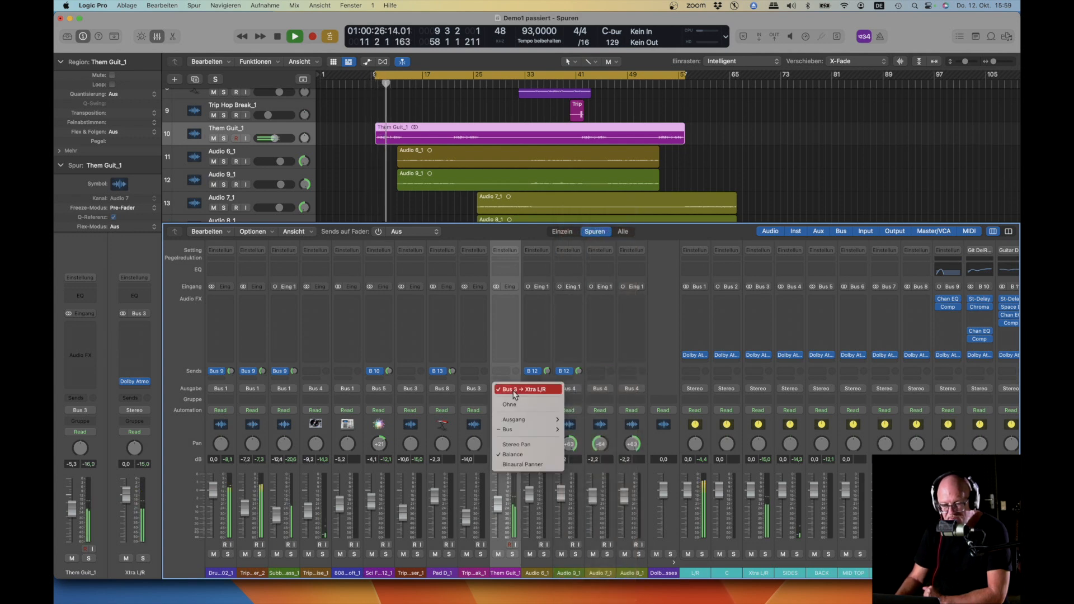
mouse_move(525, 429)
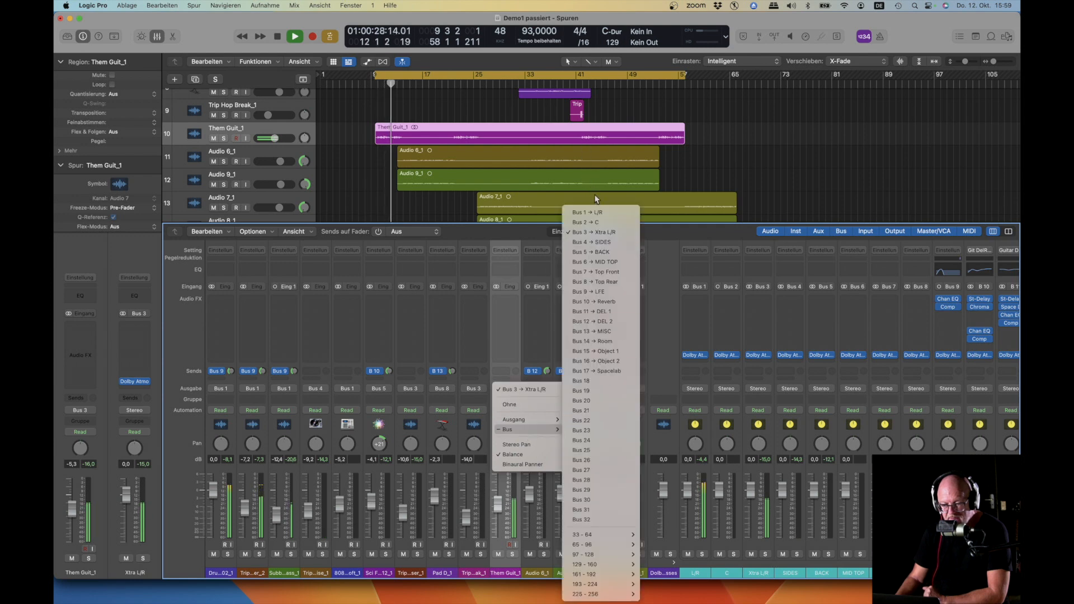
click(597, 212)
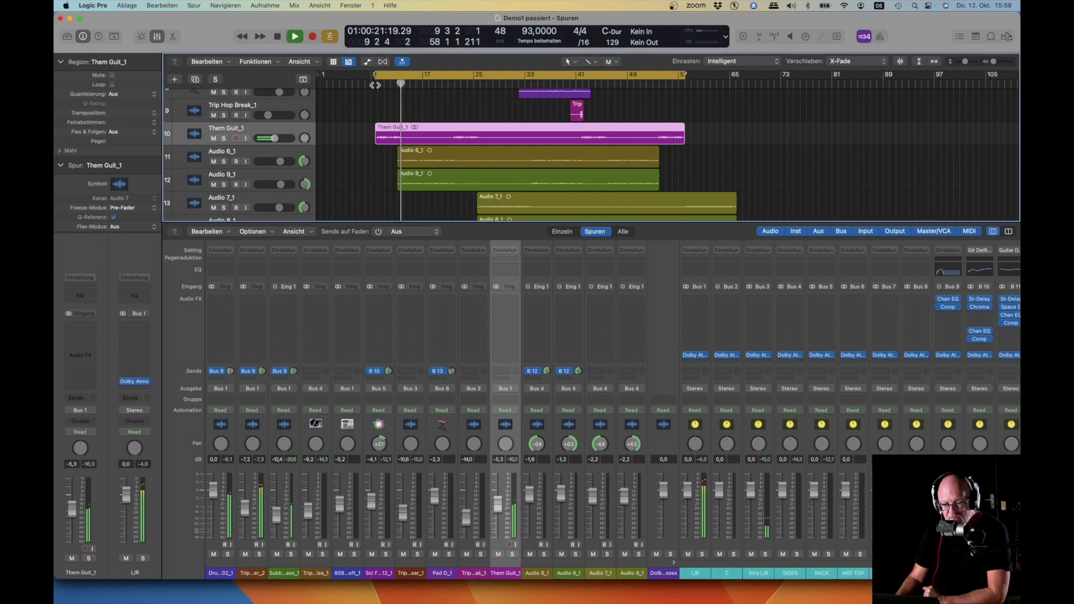
click(505, 388)
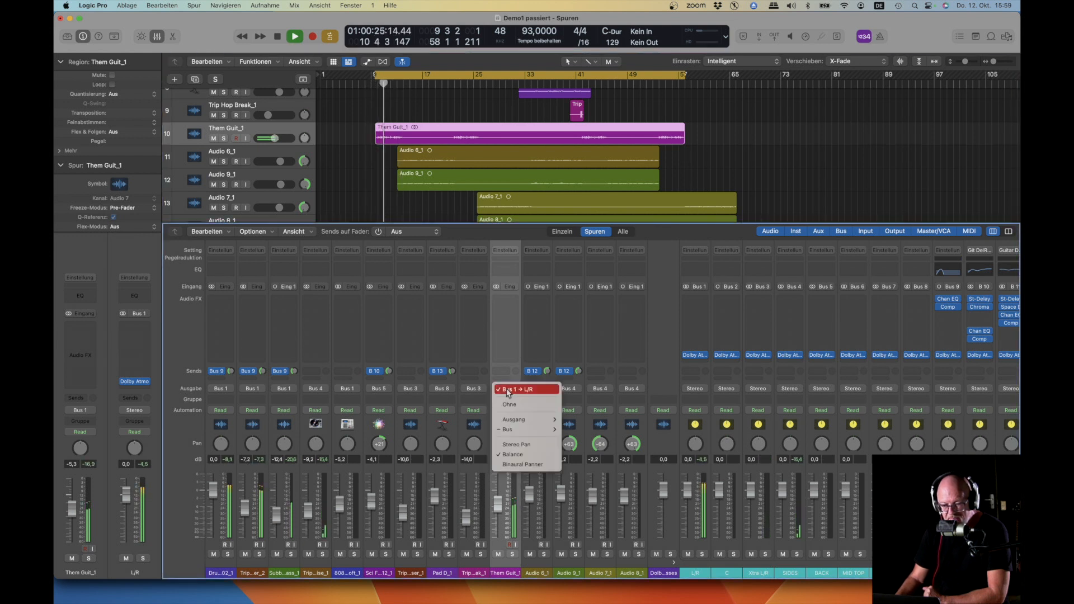
mouse_move(526, 429)
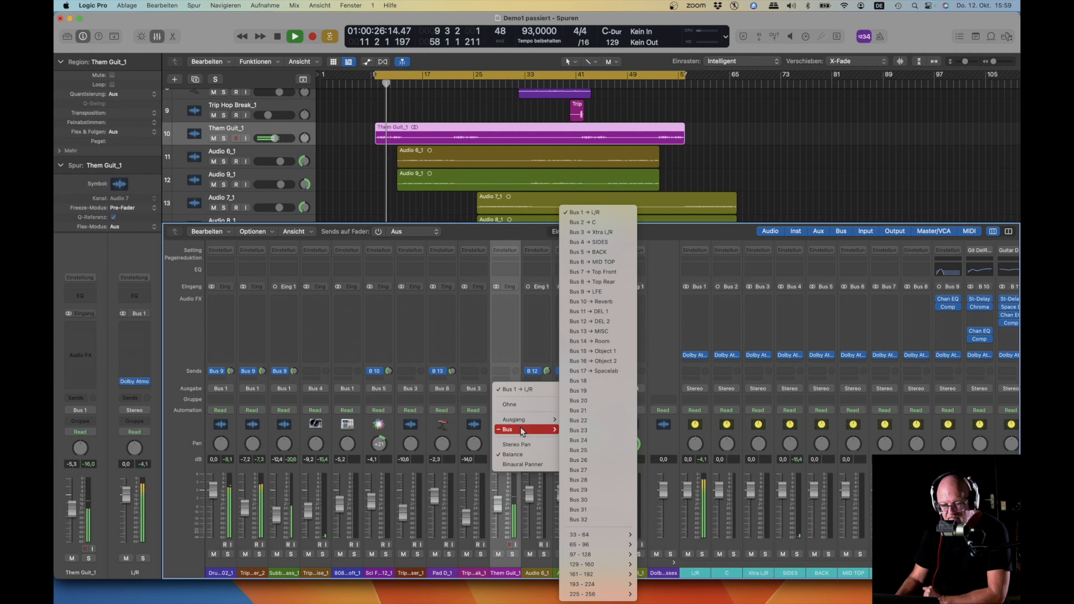
click(592, 232)
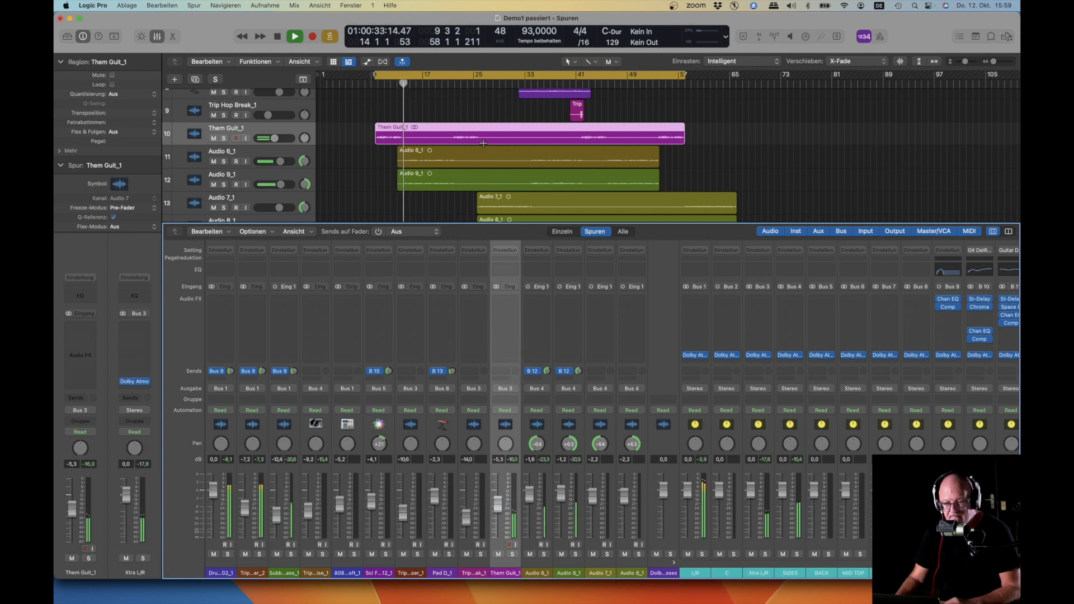
Move playback to about bar 21 and set the cycle range from bar 21 to bar 26.
click(446, 76)
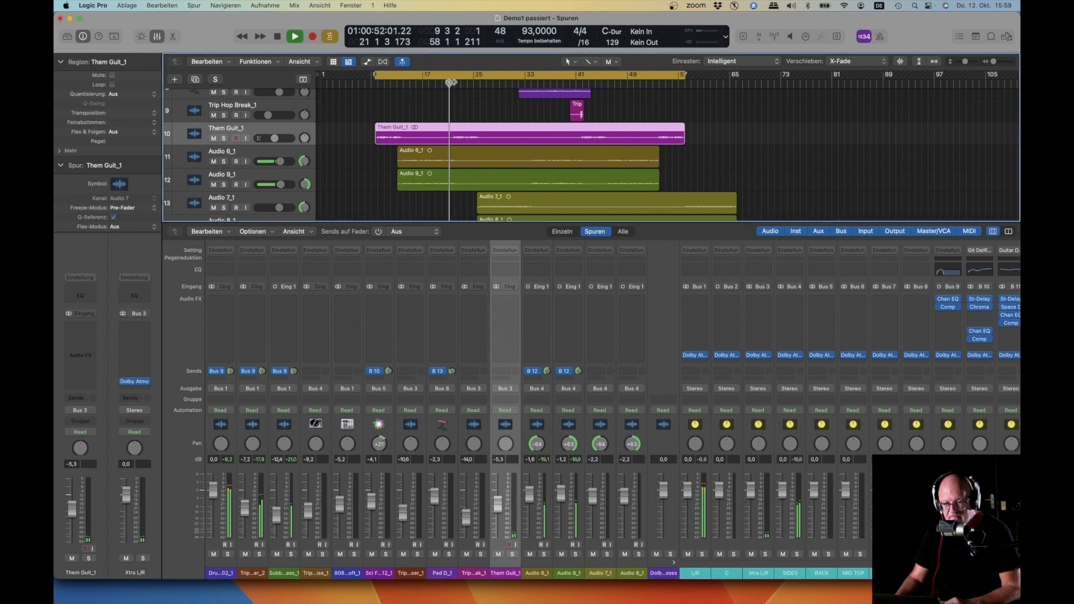
click(451, 75)
drag(450, 73, 480, 79)
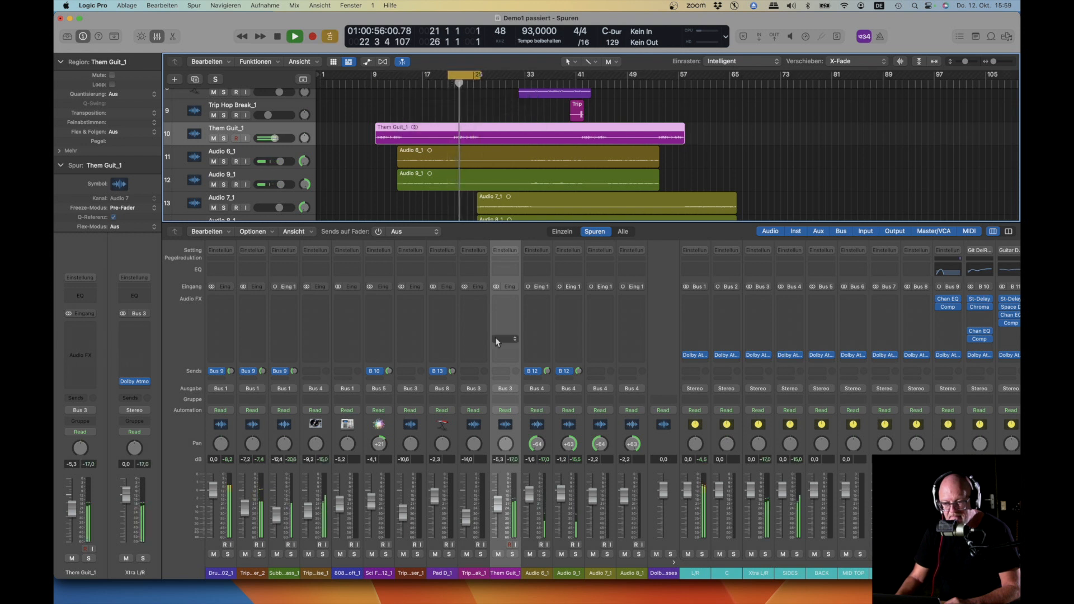
Add a send to Bus 2 (C) on Them Guit_1 and raise its level to about -4.6 dB.
click(508, 373)
mouse_move(565, 386)
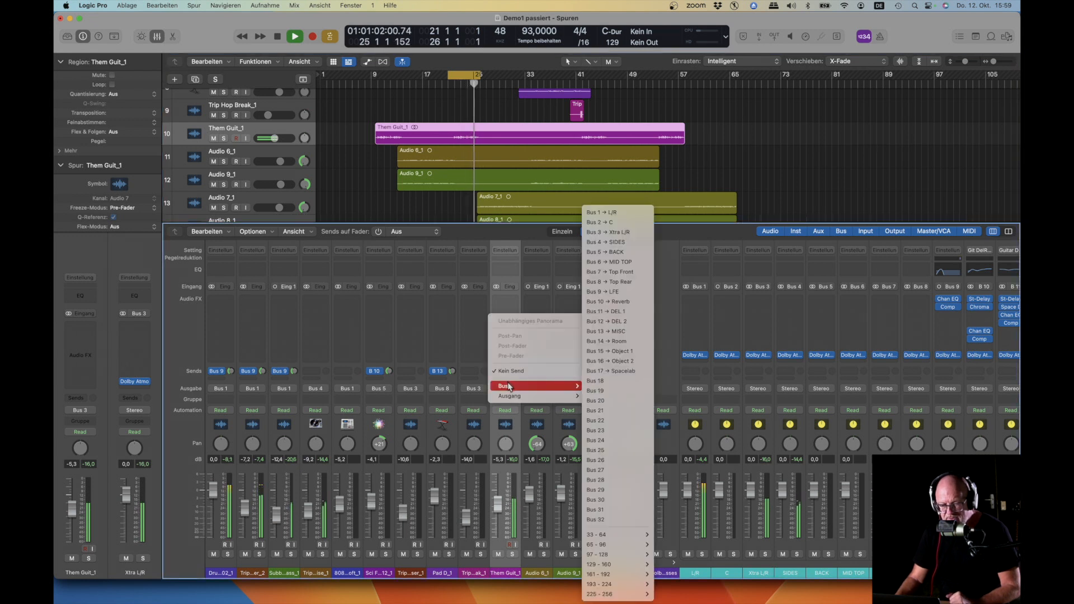
click(610, 222)
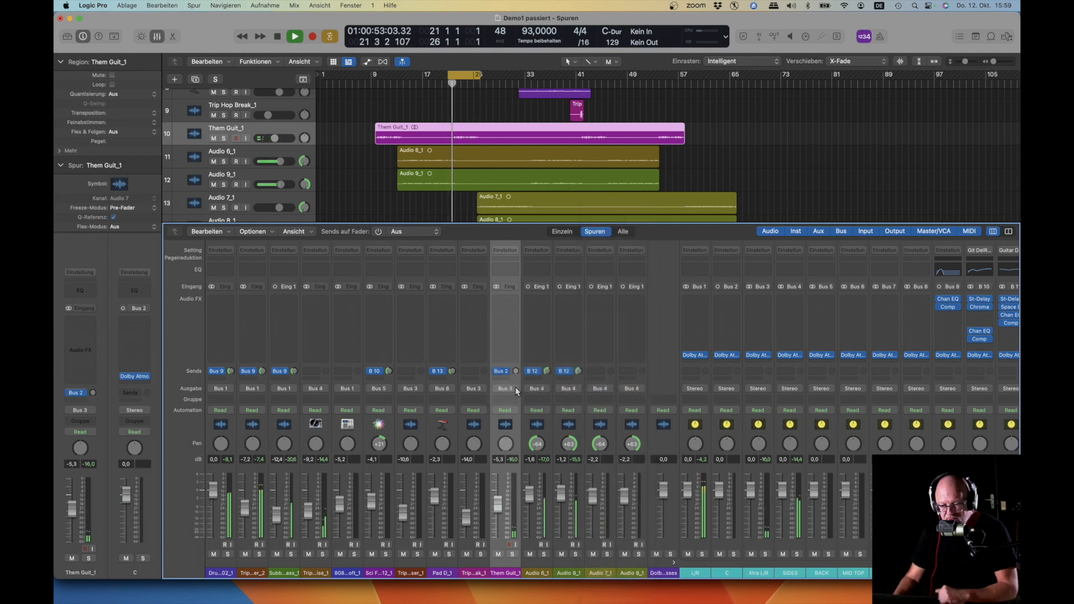
drag(515, 371, 515, 357)
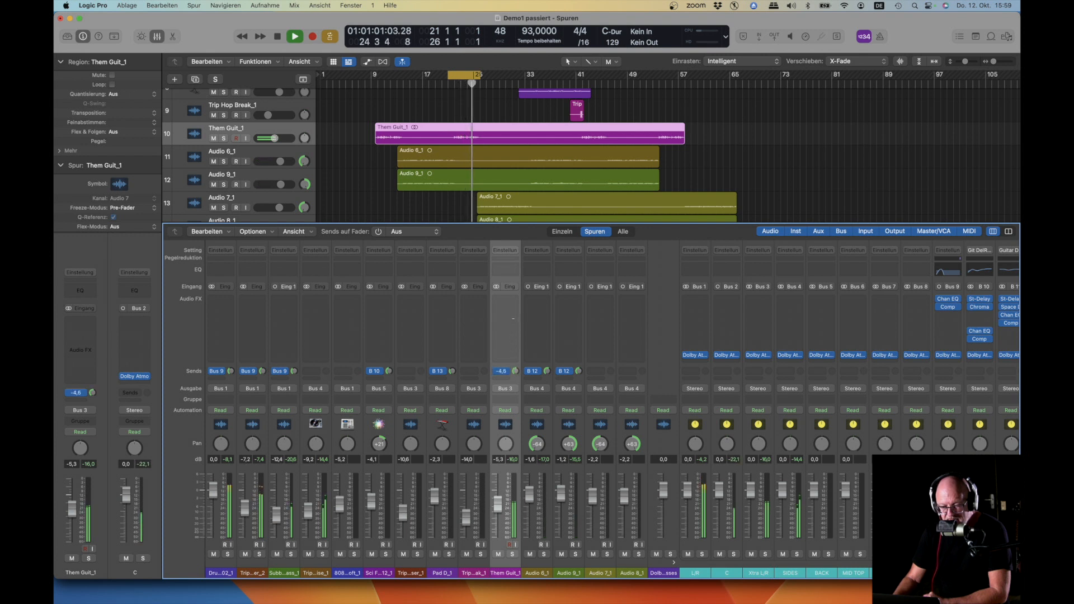
Add a second send on Them Guit_1 to Bus 11 (DEL 1) and adjust its send level.
click(504, 379)
mouse_move(525, 393)
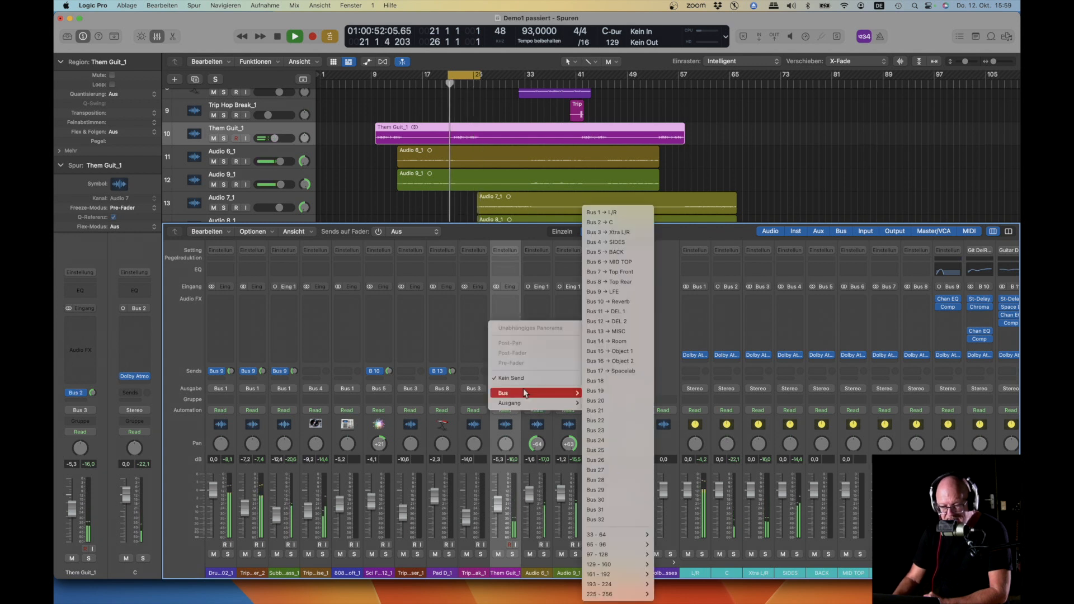
click(605, 312)
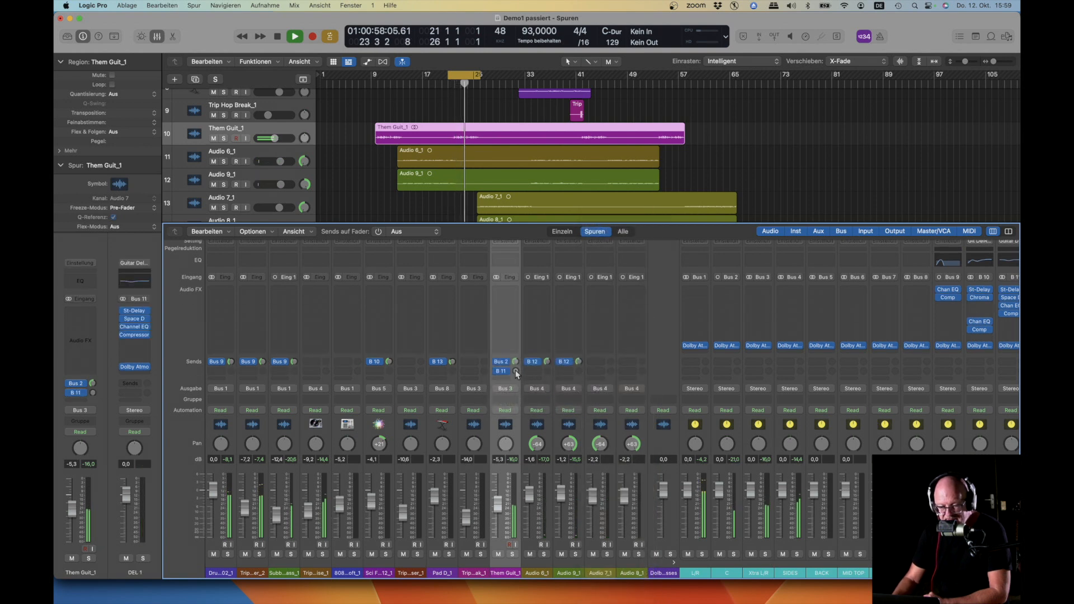
drag(515, 370, 515, 386)
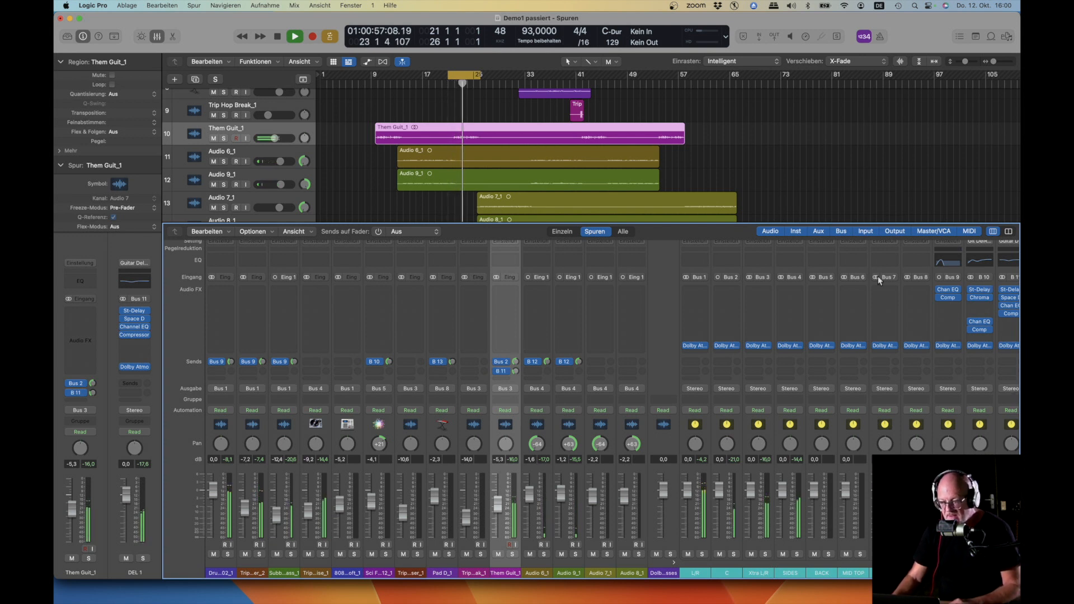
Check the input channels and loudness in Dolby Atmos Composer on Stereo Out, stop playback and close the plug-in.
scroll(873, 330, right, 8)
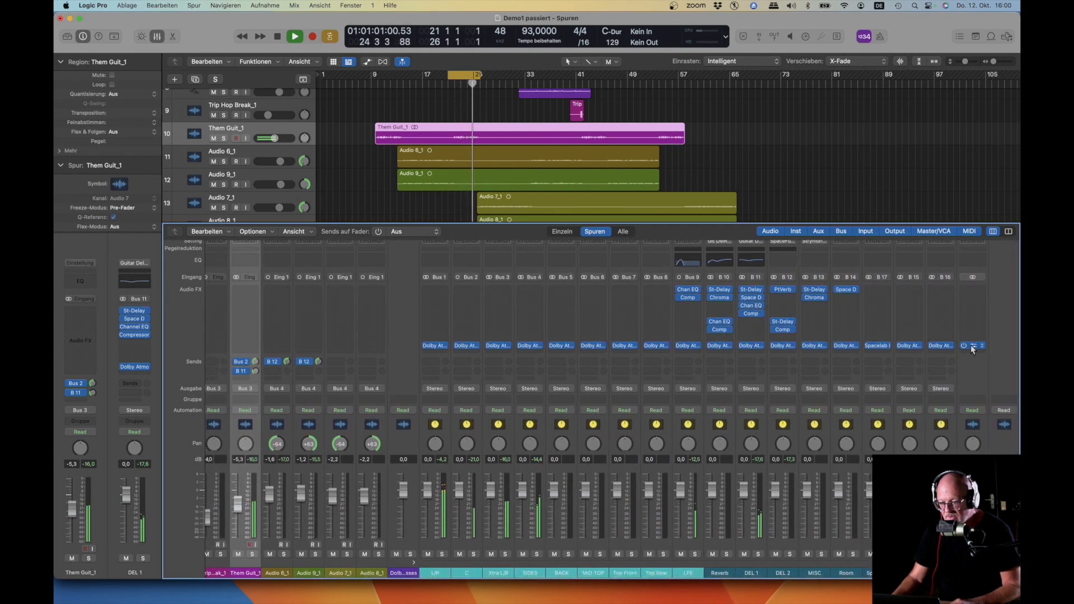
click(973, 346)
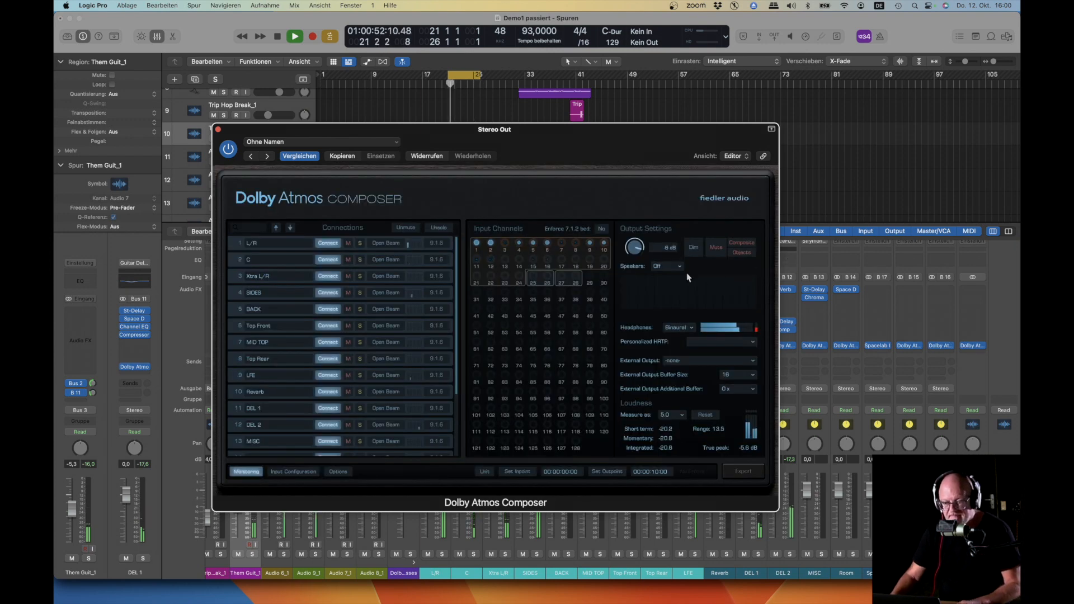
drag(613, 132, 679, 123)
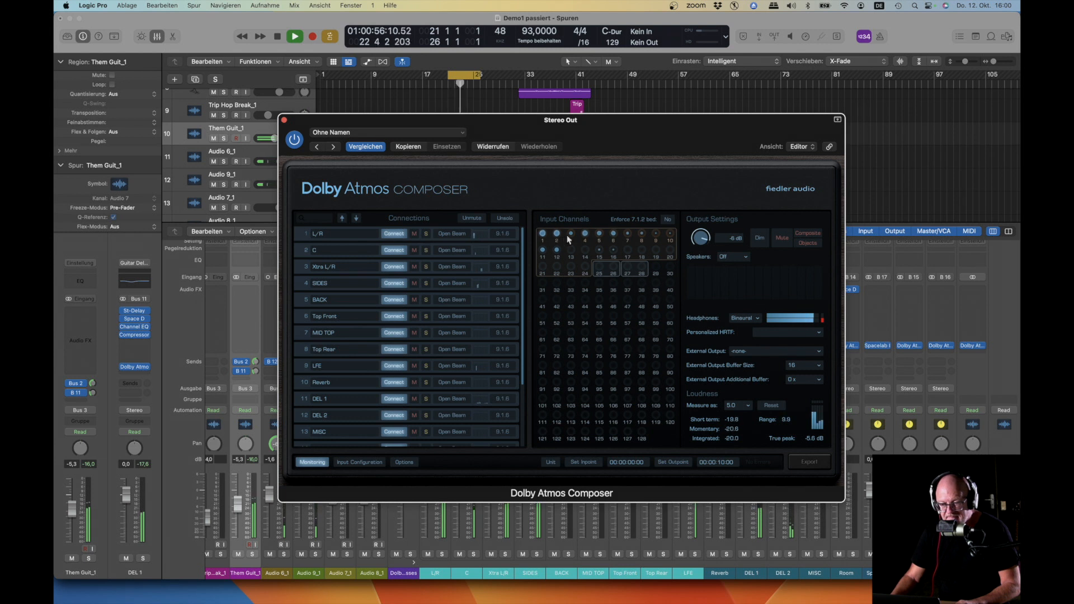
key(space)
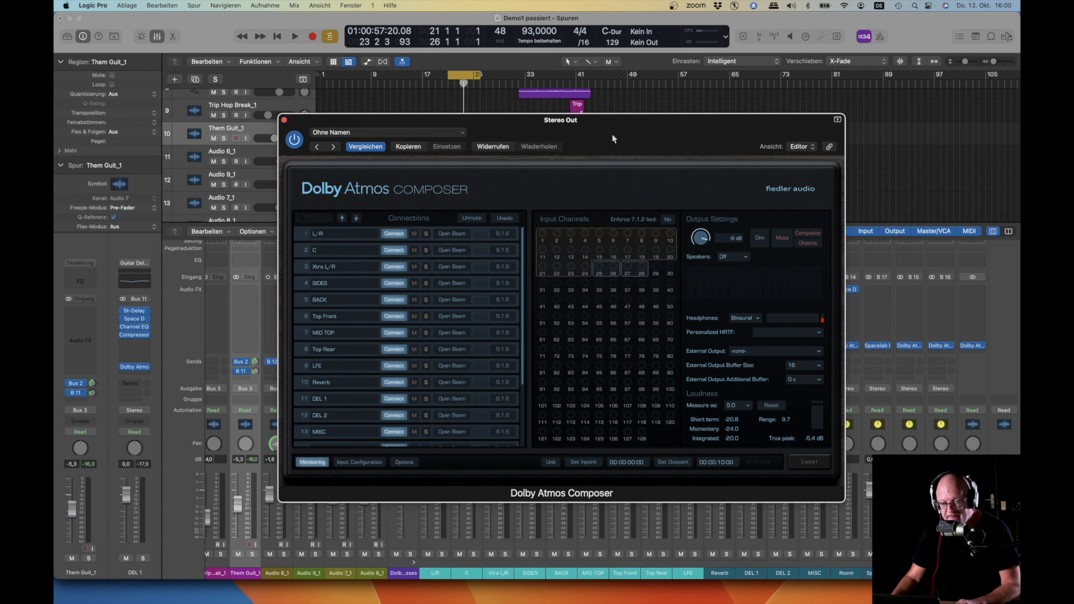
drag(563, 138, 642, 149)
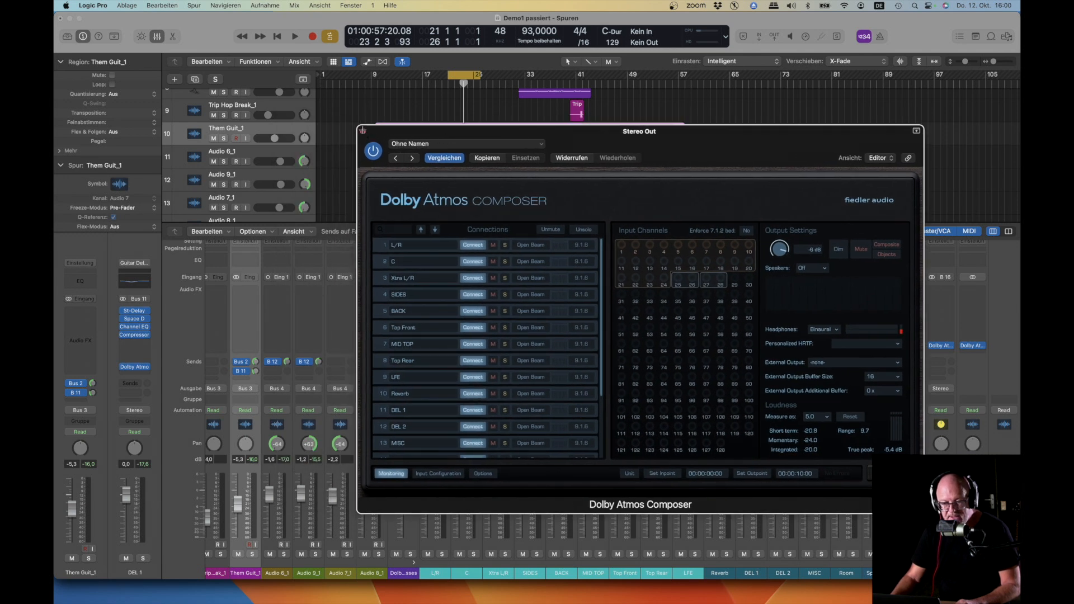
click(362, 131)
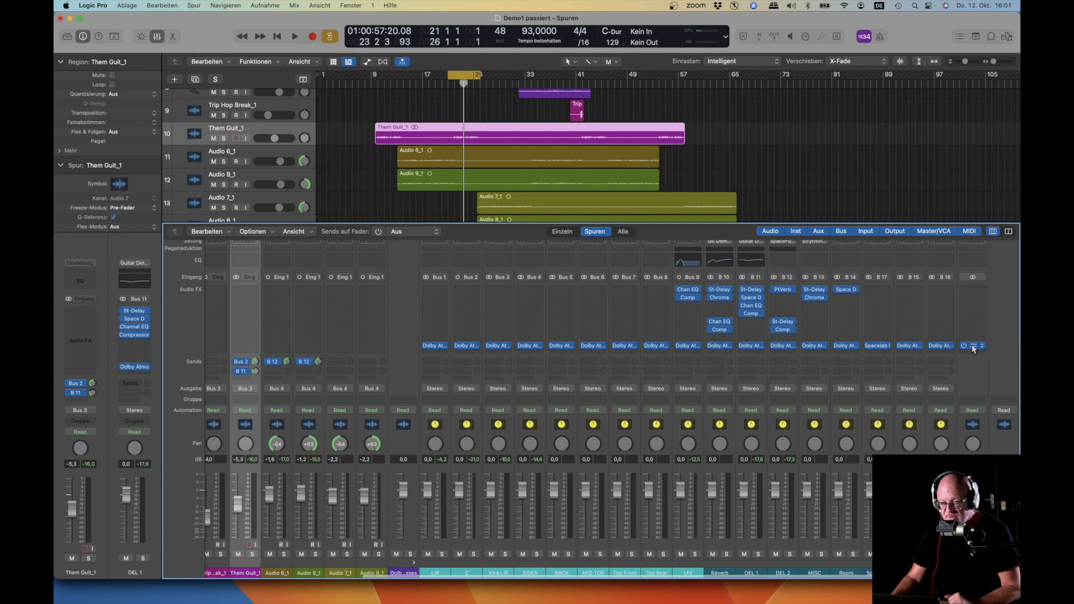
Turn off cycle mode and play the song from the beginning with Dolby Atmos Composer open on Stereo Out.
click(973, 345)
drag(728, 136, 749, 128)
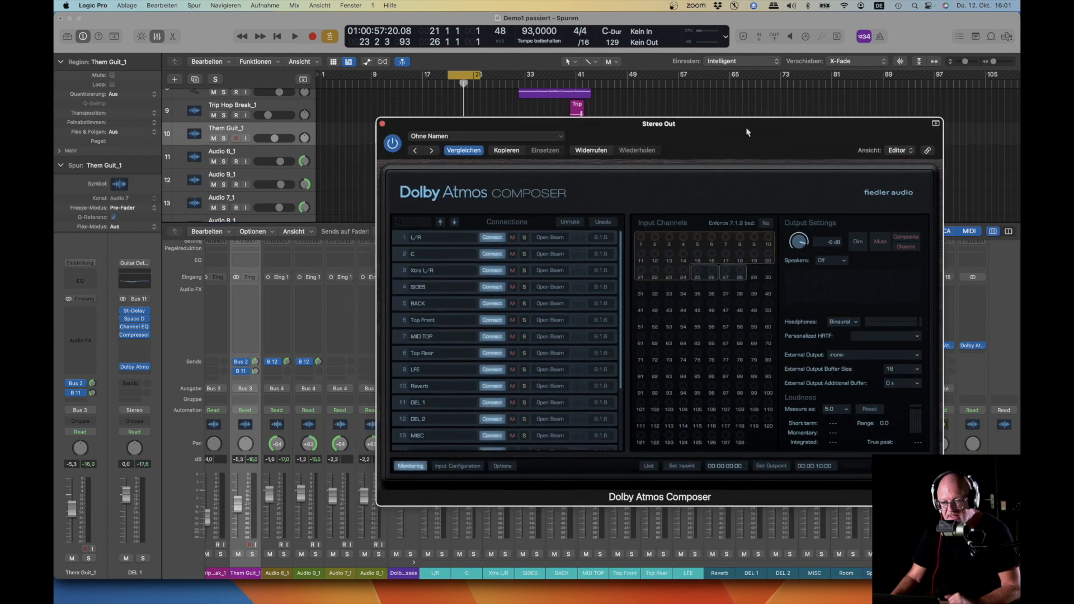
click(453, 78)
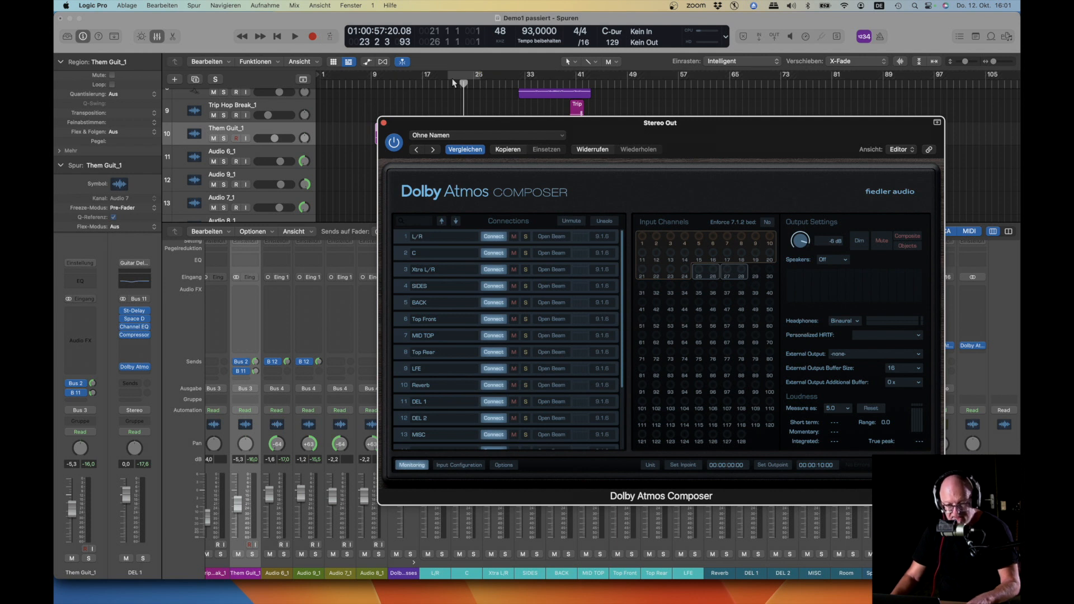
key(Return)
key(space)
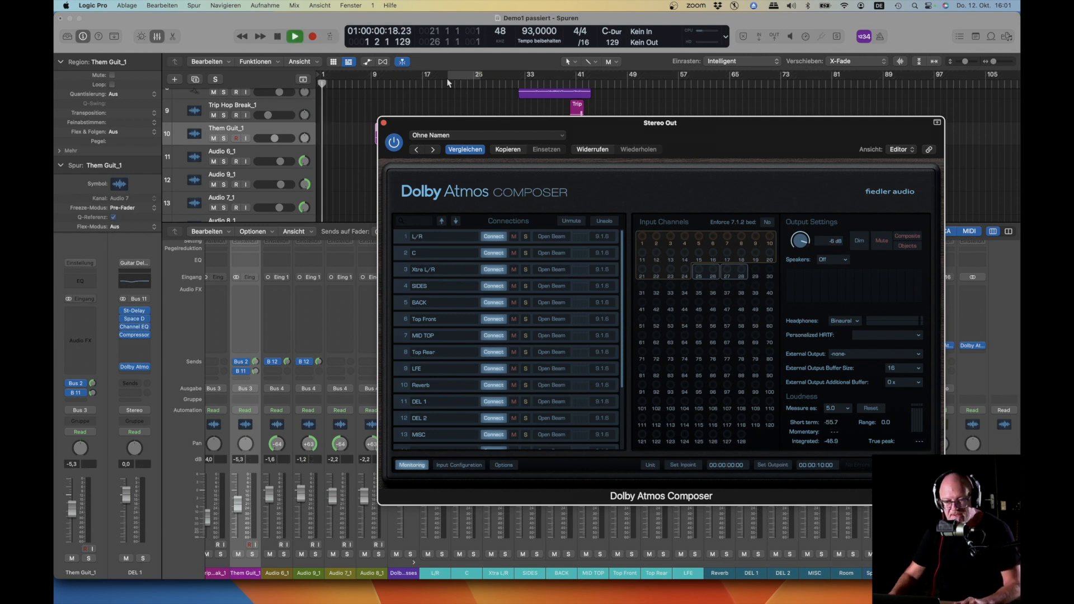
Select the Sci Fi Texture 12_1 track and the Trip Hop Remix Phaser_1 track in turn during playback.
scroll(329, 139, up, 5)
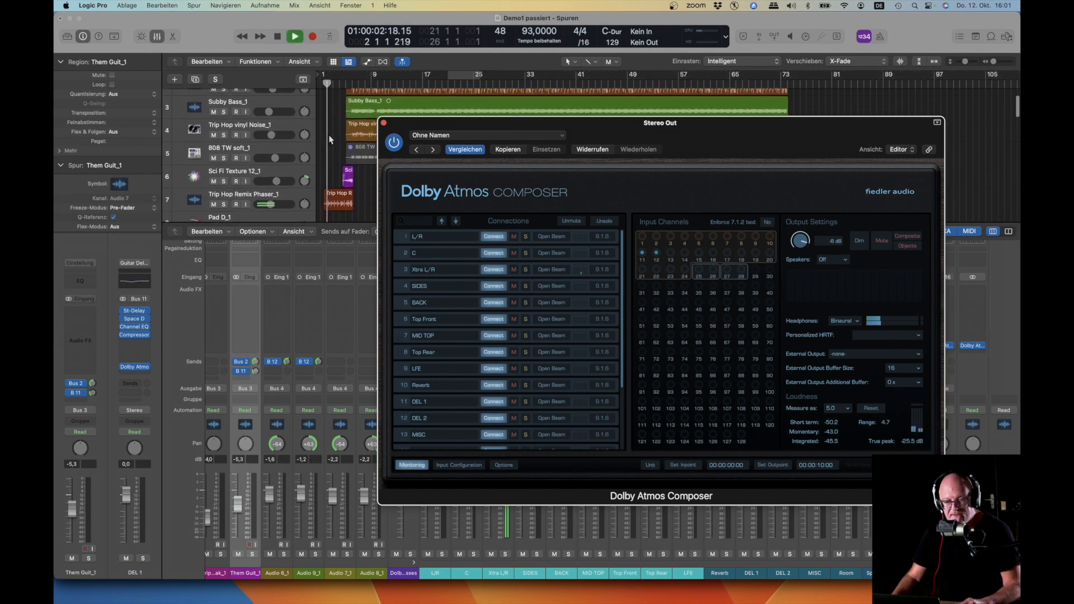
click(287, 162)
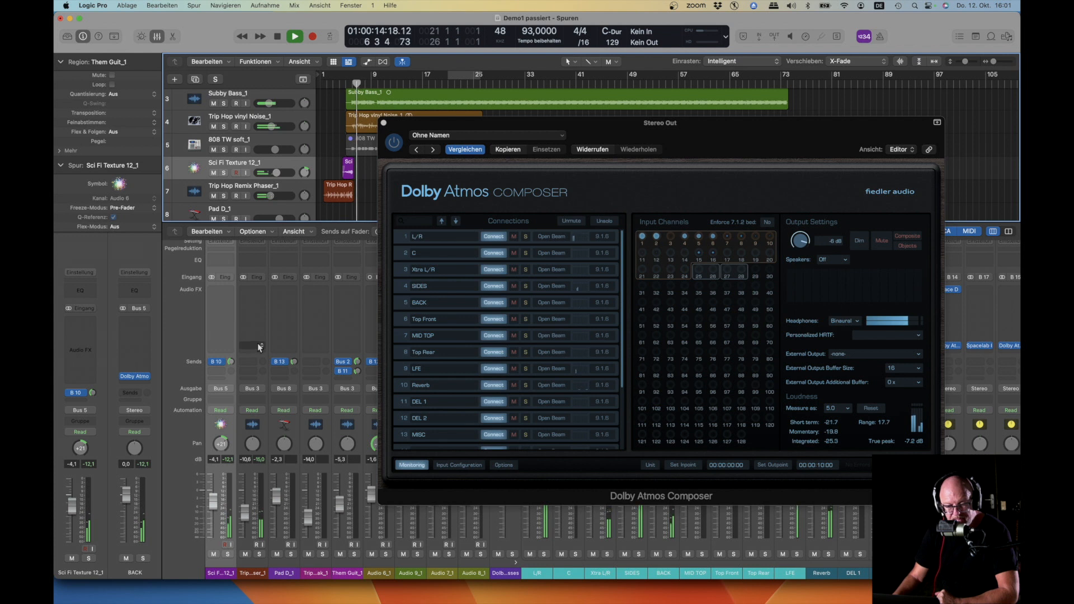
click(300, 185)
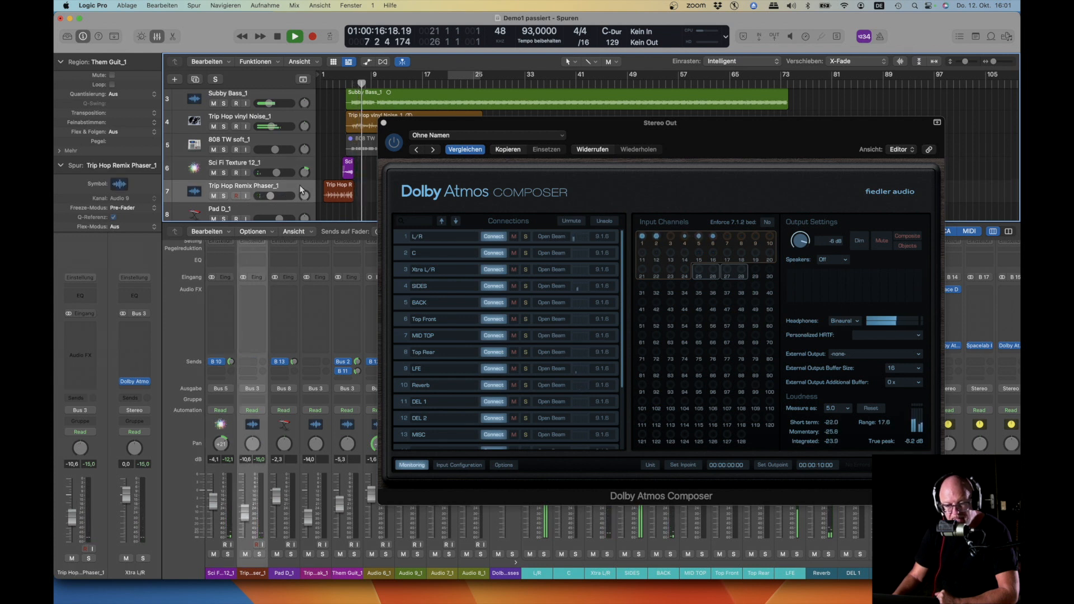
Add a second send on Sci Fi Texture 12_1 to Bus 13 (MISC) and raise its send level.
click(296, 164)
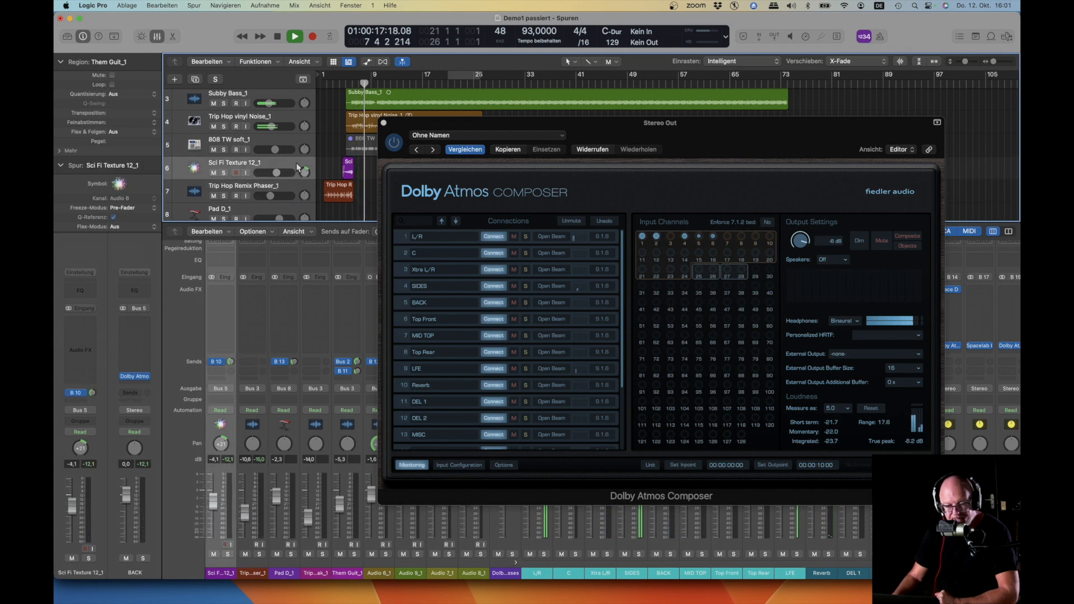
click(222, 371)
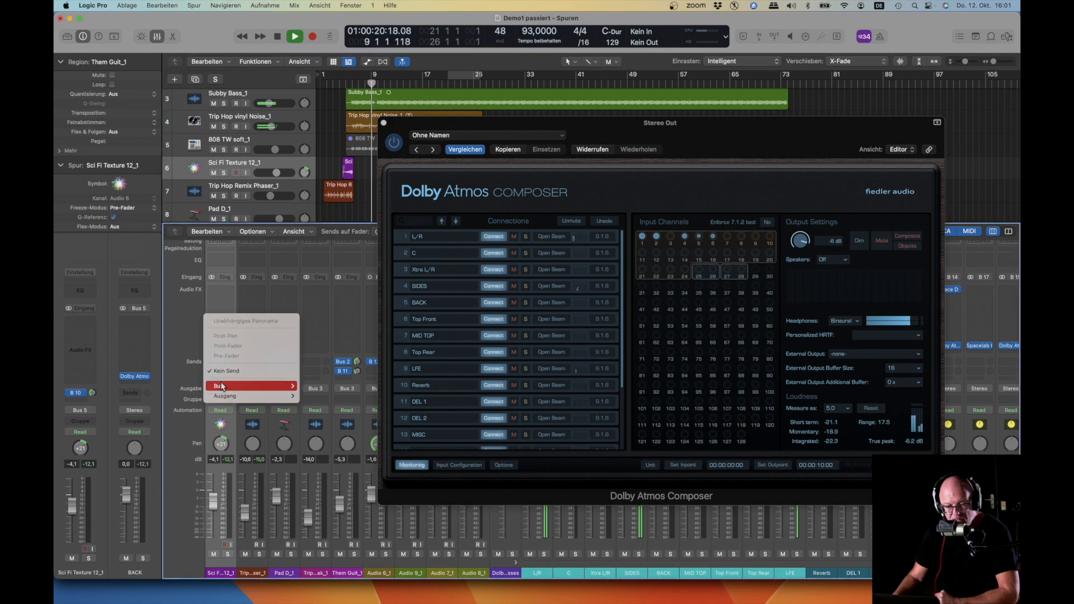
mouse_move(222, 387)
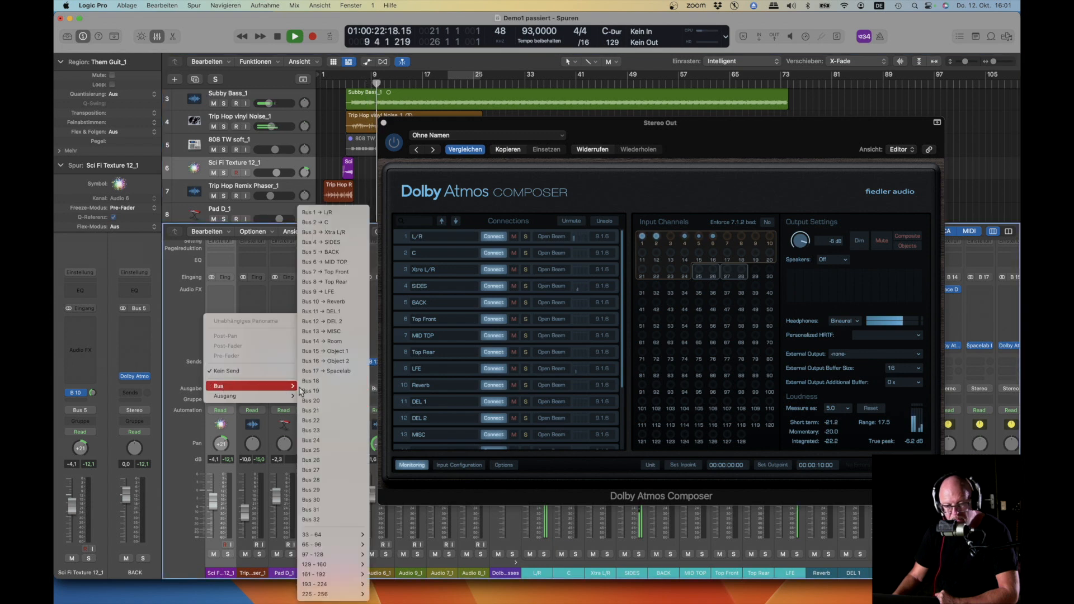
click(322, 331)
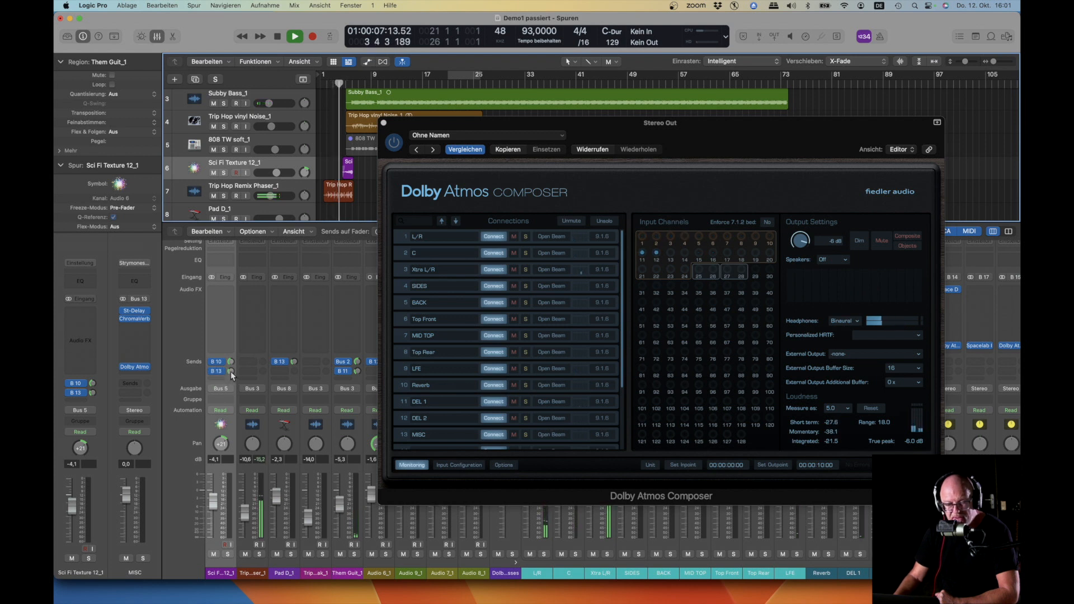
drag(231, 372, 228, 355)
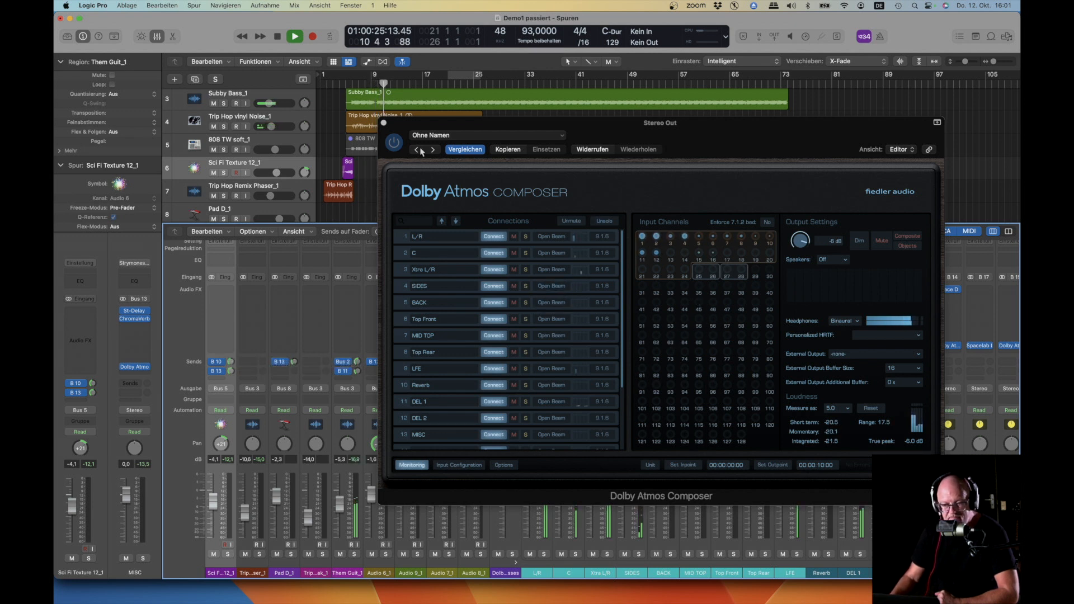
Add a third send on the Them Guit_1 track to Bus 13 (MISC).
scroll(290, 184, down, 6)
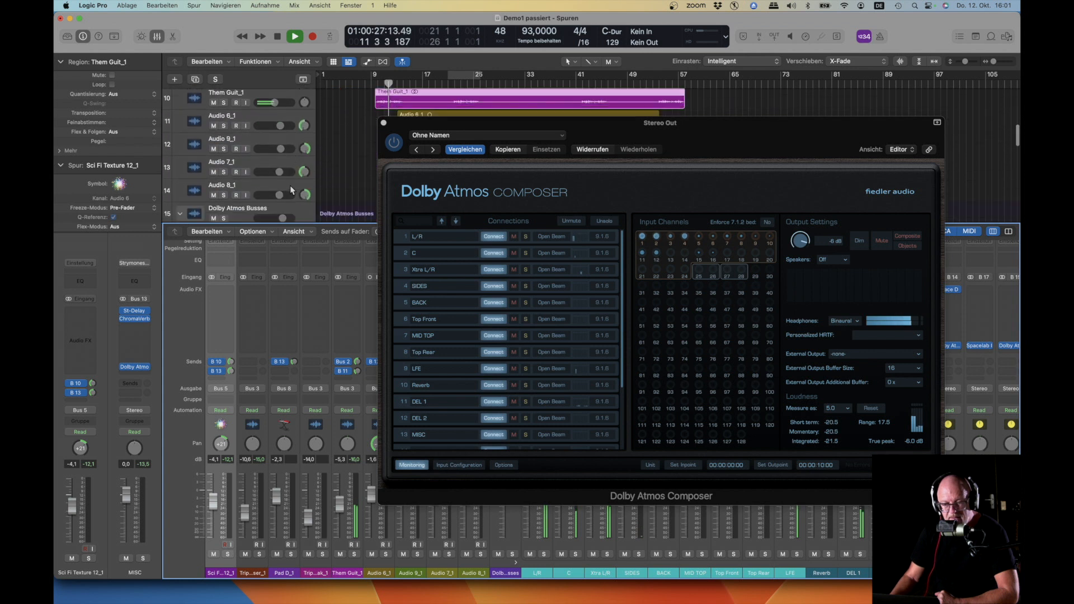
scroll(282, 140, up, 2)
click(285, 105)
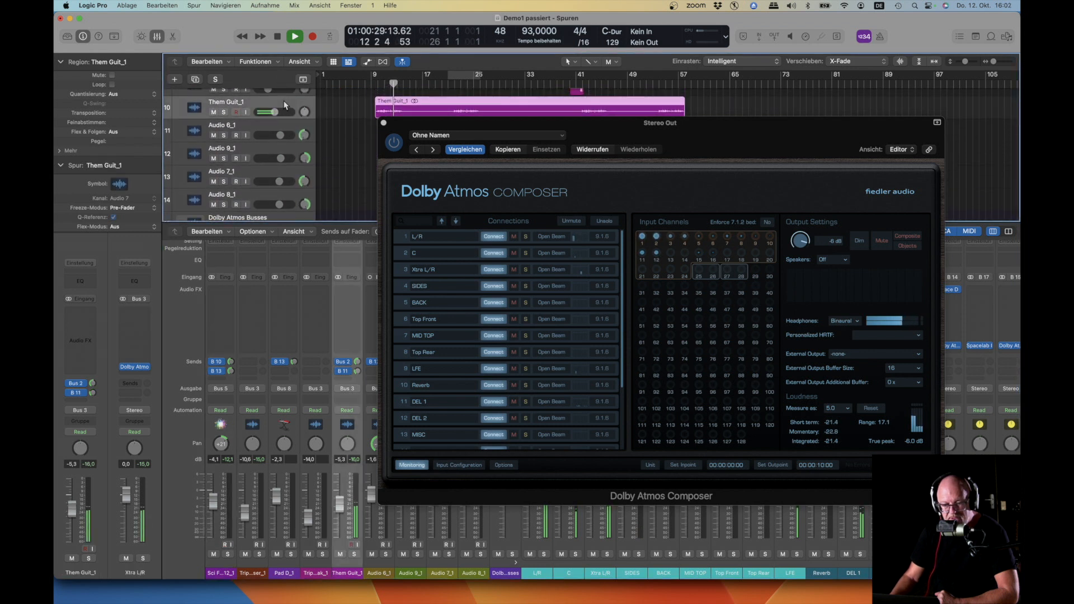
click(347, 380)
mouse_move(380, 393)
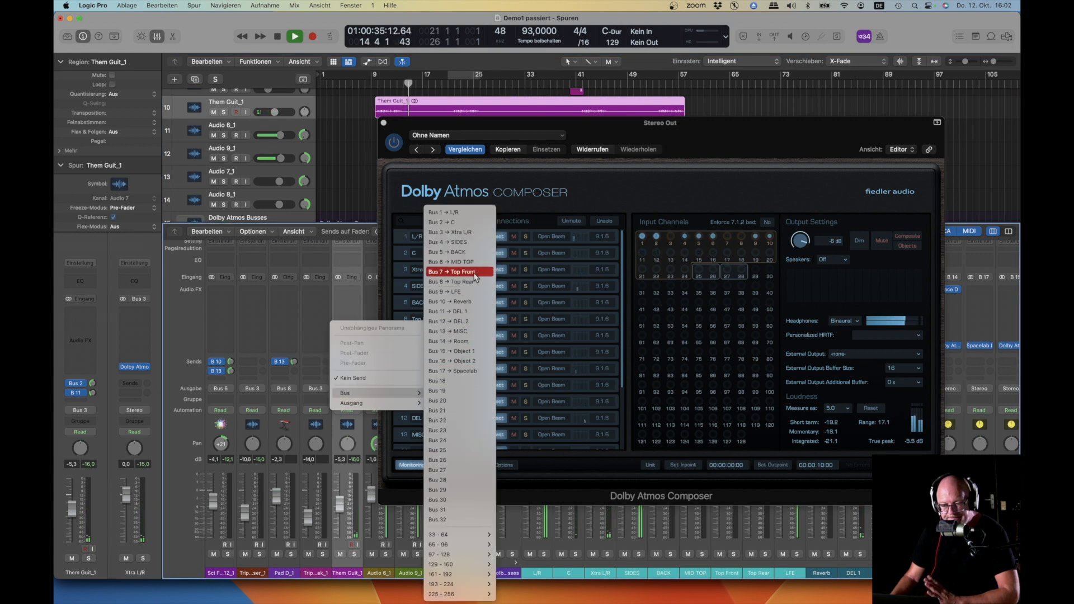
click(469, 331)
Continue playback from about bar 21 and raise the level of Them Guit_1's Bus 13 send.
drag(611, 130, 623, 220)
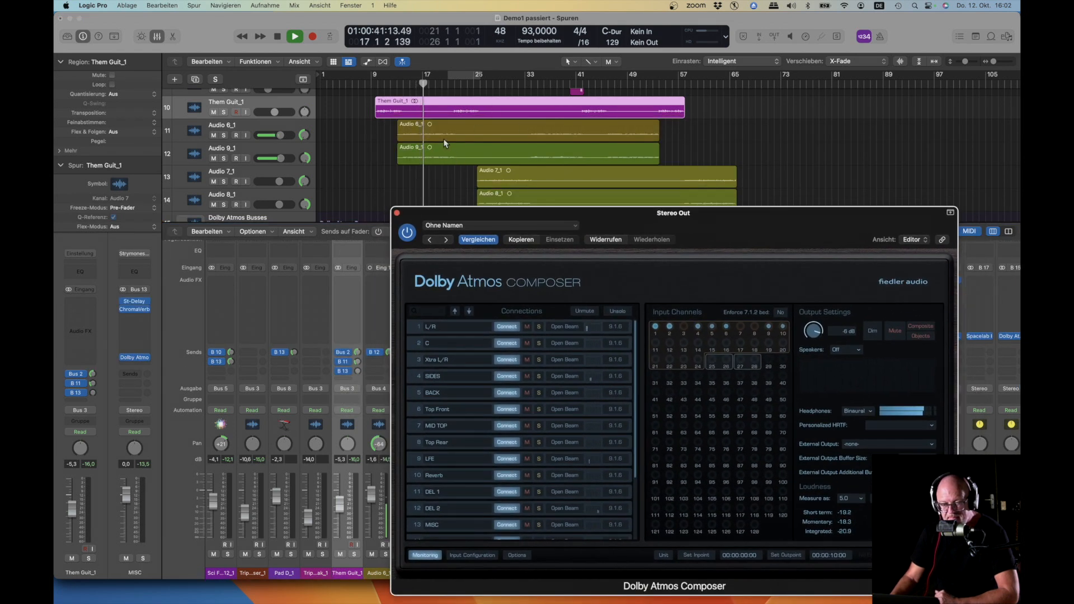
scroll(446, 137, up, 1)
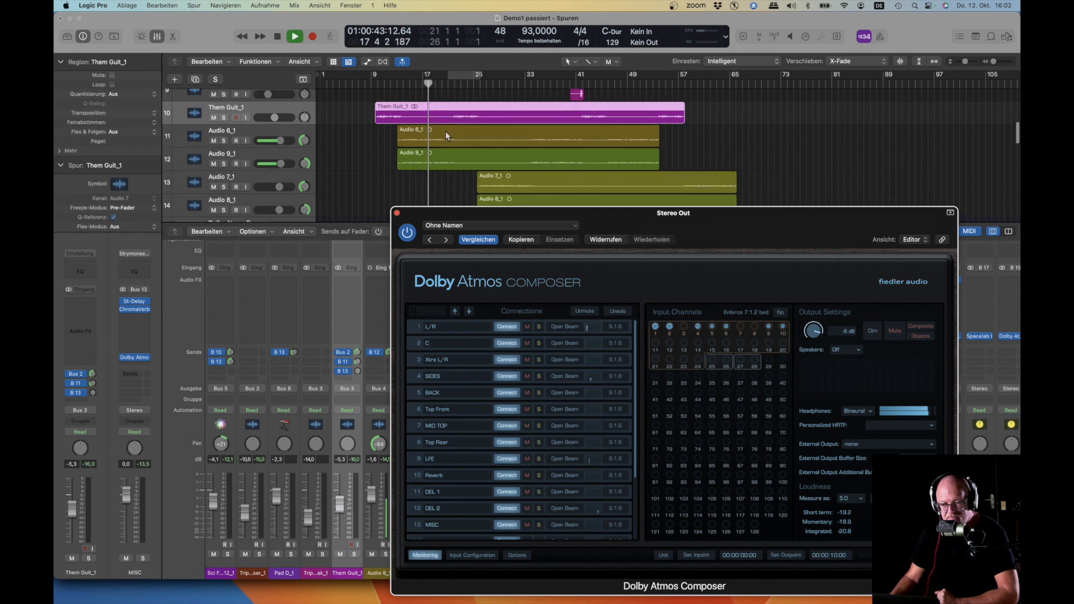
click(451, 82)
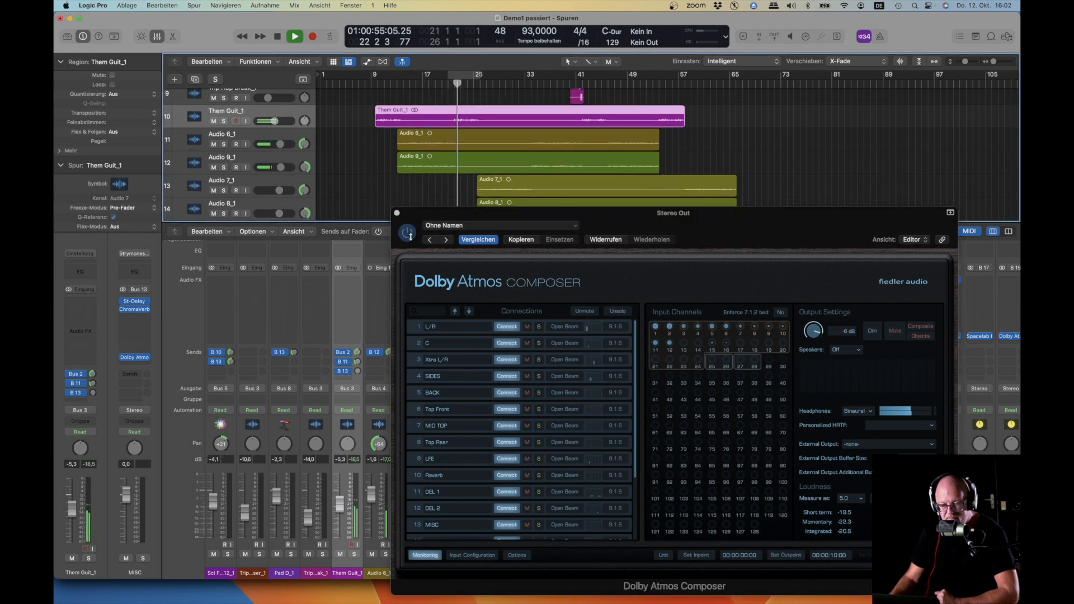
click(357, 372)
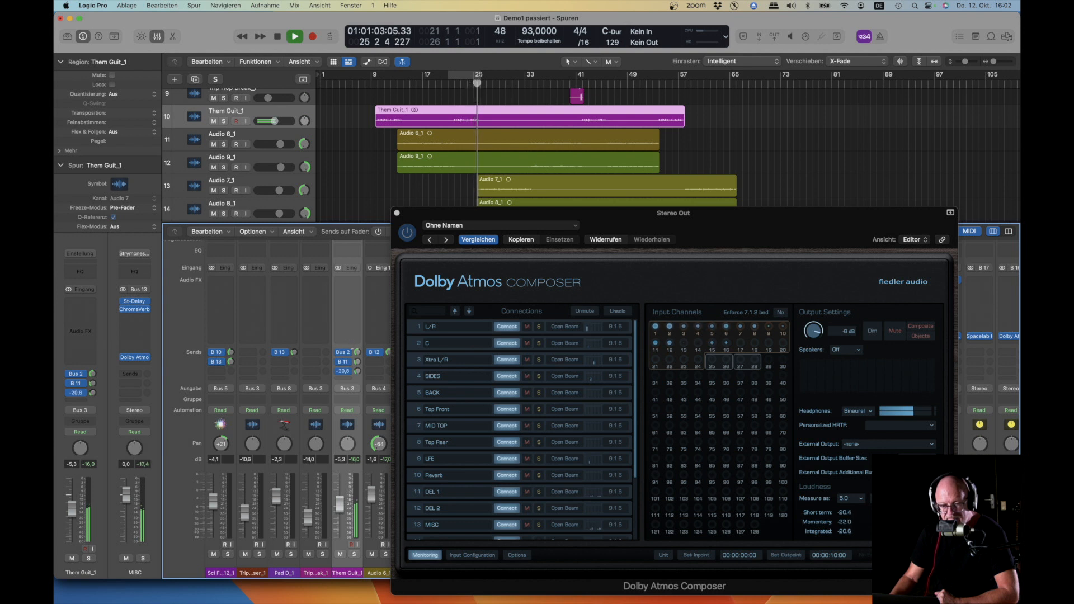
drag(357, 372, 354, 355)
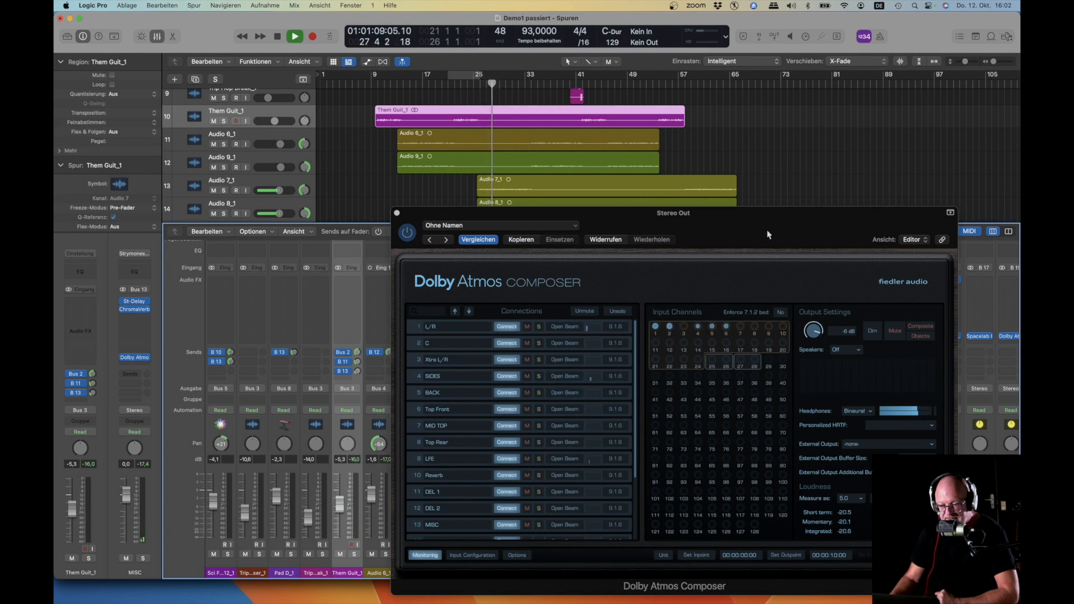
Compare the Stereo and Binaural headphone outputs in Dolby Atmos Composer, ending on Binaural, and stop playback.
drag(768, 234, 728, 160)
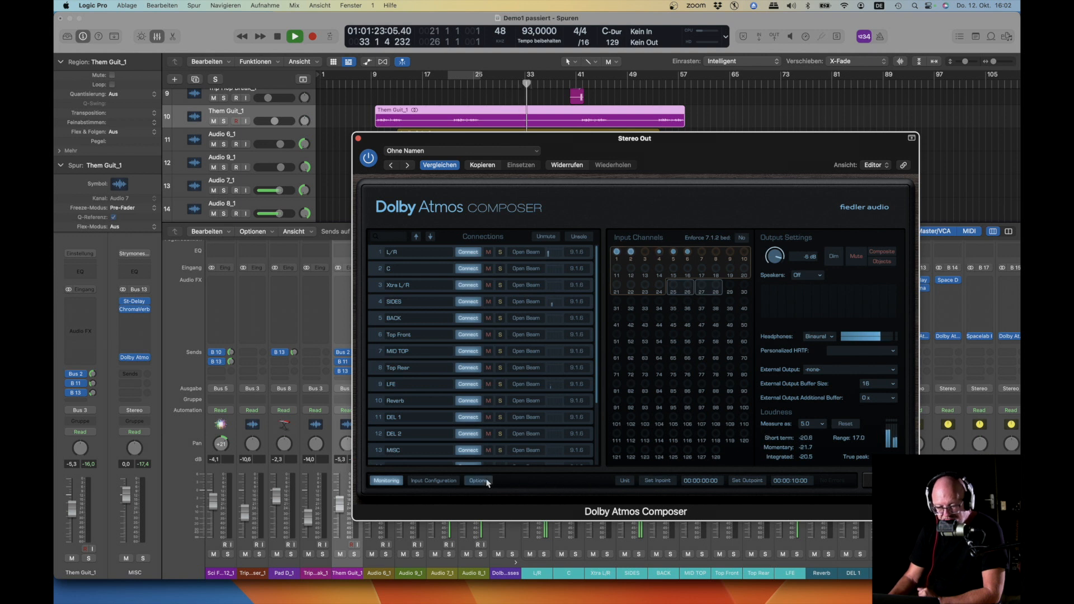
click(832, 337)
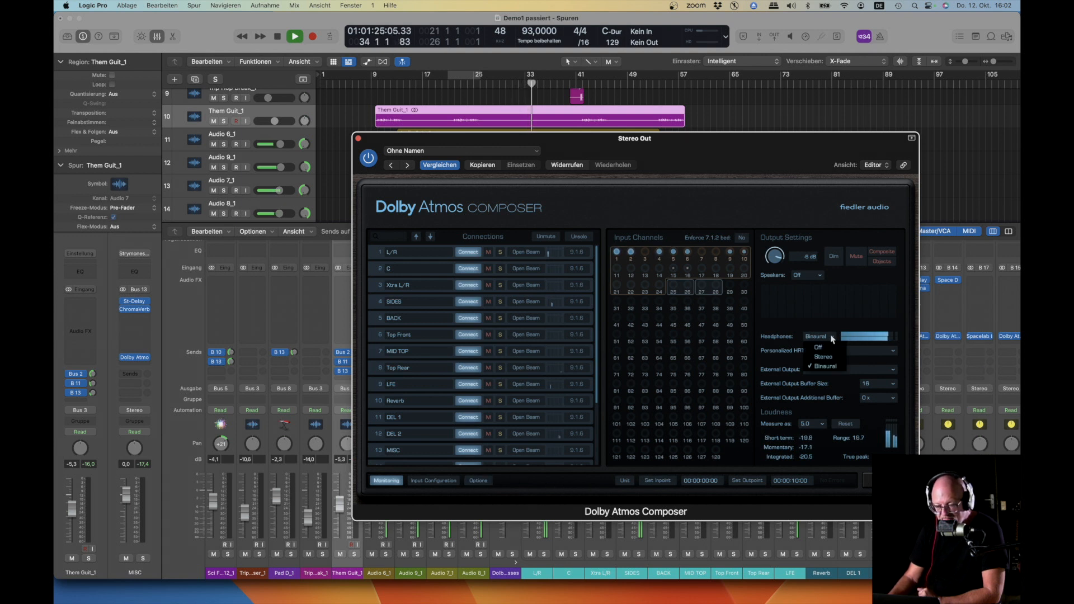
click(828, 365)
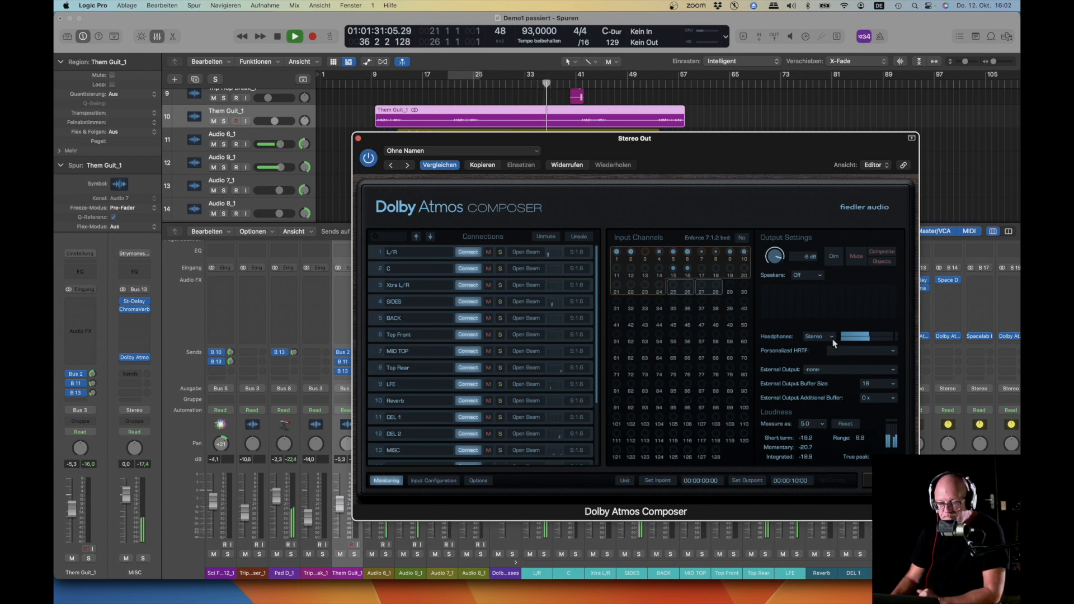
click(832, 339)
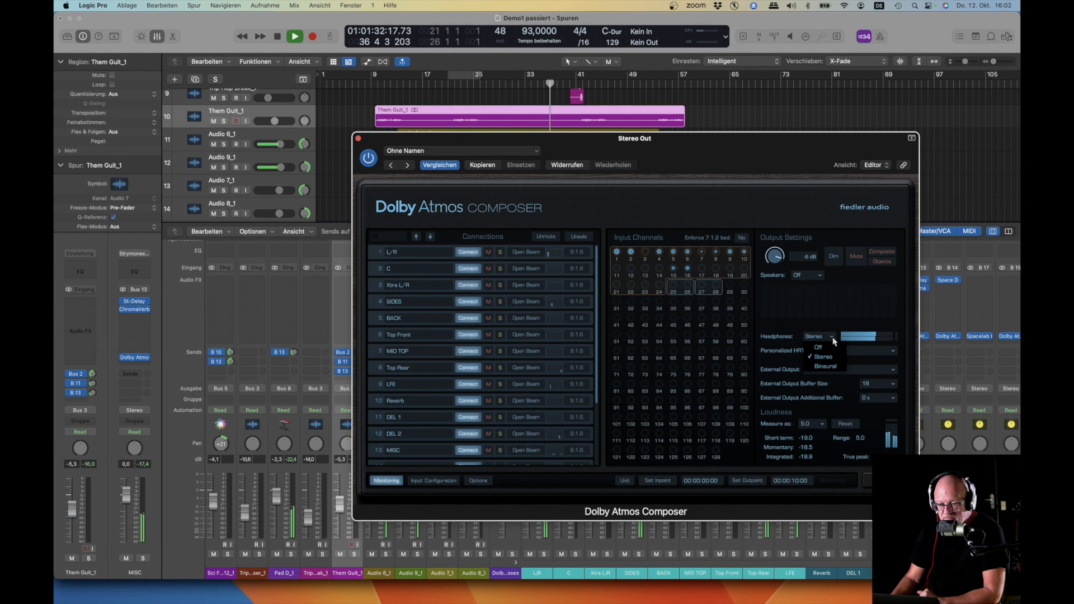
click(832, 366)
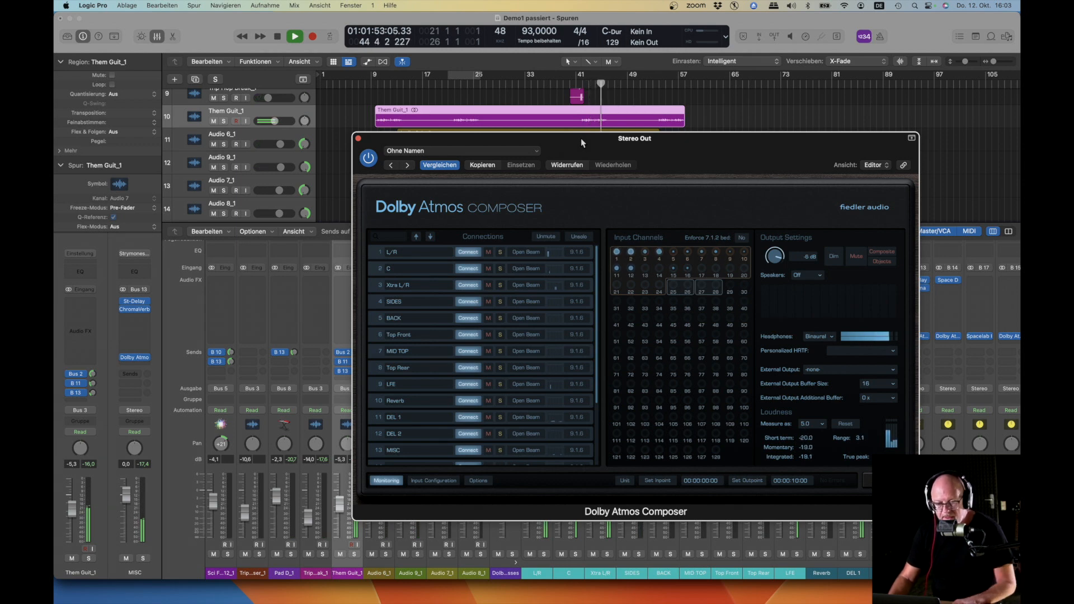
key(space)
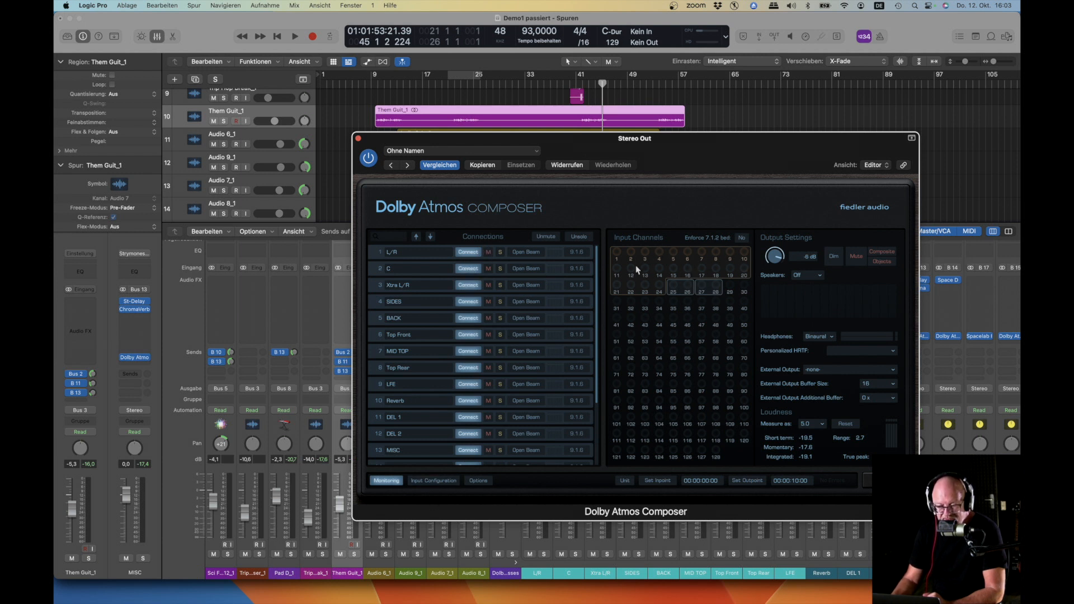
Set Dolby Atmos Composer's ADM/BWF export to No and its headphones renderer output export to Multichannel Wave File, and close the plug-in.
click(478, 481)
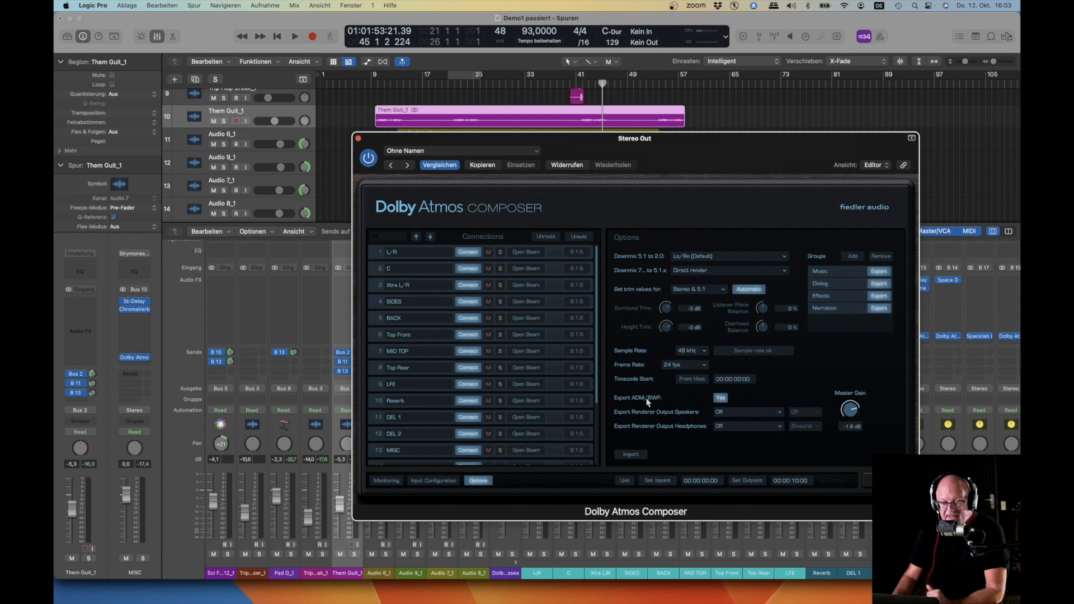
click(395, 479)
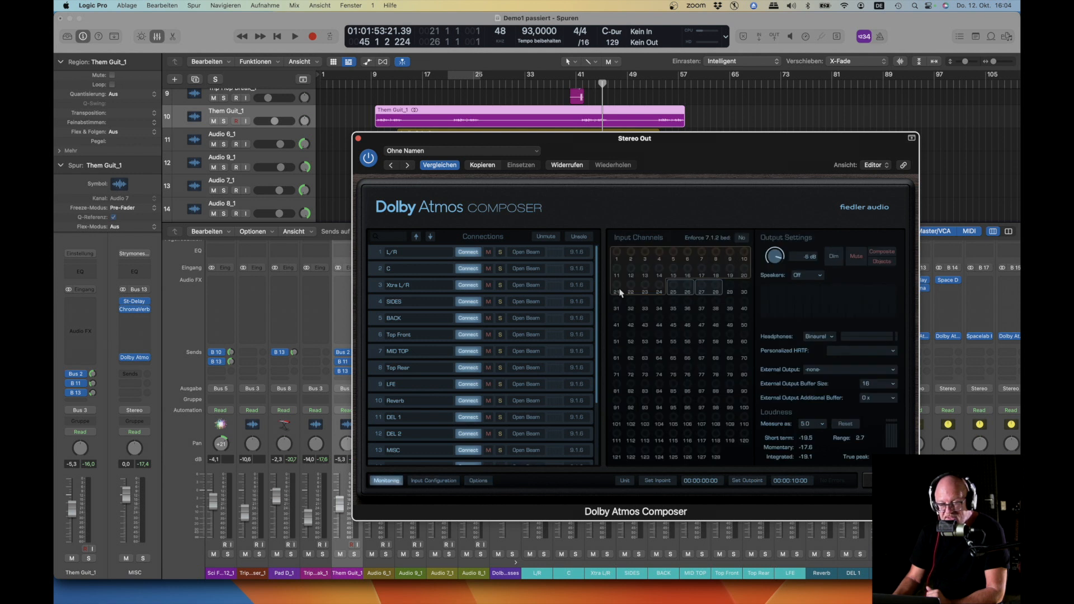
click(479, 480)
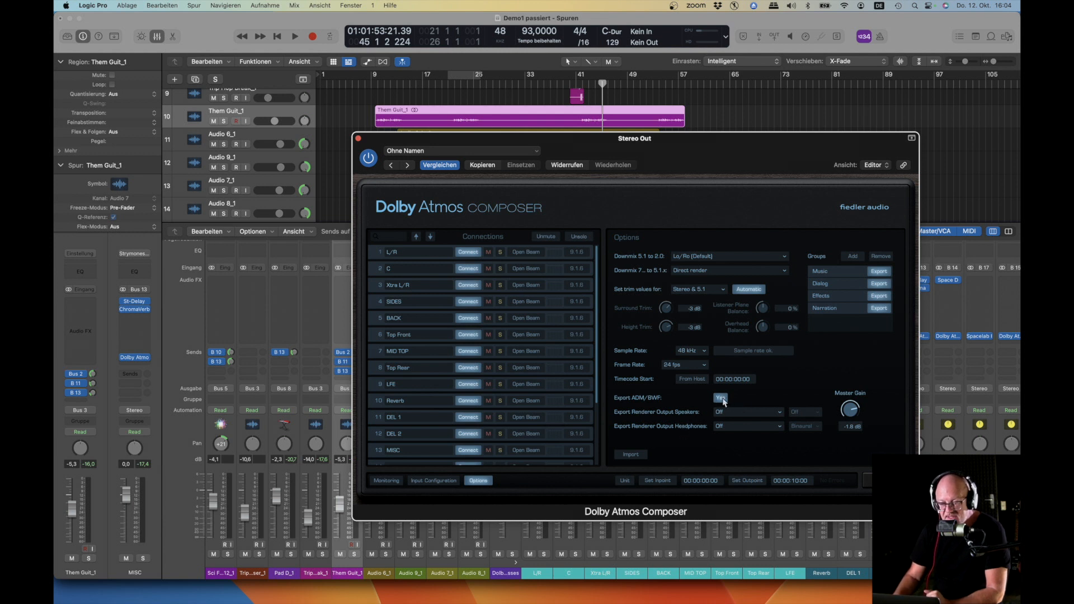
click(720, 397)
click(777, 428)
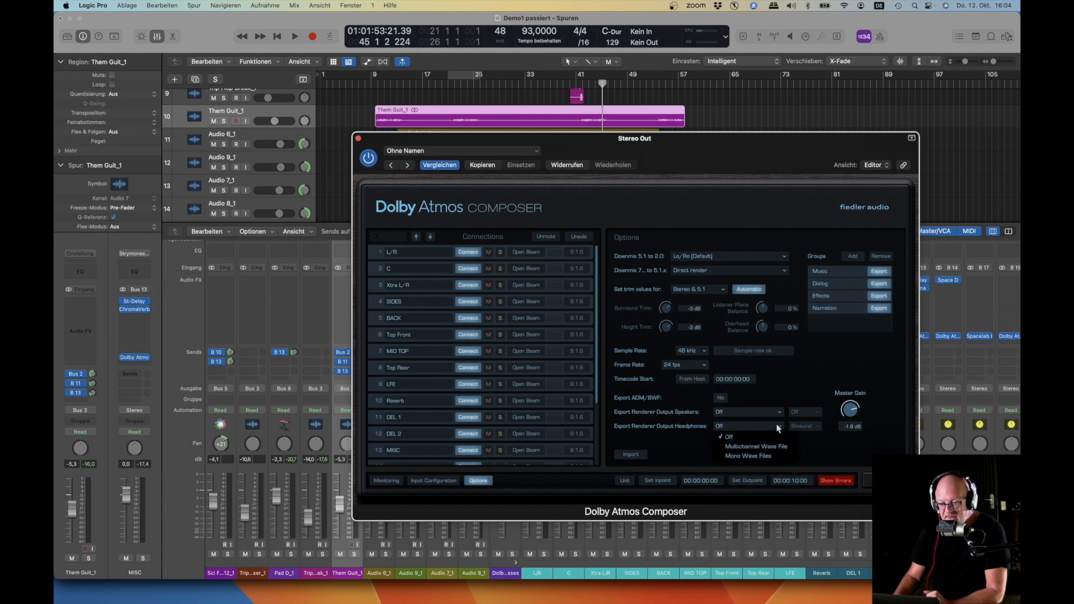
click(770, 451)
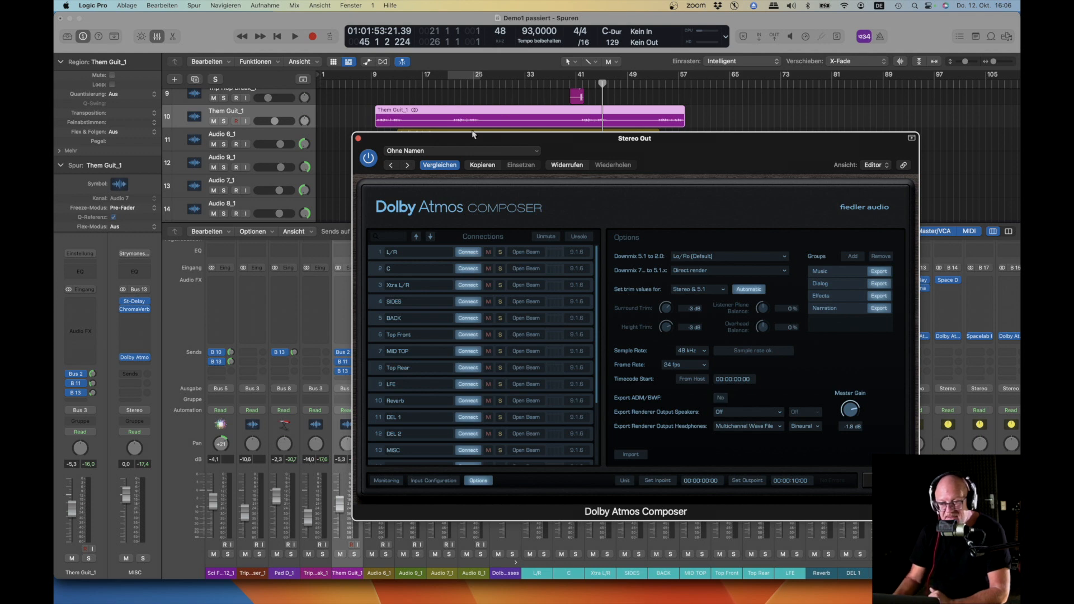
drag(366, 140, 387, 133)
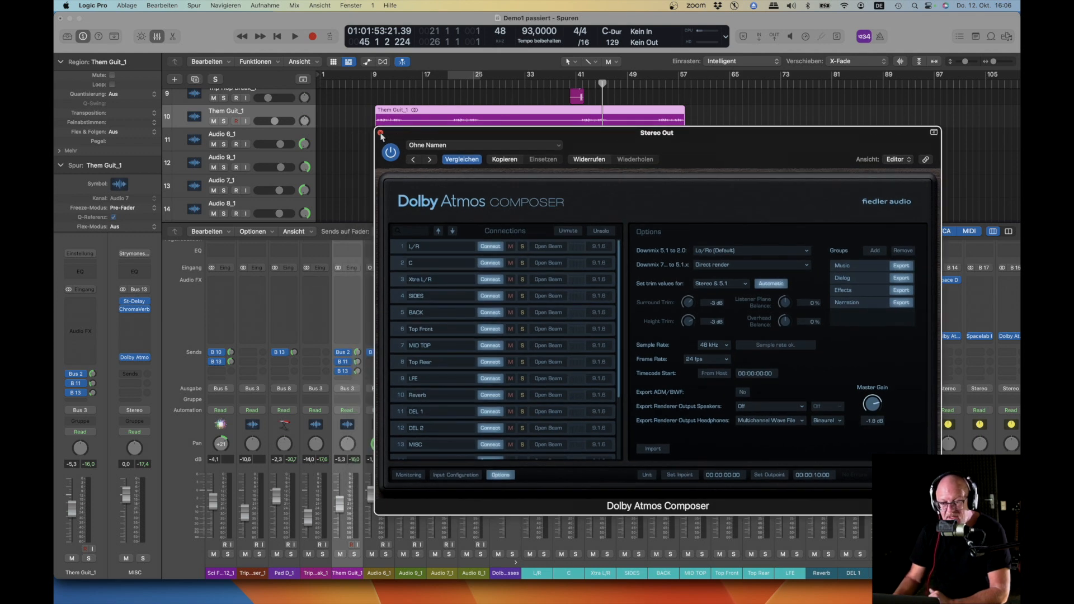
click(380, 133)
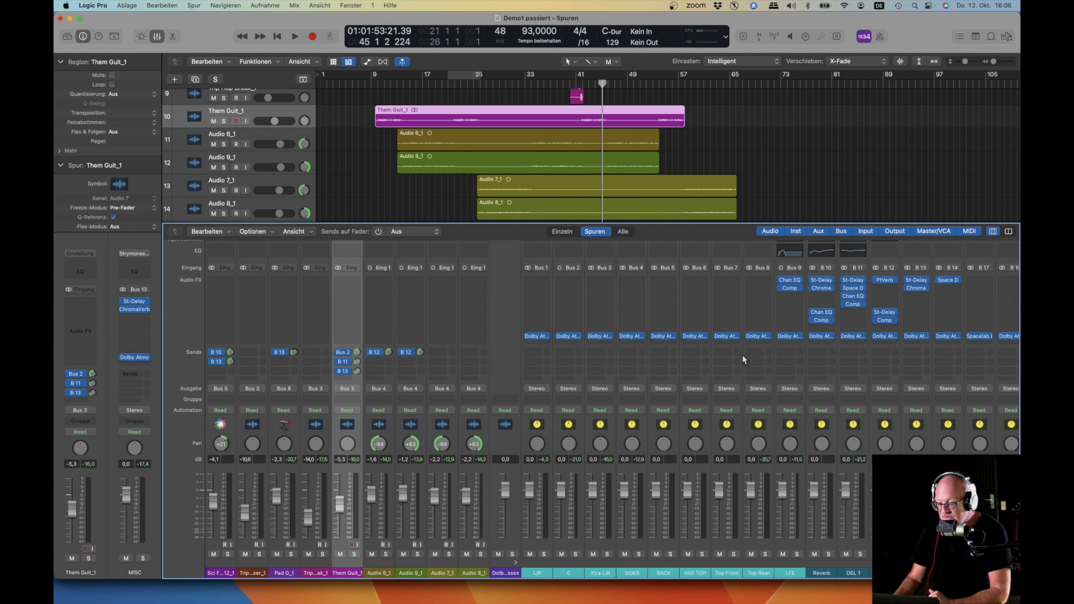